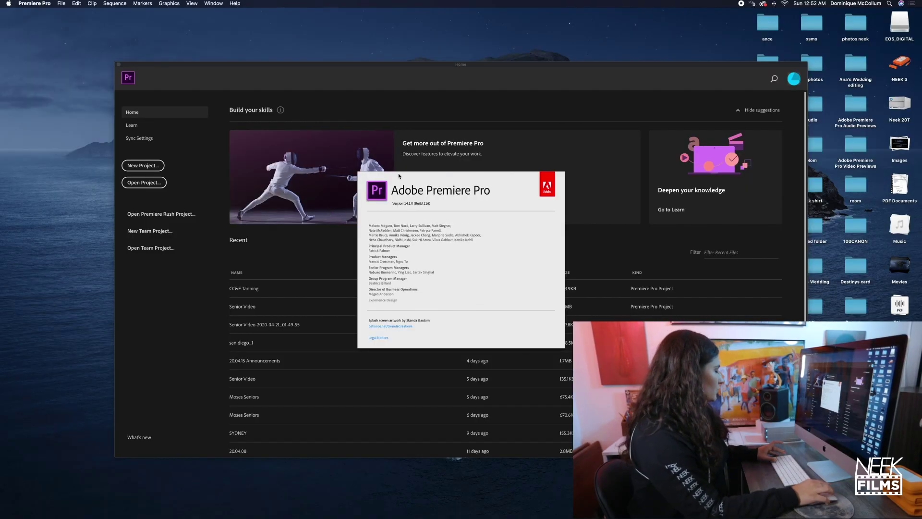
Step: Dismiss the version information, open the CC&E Tanning project, and move the playhead in Sequence 01 to 00:00:19:10
click(387, 243)
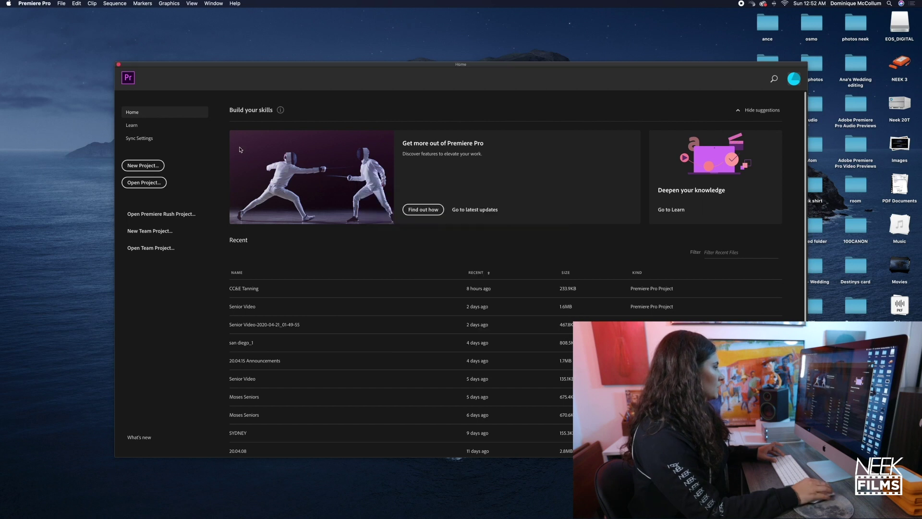
double_click(247, 289)
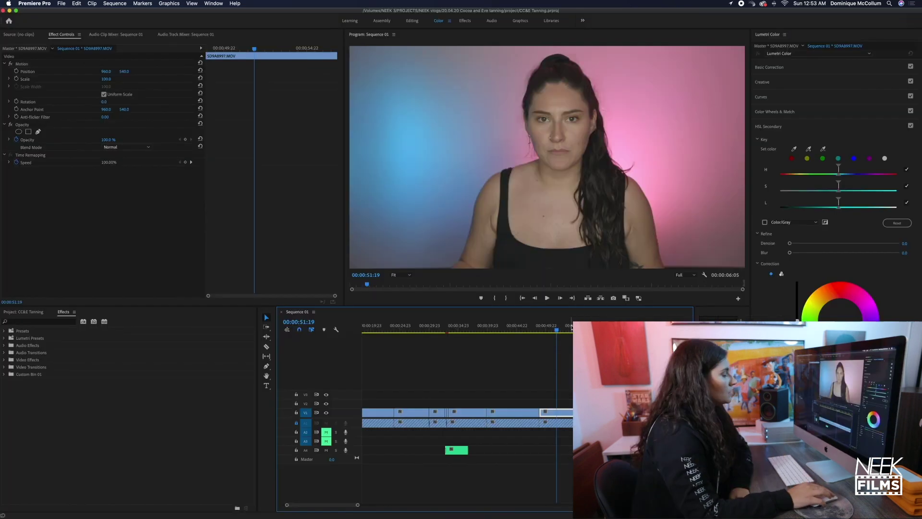
scroll(555, 342, right, 3)
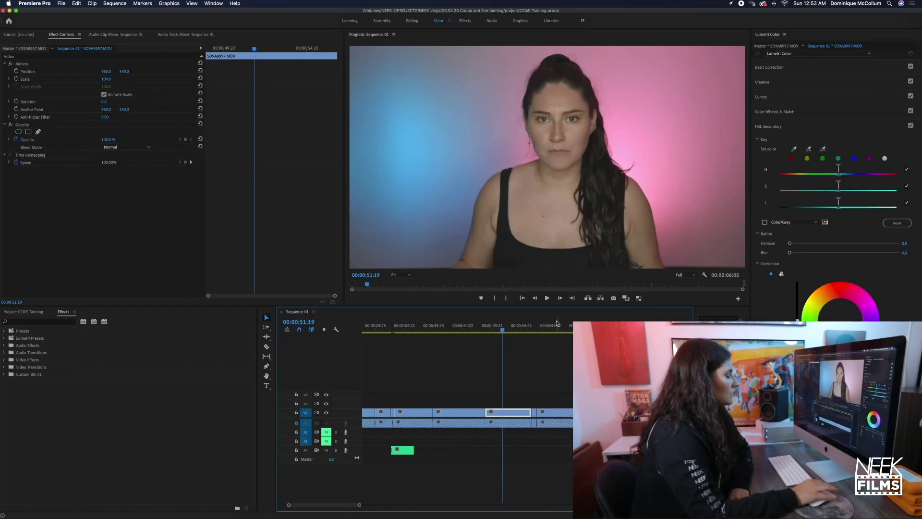
scroll(557, 322, down, 5)
scroll(565, 332, right, 4)
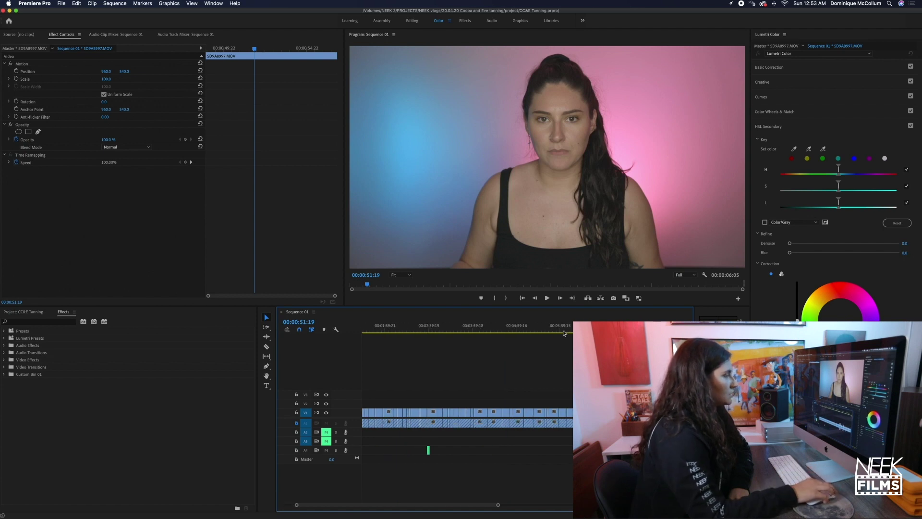
drag(554, 329, 612, 330)
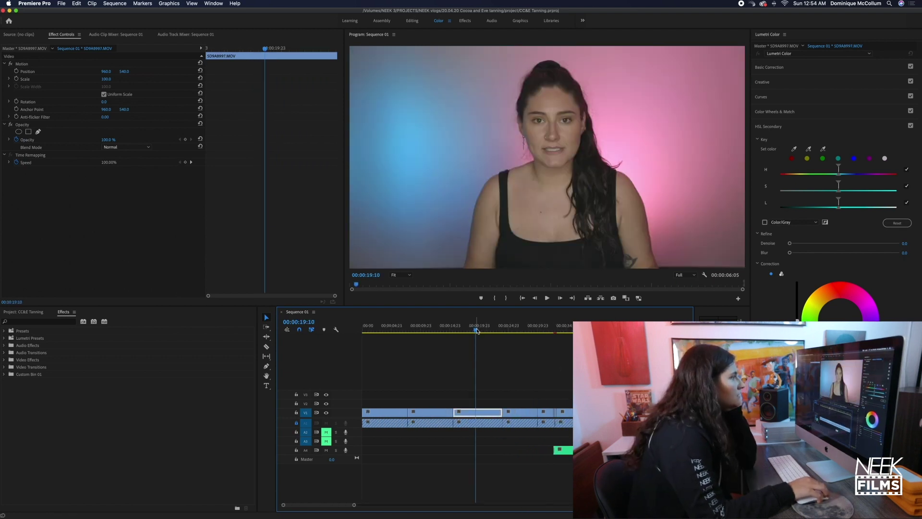
Step: In the Color workspace, apply automatic tone to the clip under the playhead in Lumetri's Basic Correction
click(769, 67)
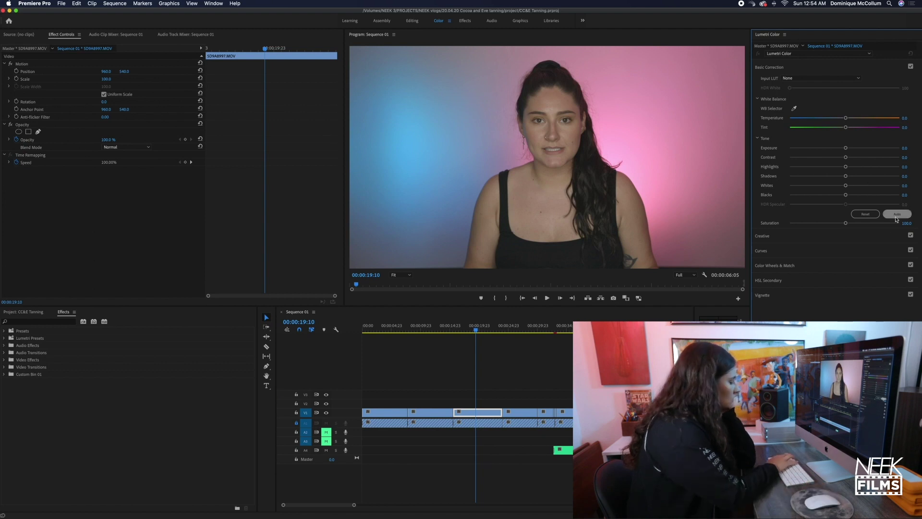
key(F2)
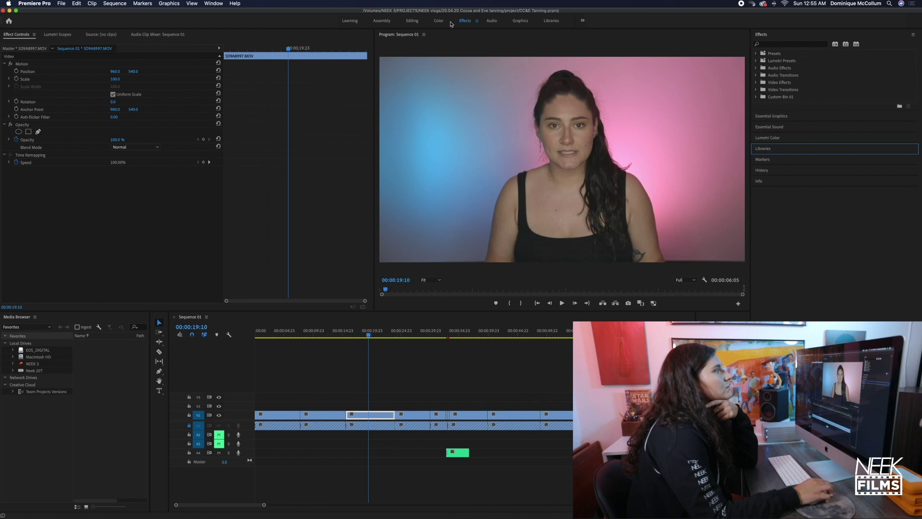
click(438, 21)
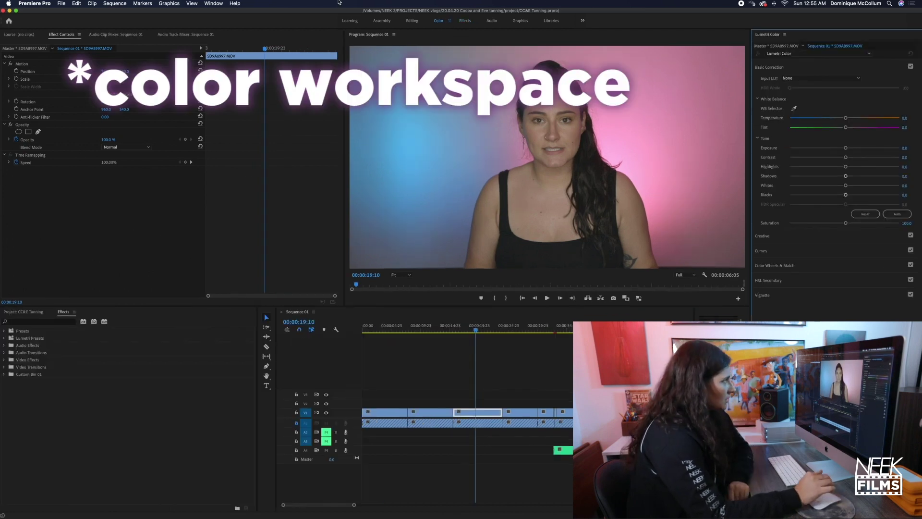
click(897, 214)
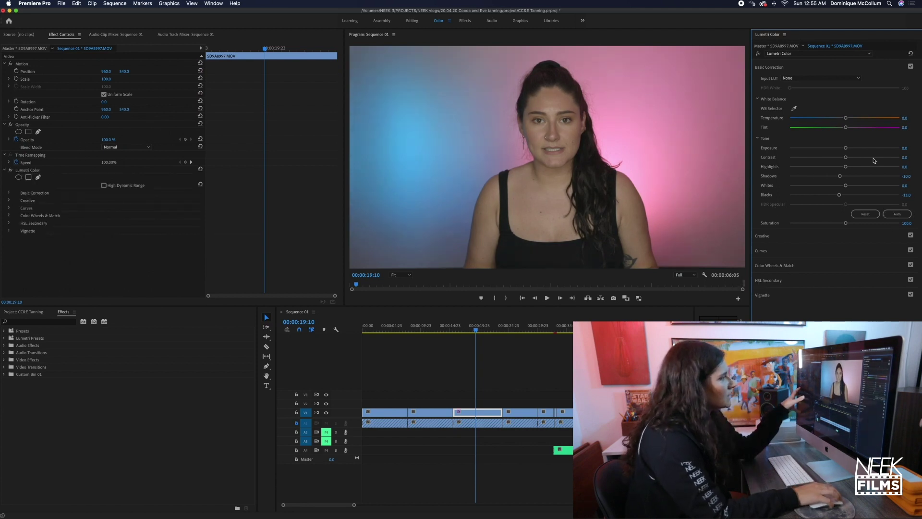
Step: Search the effects for "color", apply Three-Way Color Corrector to the selected clip, and place it above Lumetri Color
click(31, 321)
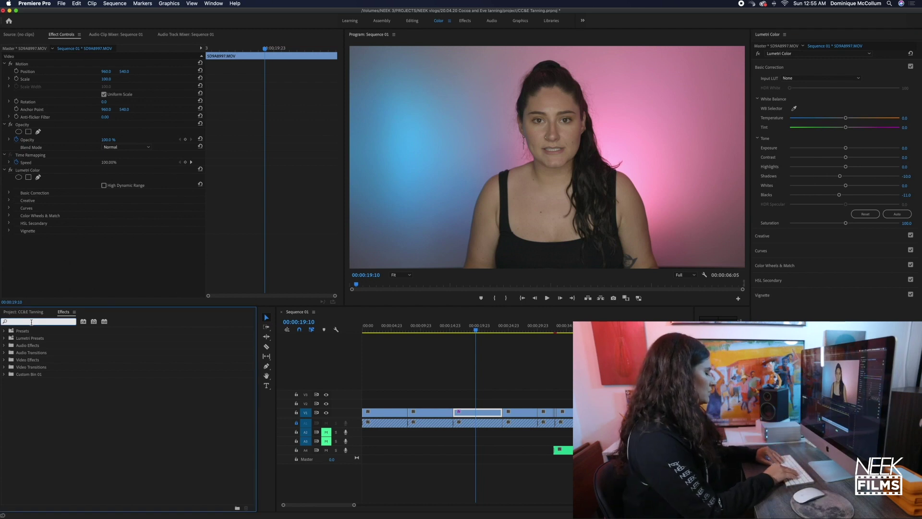
text(color)
scroll(56, 418, down, 1)
scroll(56, 419, down, 5)
drag(50, 459, 475, 412)
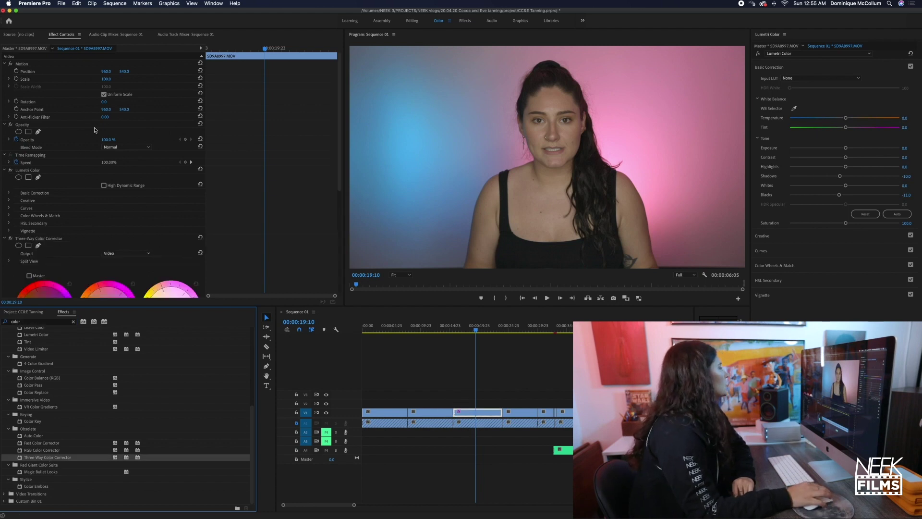
drag(47, 238, 42, 171)
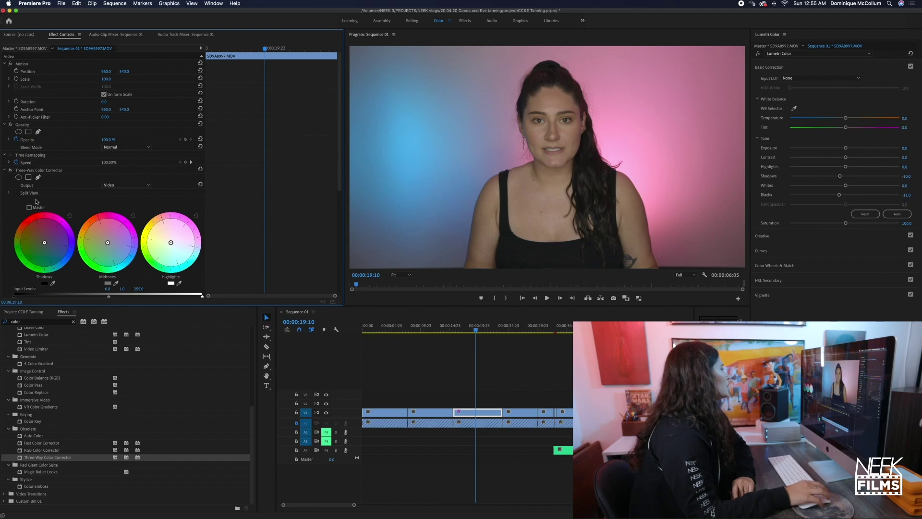
Step: Raise the black input level of the Three-Way Color Corrector to about 13 to deepen the shadows
scroll(75, 196, down, 2)
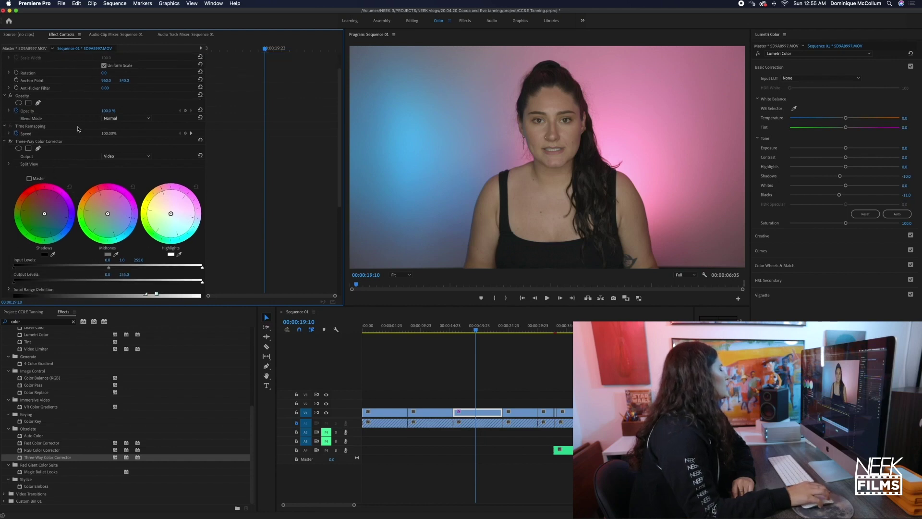
scroll(78, 162, down, 5)
scroll(29, 217, up, 4)
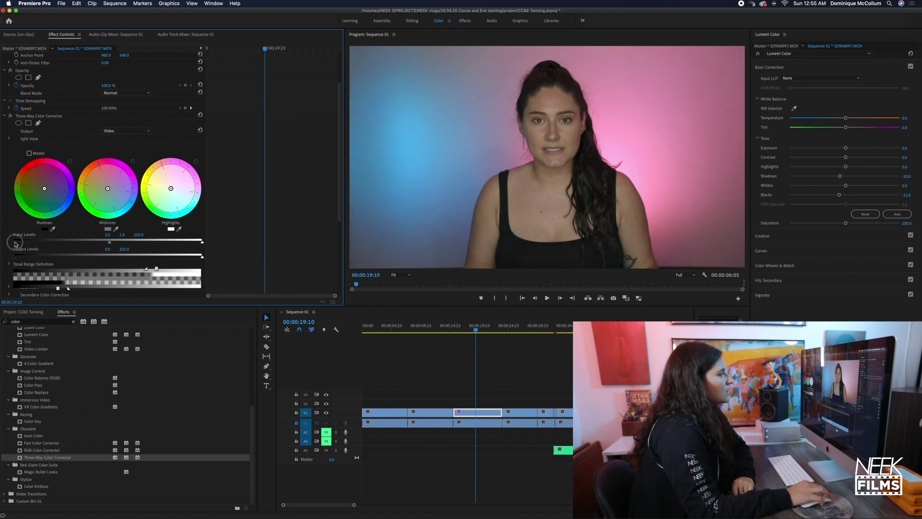
mouse_move(20, 243)
mouse_down()
mouse_move(9, 244)
mouse_move(49, 248)
mouse_move(9, 245)
mouse_up()
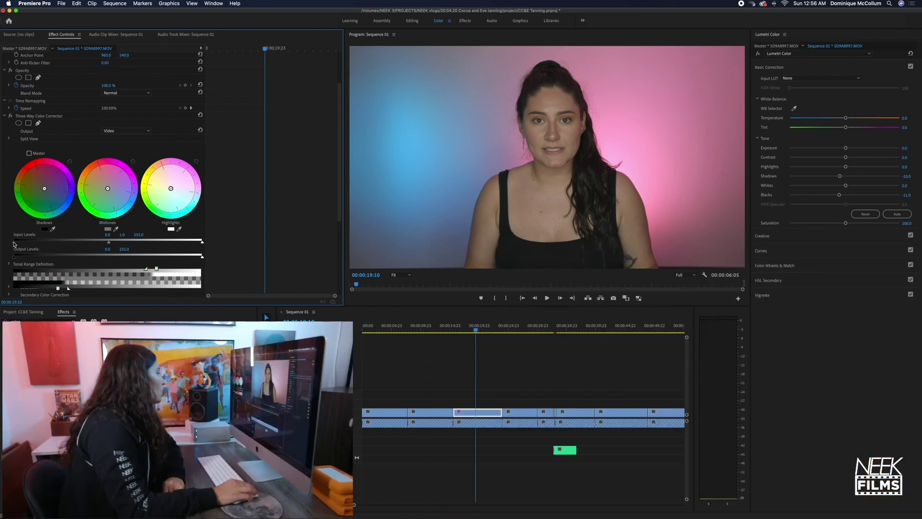
drag(15, 243, 23, 245)
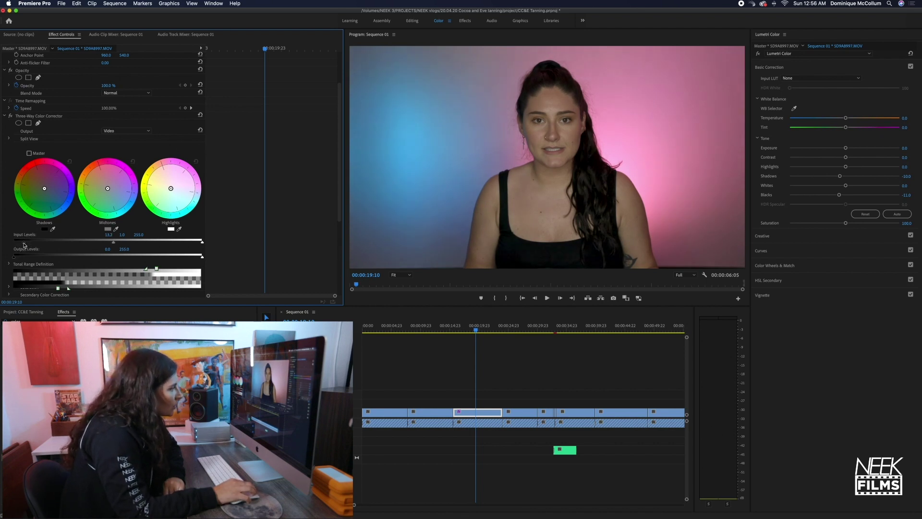
drag(22, 245, 27, 245)
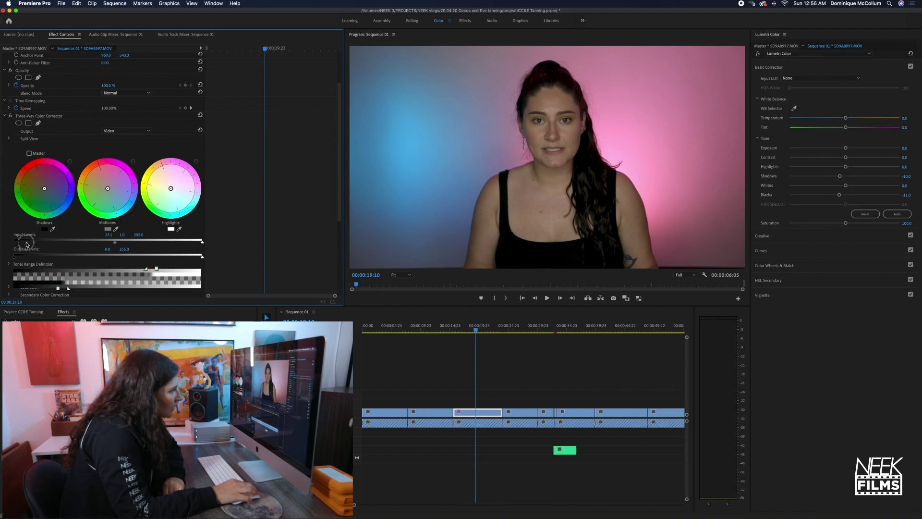
drag(28, 243, 11, 243)
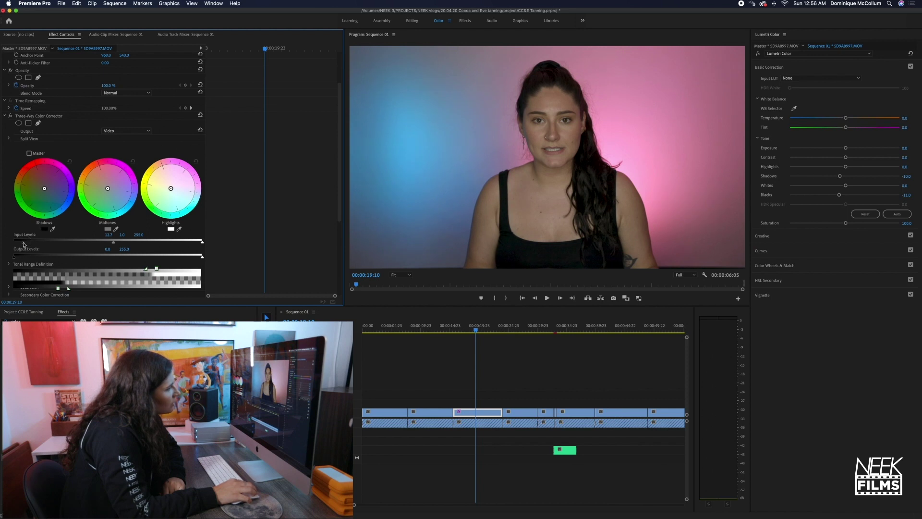
Step: Collapse both color effects, move Three-Way Color Corrector below Lumetri Color, and review its settings
click(5, 117)
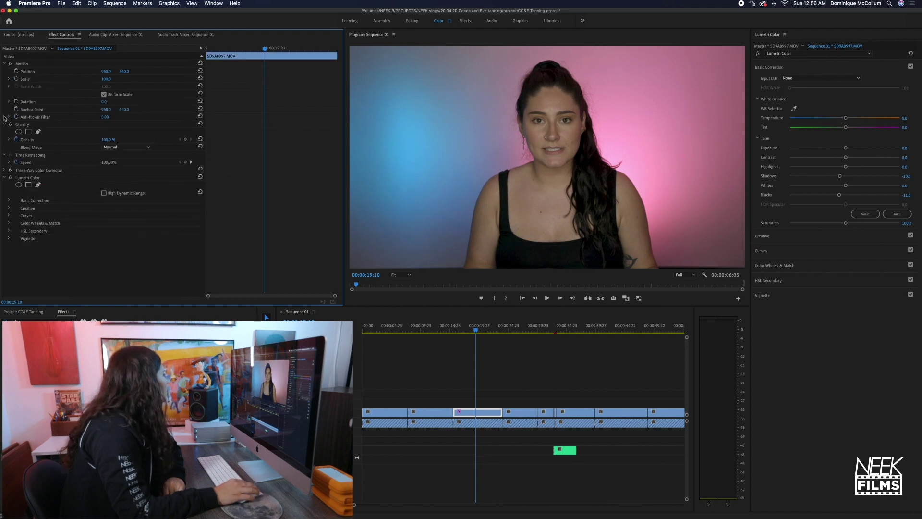
click(33, 171)
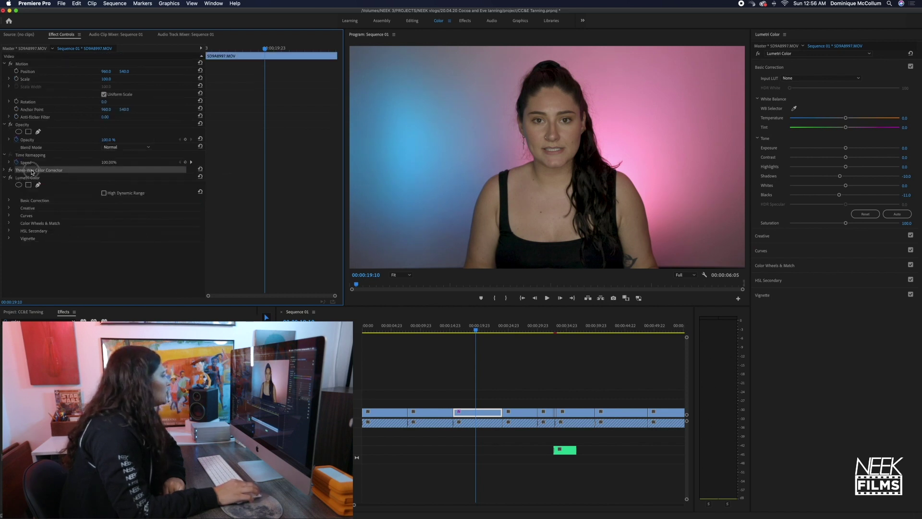
click(5, 178)
drag(29, 170, 27, 208)
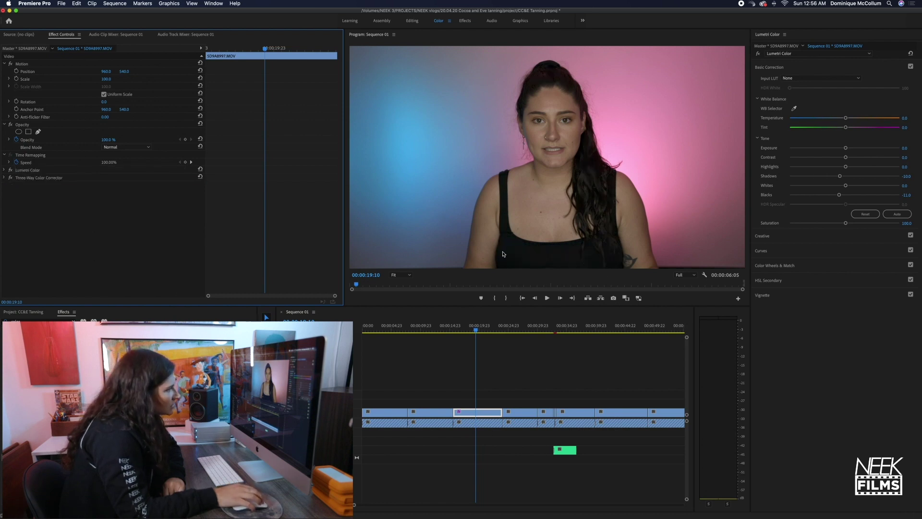
click(5, 178)
scroll(2, 252, down, 5)
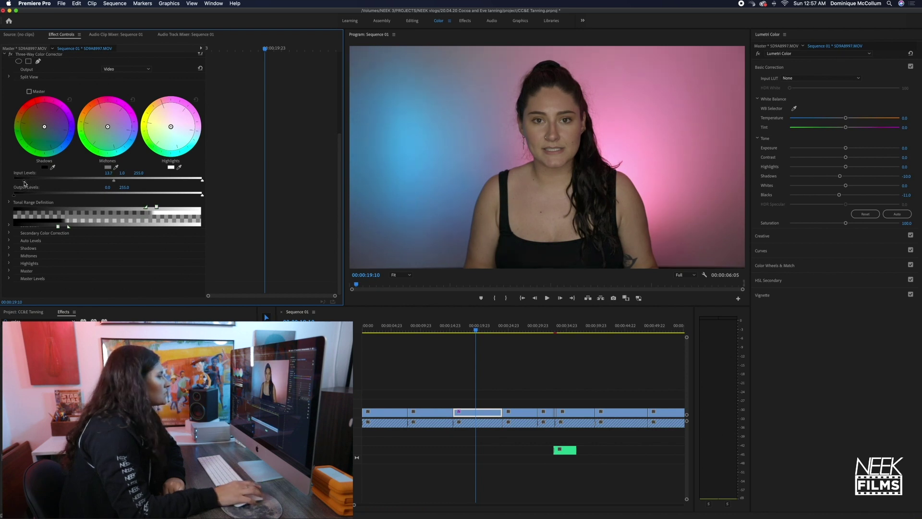
Step: Collapse Three-Way Color Corrector and return it above Lumetri Color in the clip's effect order
scroll(3, 210, up, 3)
scroll(3, 154, up, 2)
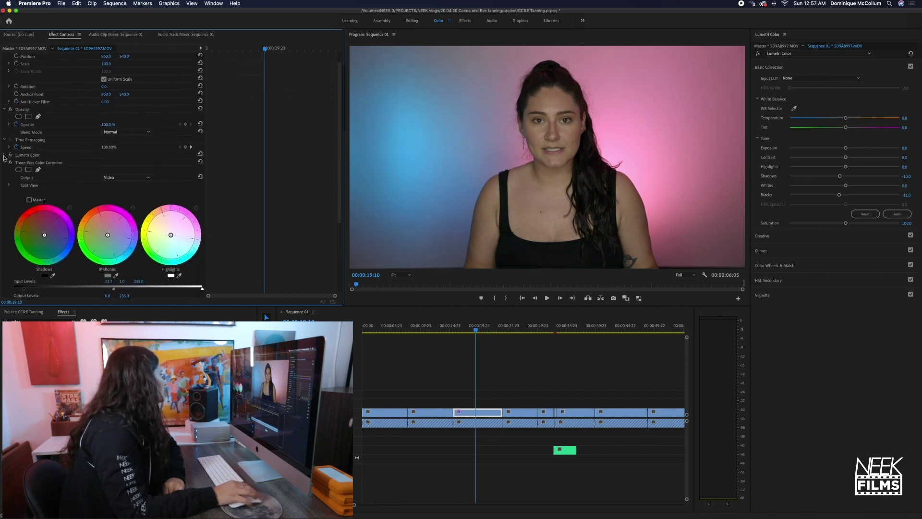
click(7, 164)
drag(32, 182, 23, 170)
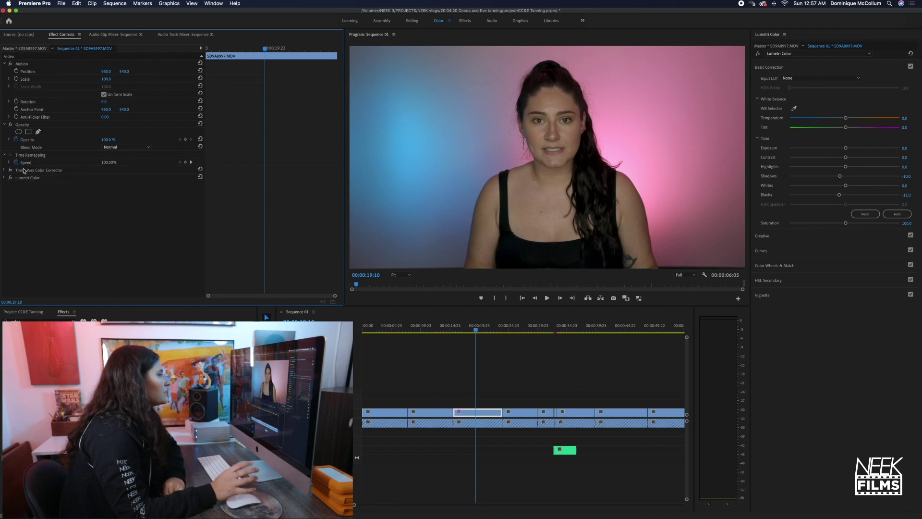
Step: Play and scrub through the corrected clip to check the grade
click(468, 329)
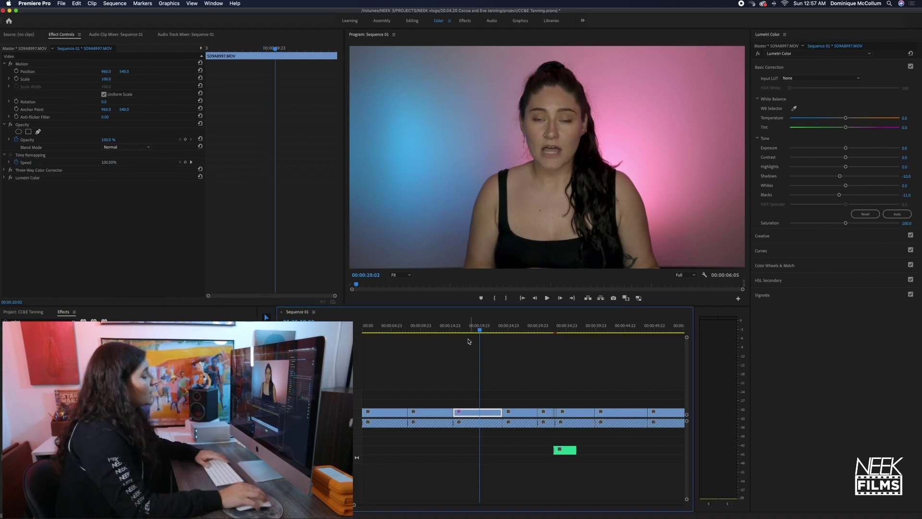
key(space)
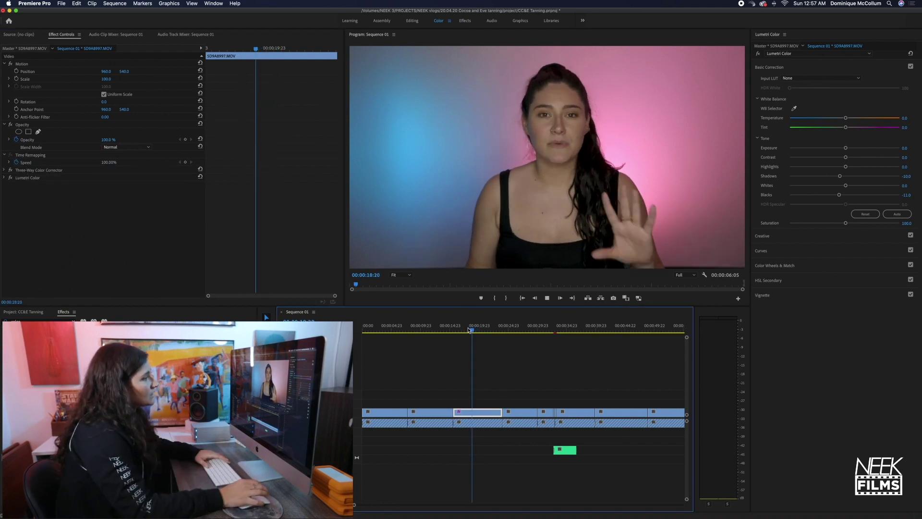
click(459, 329)
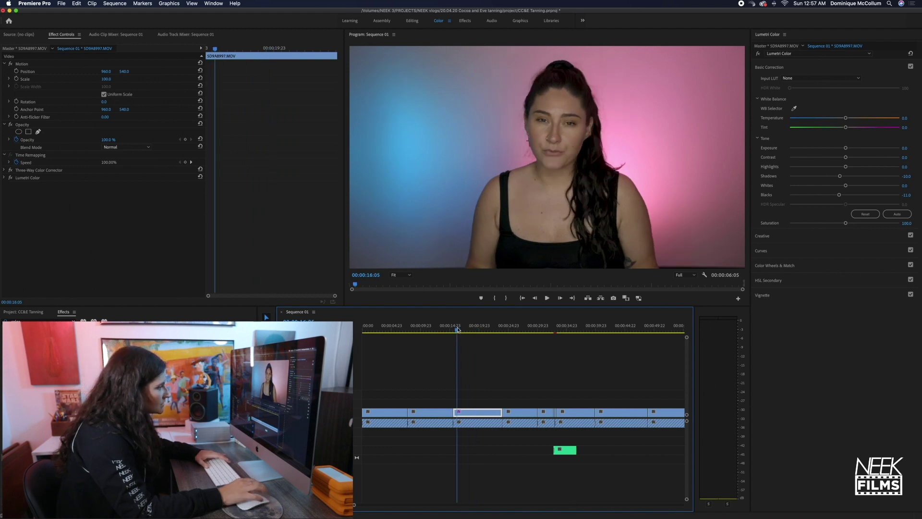
key(space)
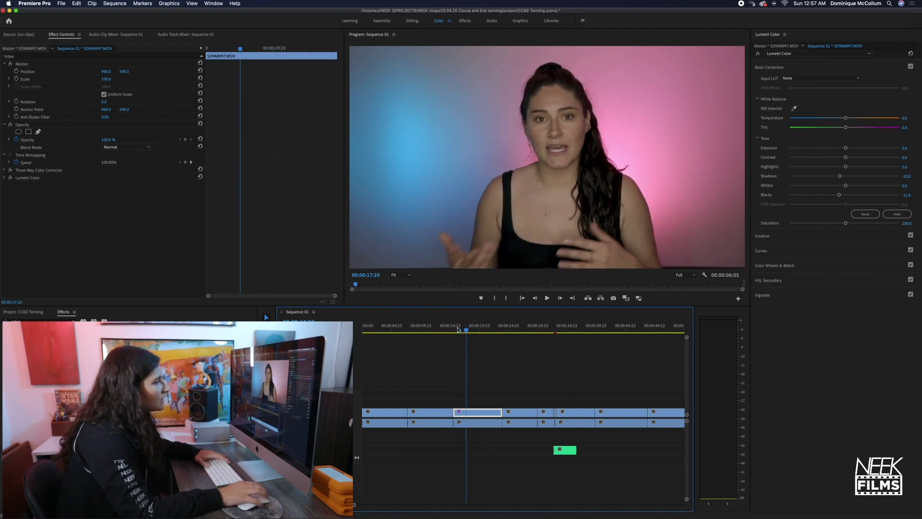
mouse_move(484, 326)
mouse_down()
mouse_move(512, 331)
mouse_move(496, 336)
mouse_up()
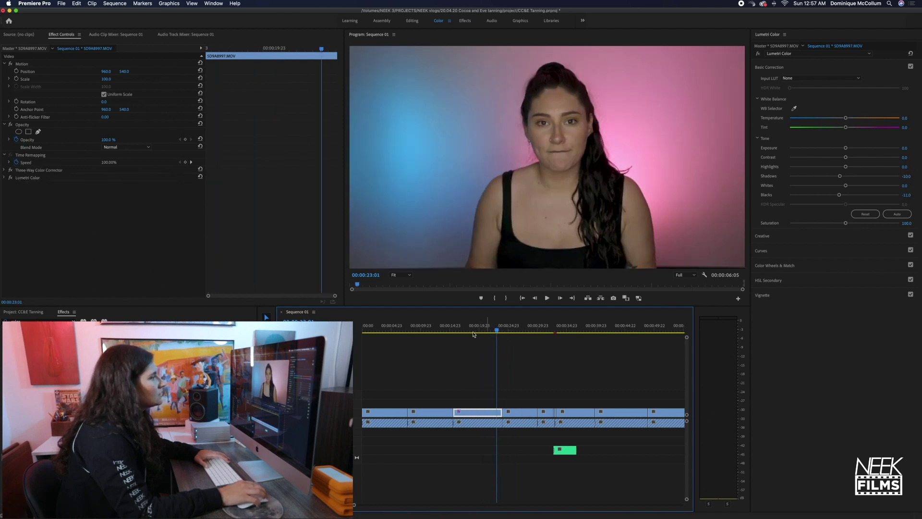
Step: Toggle Three-Way Color Corrector and Lumetri Color off and on to compare the clip before and after correction
click(10, 170)
click(10, 170)
click(10, 177)
click(11, 178)
click(11, 178)
click(10, 178)
Step: Browse for a custom Creative look in the clip's Lumetri Color effect and go to the NEEK 3 drive
click(25, 178)
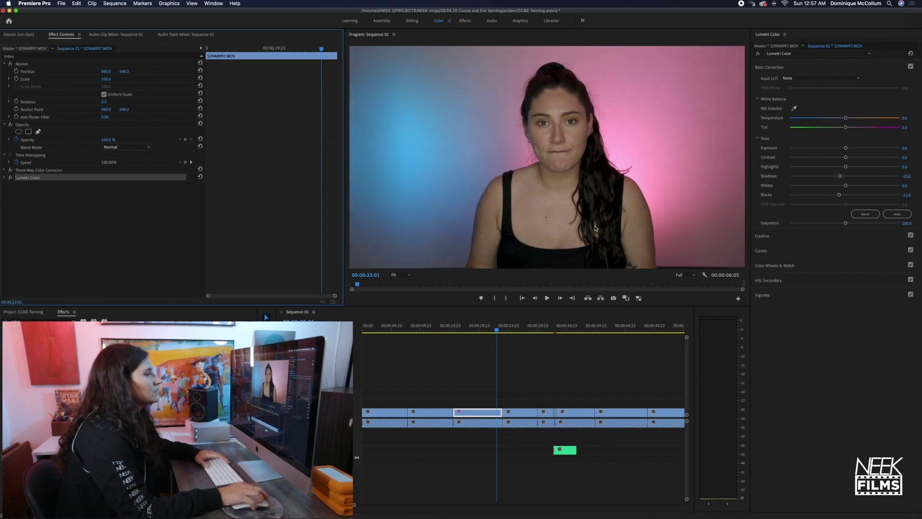
click(777, 237)
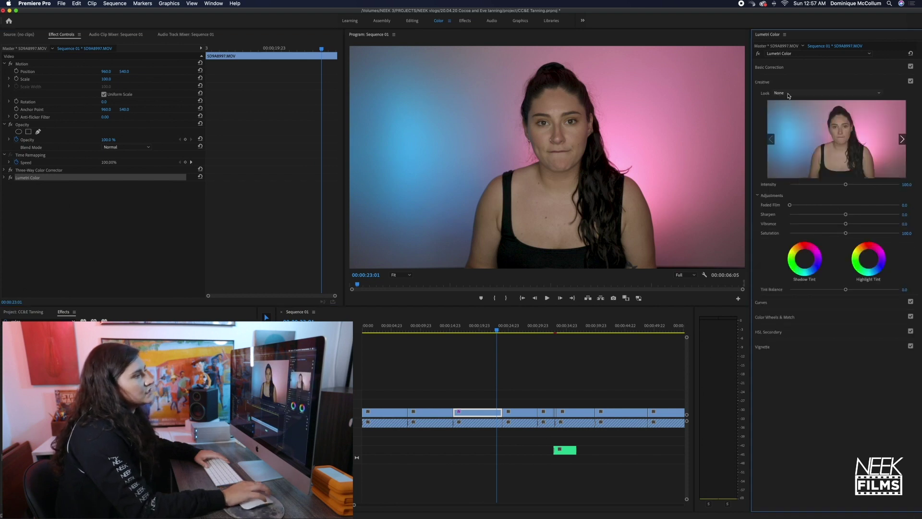
click(781, 94)
click(788, 116)
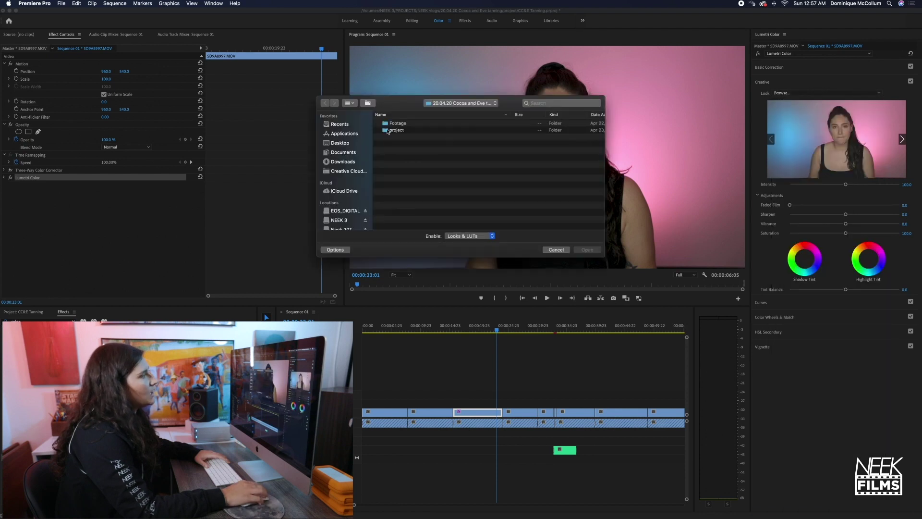
scroll(348, 193, down, 3)
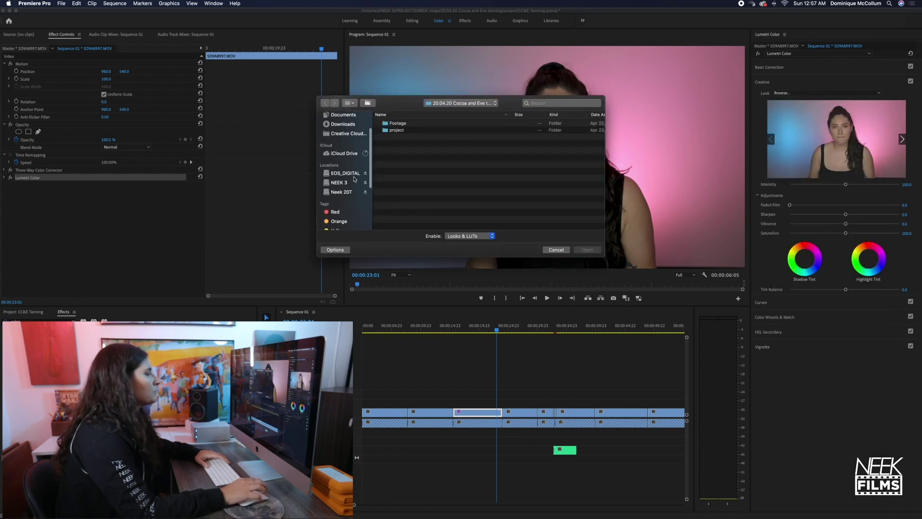
click(341, 183)
Step: Apply Okay Fine.cube from the luts folder as the look and reduce its intensity to about 30.8
scroll(399, 191, down, 5)
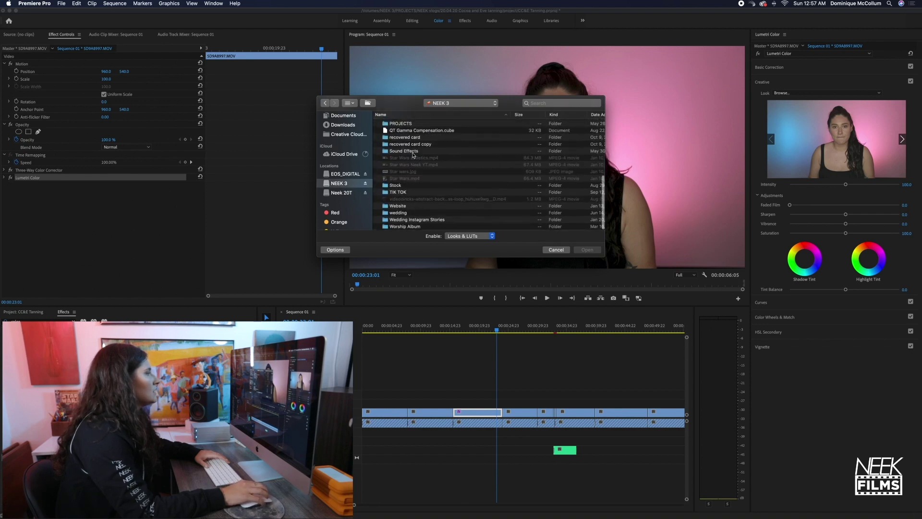
scroll(419, 186, up, 5)
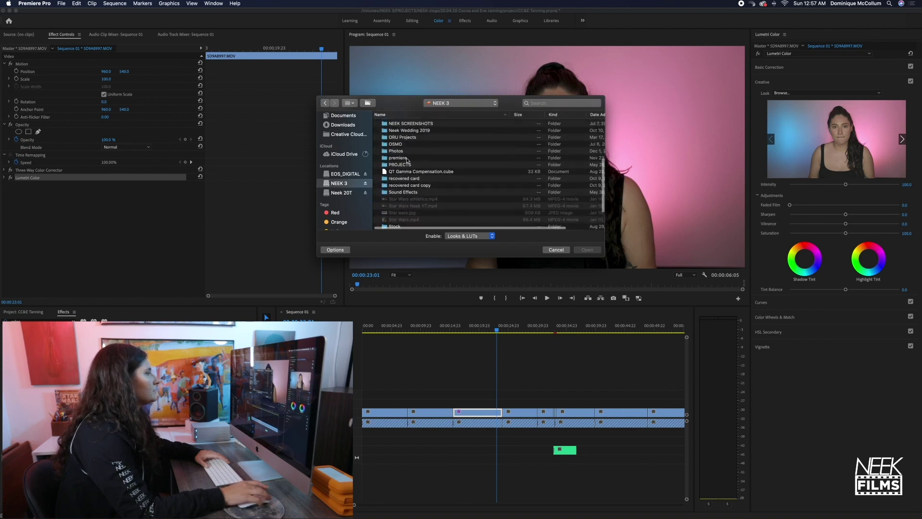
click(399, 139)
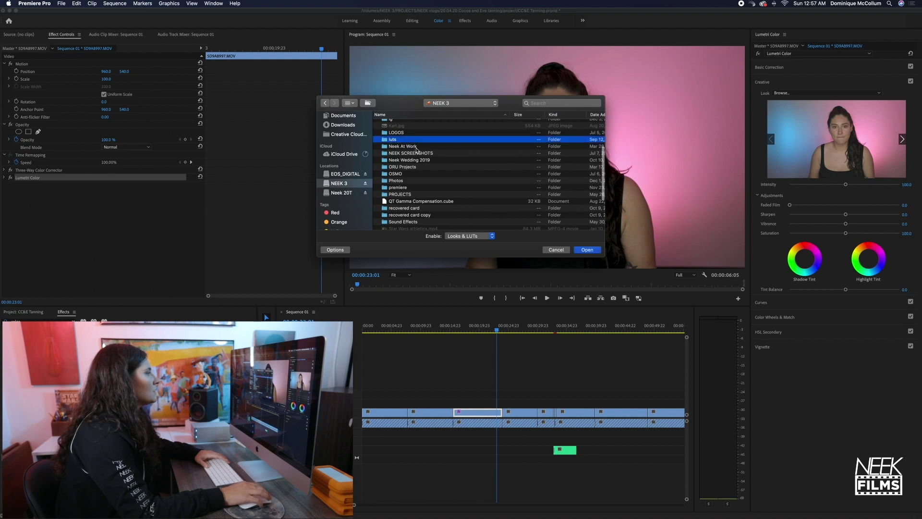
key(Return)
click(394, 130)
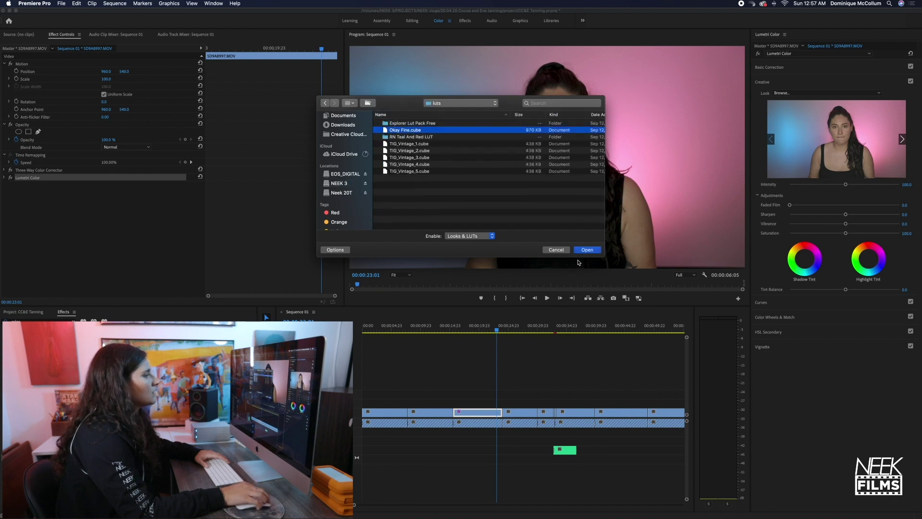
key(Return)
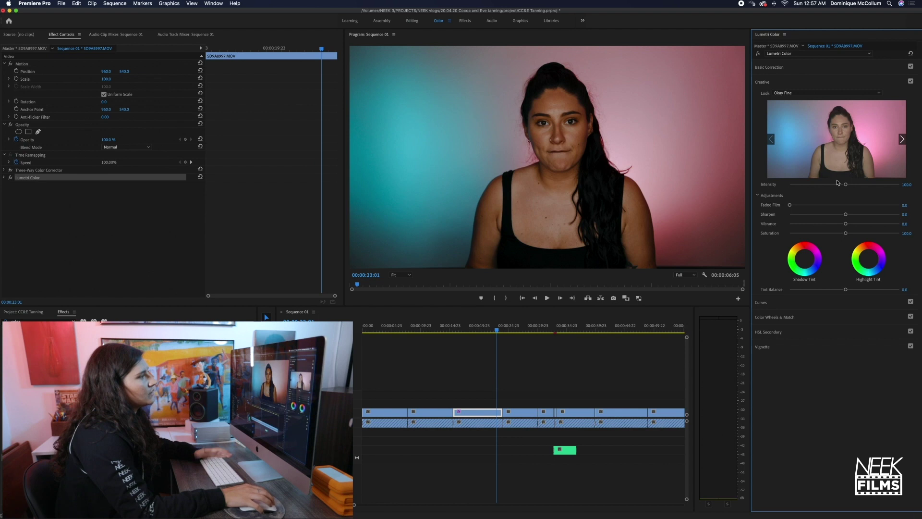
drag(840, 185, 763, 189)
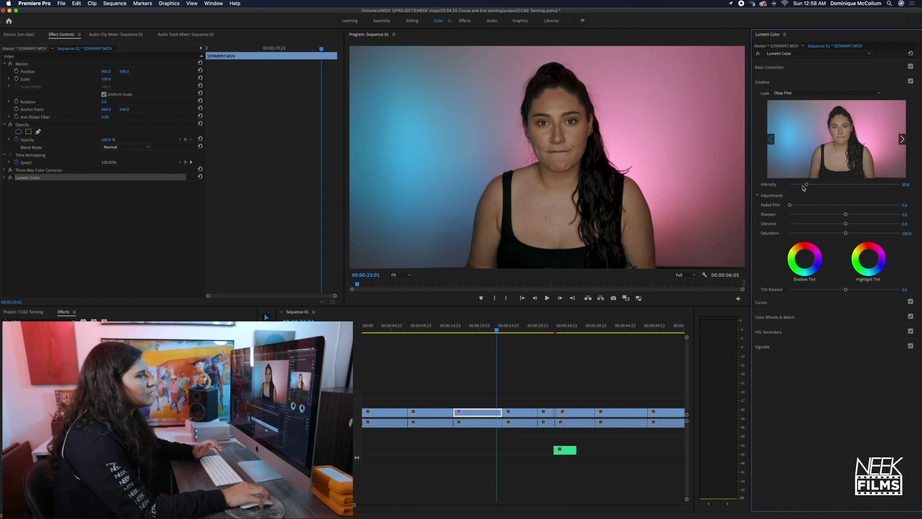
Step: Adjust the Basic Correction tones to Contrast 18.7, Highlights -15.4 and Shadows 22.0
click(784, 68)
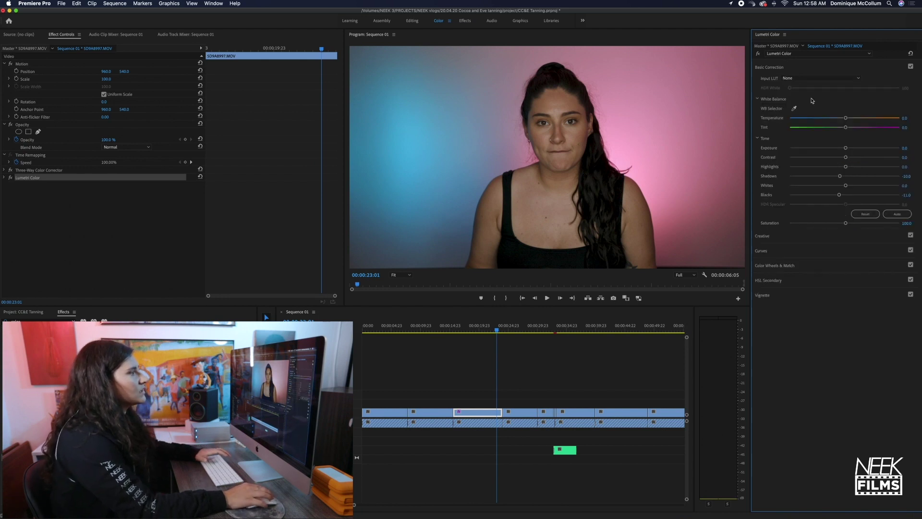
drag(850, 179, 854, 178)
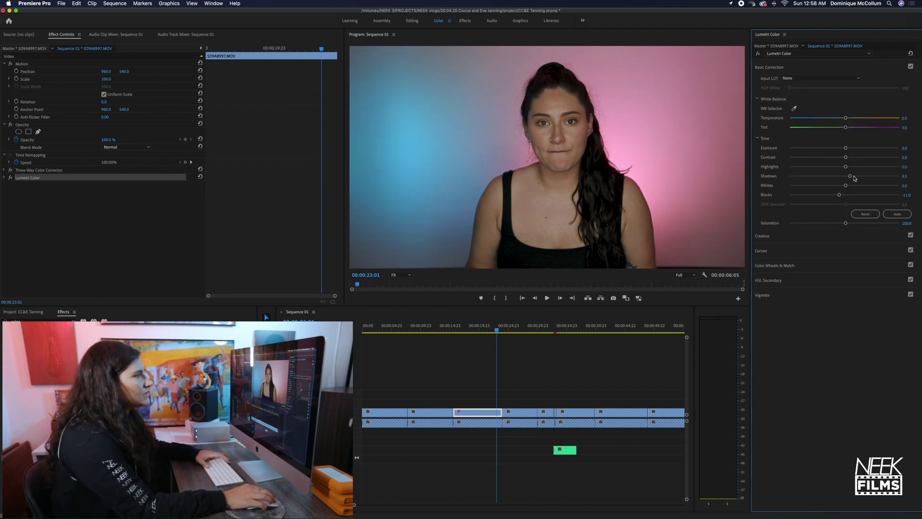
drag(852, 177, 850, 176)
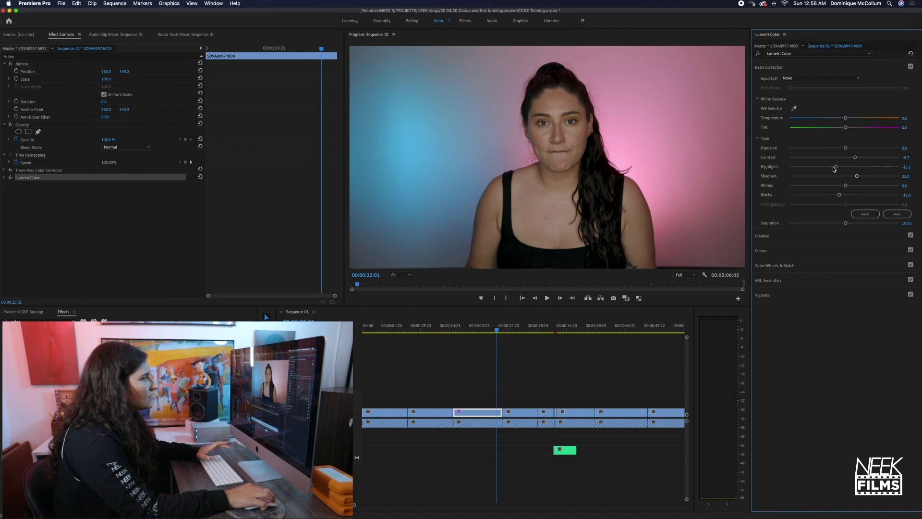
drag(836, 168, 835, 168)
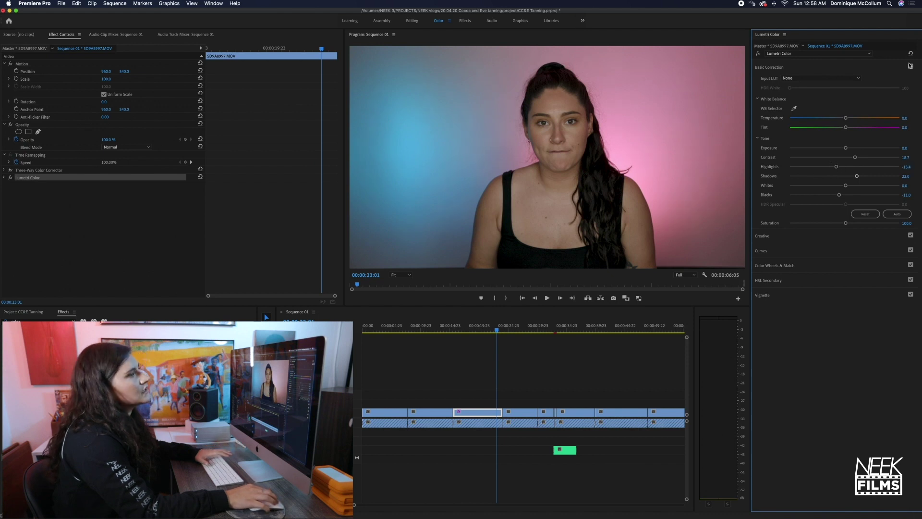
Step: Compare the clip with and without Basic Correction and Three-Way Color Corrector by toggling each off and on
click(911, 66)
click(910, 66)
click(910, 67)
click(911, 67)
click(910, 68)
click(910, 67)
click(910, 67)
click(911, 67)
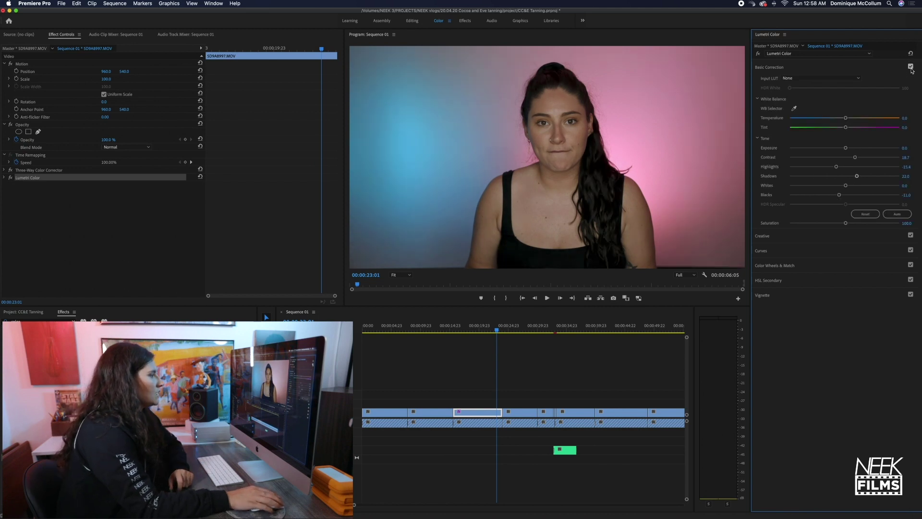
click(10, 171)
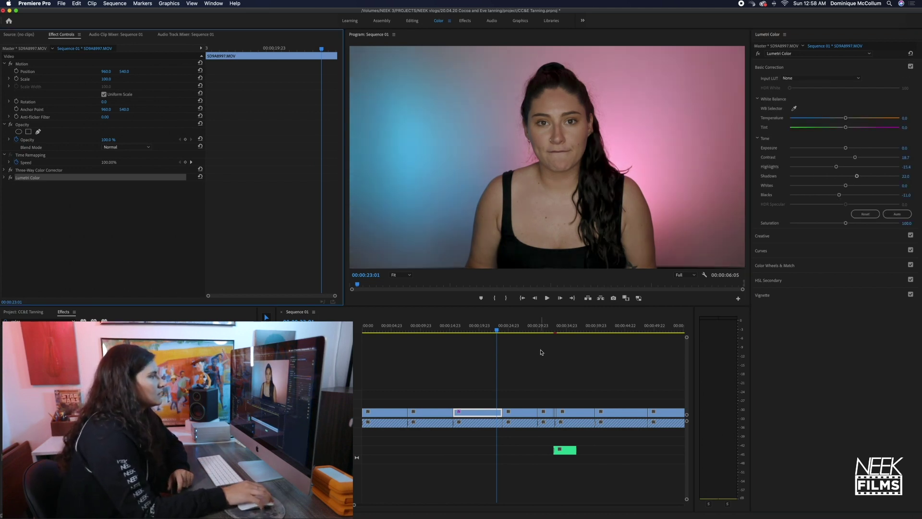
Step: Raise the clip's exposure to 0.4 and check the grade at frames near the clip's end and middle
click(497, 328)
mouse_move(497, 329)
mouse_down()
mouse_move(513, 338)
mouse_move(503, 339)
mouse_up()
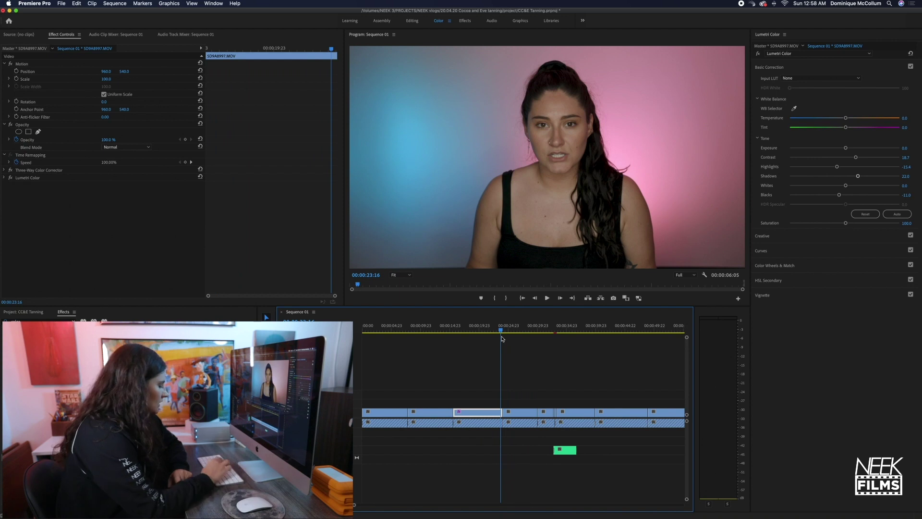
key(XF86MonBrightnessUp)
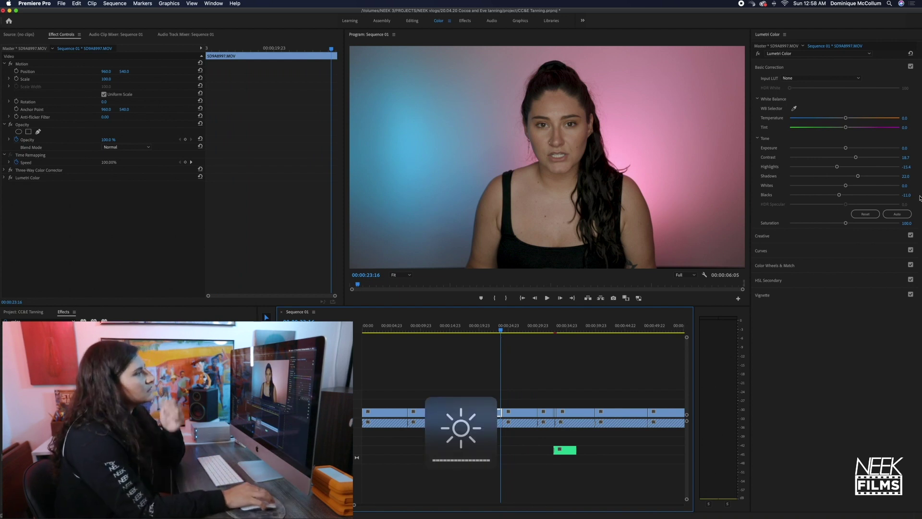
drag(848, 149, 850, 148)
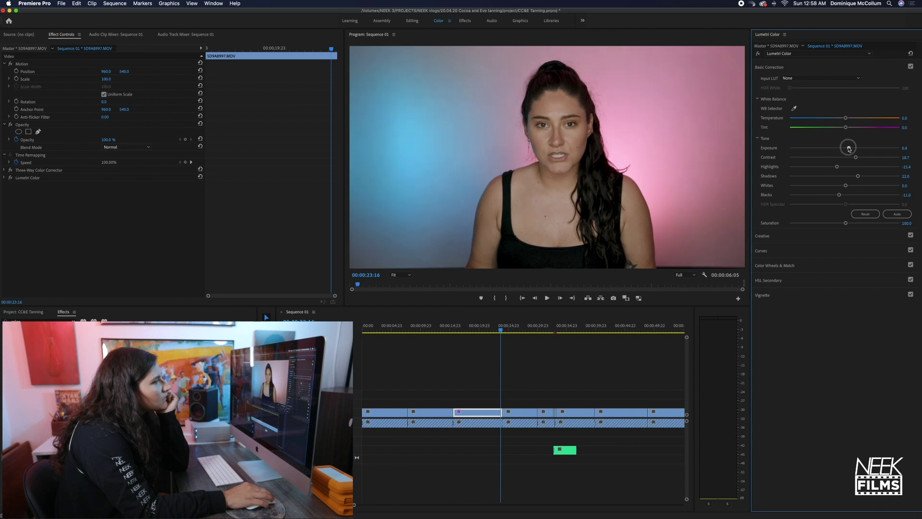
click(482, 328)
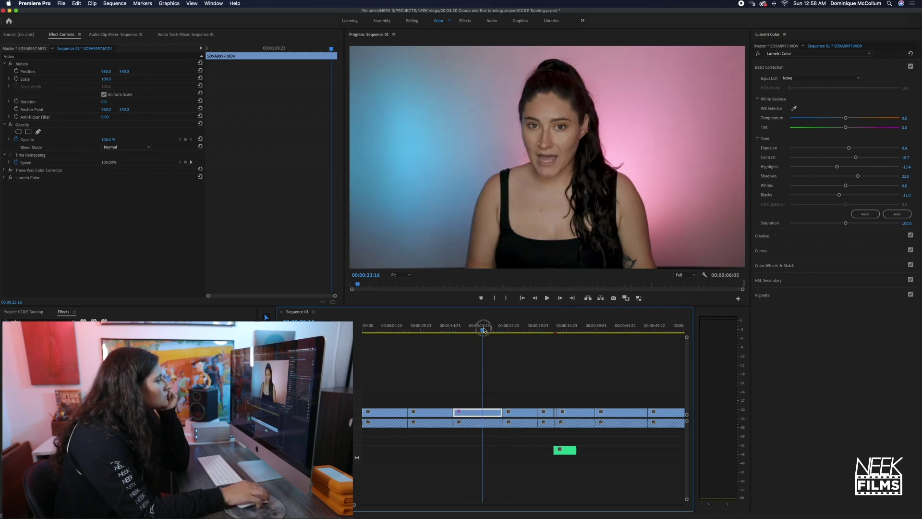
click(485, 326)
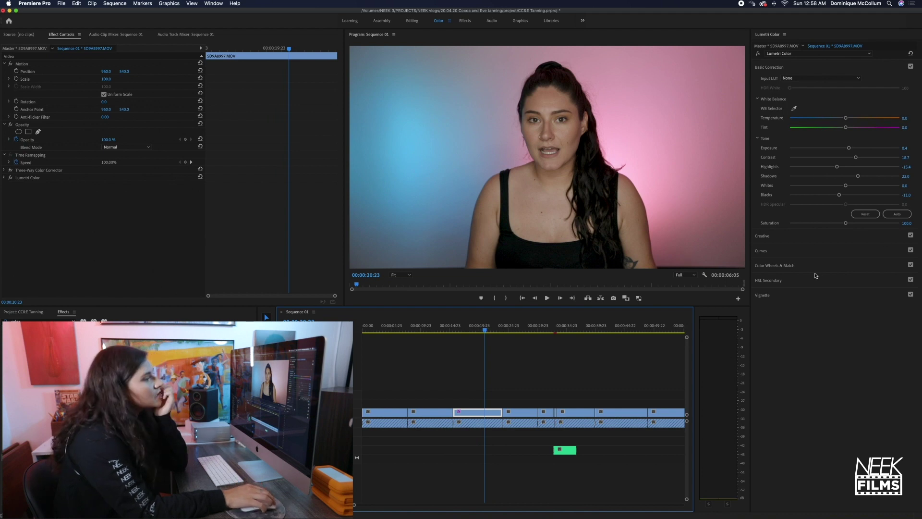
Step: Key the blue background in HSL Secondary, show the Color/Gray mask, and raise the luminance range's lower limit to exclude dark areas
click(768, 280)
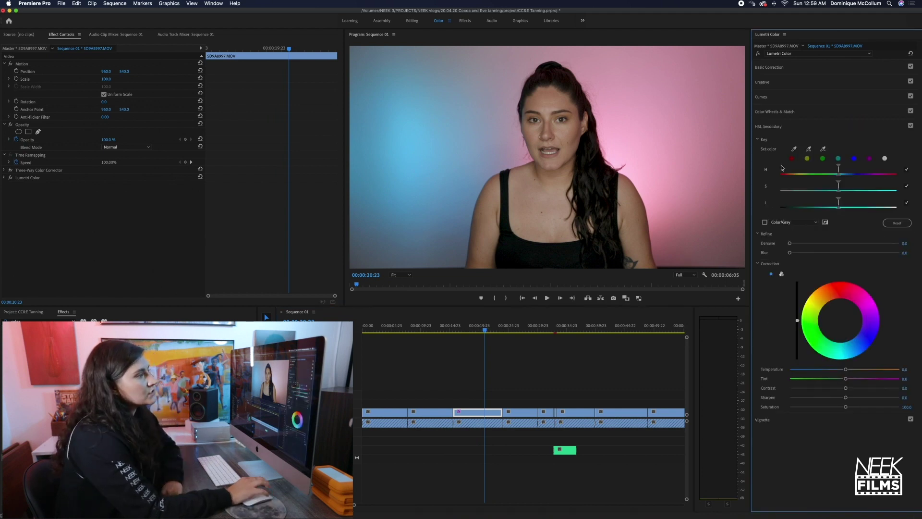
click(854, 159)
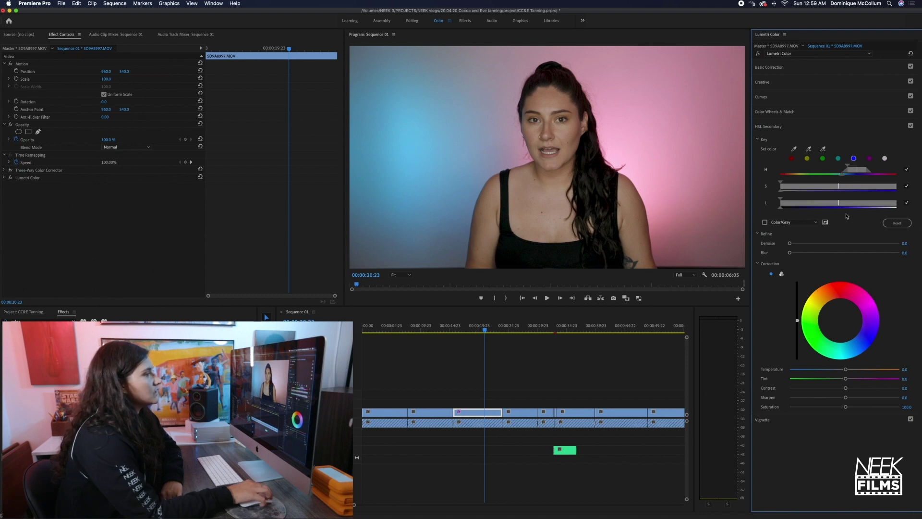
click(765, 222)
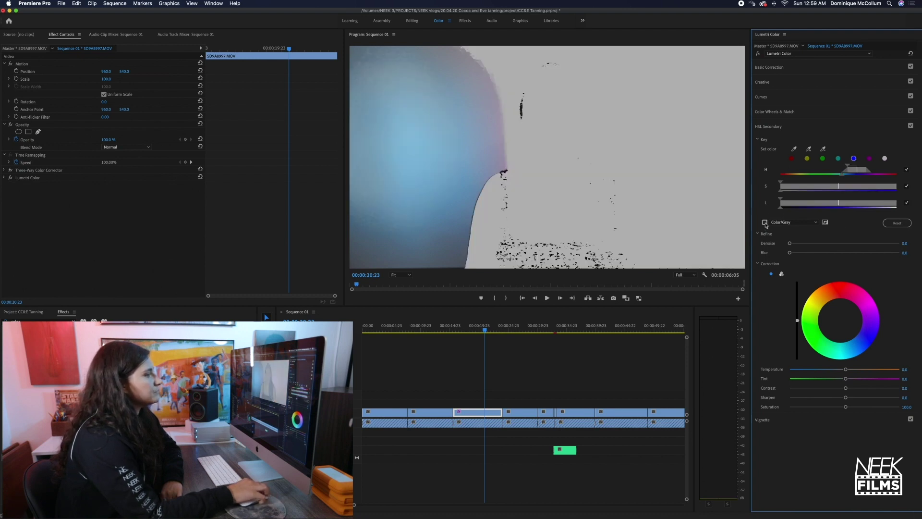
mouse_move(787, 201)
mouse_down()
mouse_move(795, 200)
mouse_move(781, 210)
mouse_up()
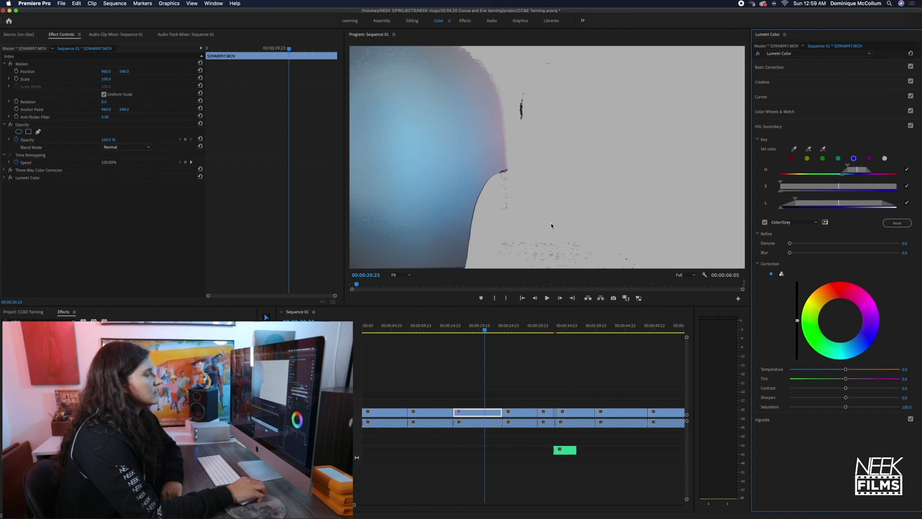
drag(799, 205, 781, 205)
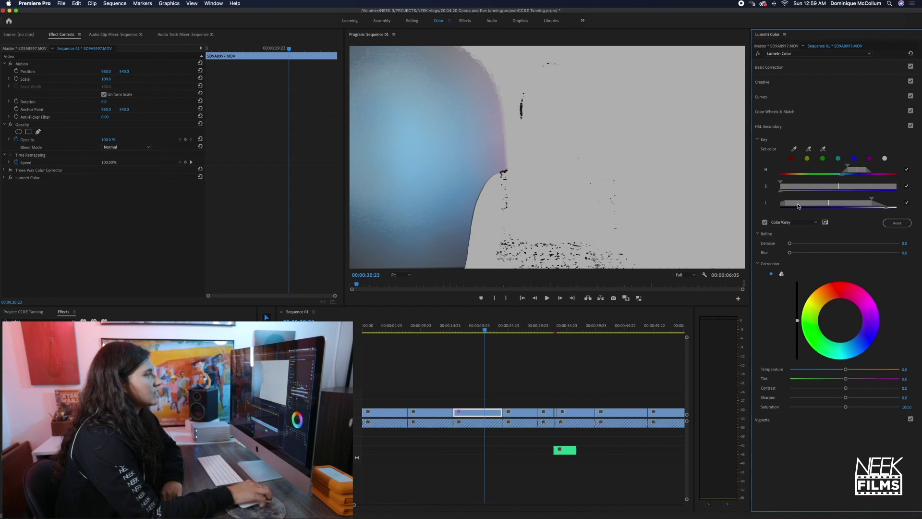
drag(809, 205, 832, 205)
Step: Set the key's blur to about 1.9 and toggle the mask preview off and on to check the edges
drag(798, 254, 776, 257)
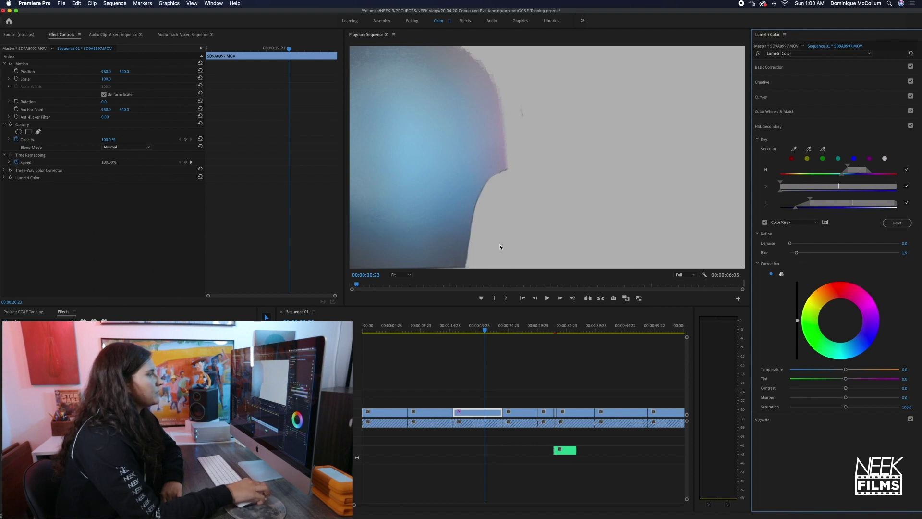
click(764, 223)
click(765, 223)
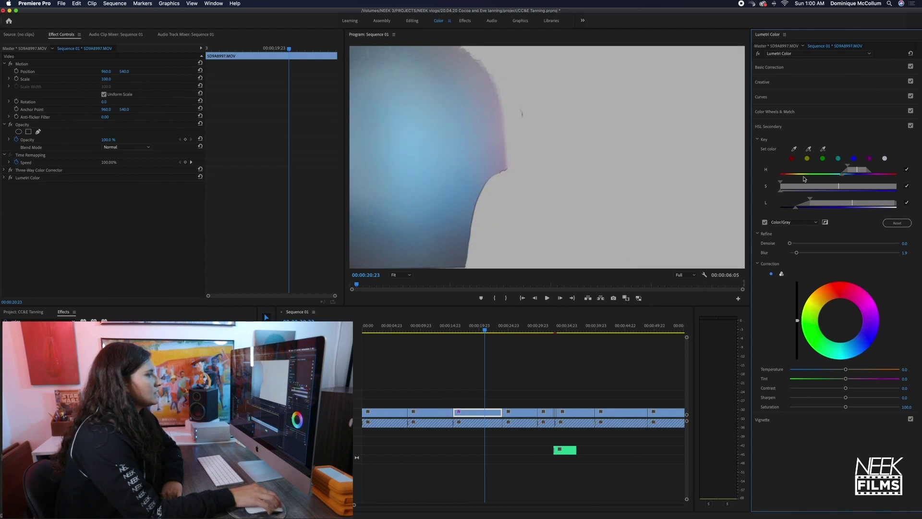
Step: Soften the key's lower saturation limit and widen its hue range from blue through pink to cover the whole background
drag(781, 187, 788, 183)
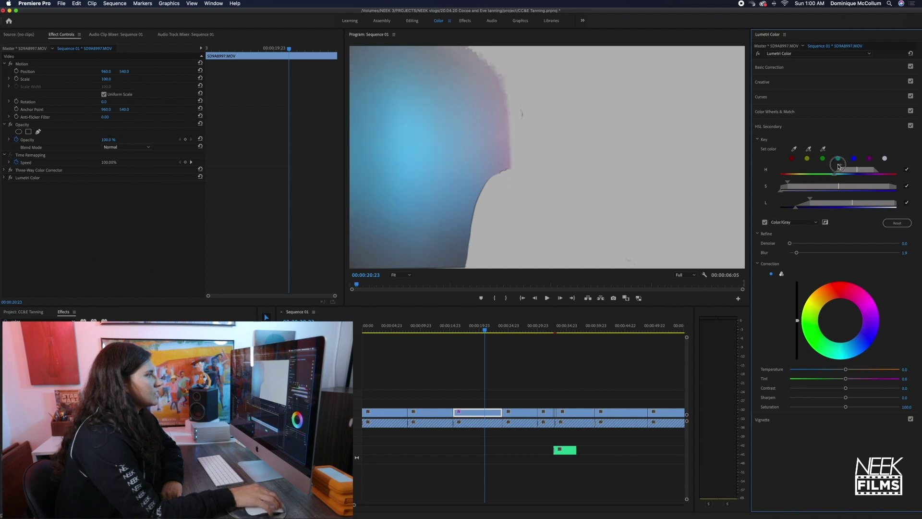
drag(839, 165, 826, 166)
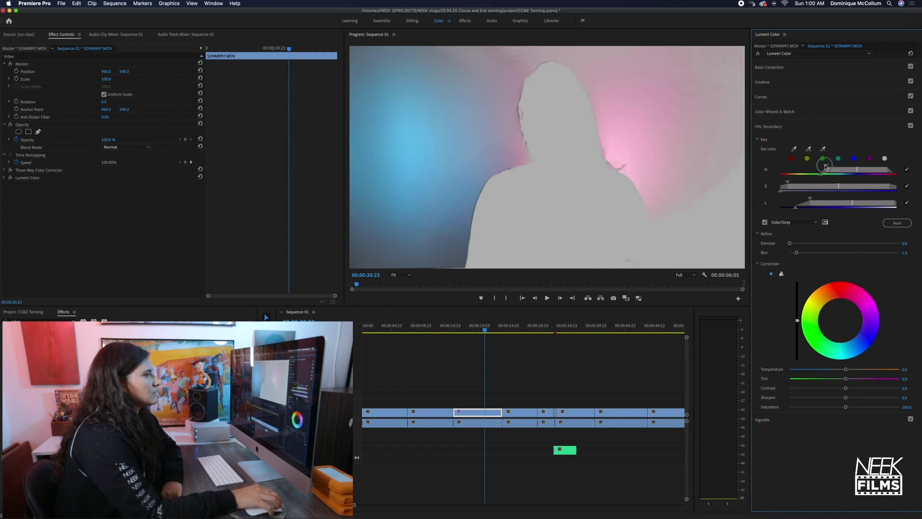
mouse_move(826, 166)
mouse_down()
mouse_move(845, 171)
mouse_move(836, 168)
mouse_up()
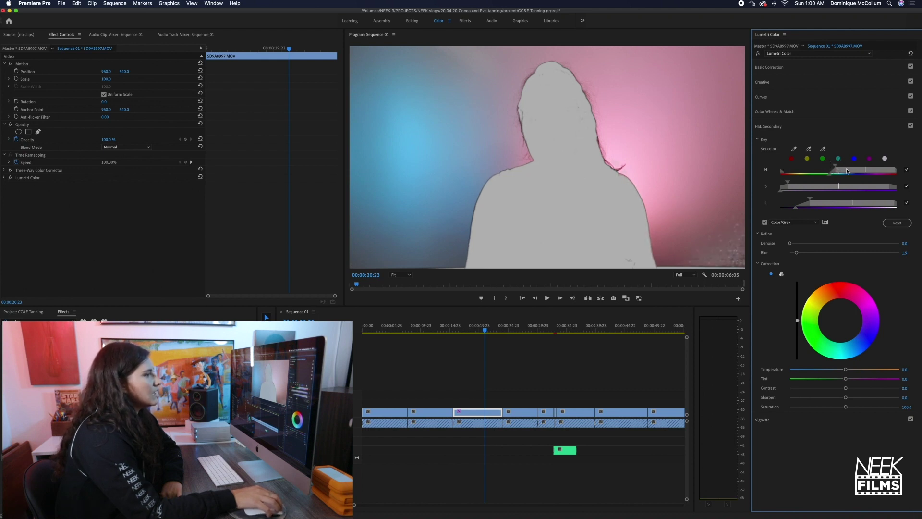
Step: Fine-tune the key's saturation limits, shift its luminance range slightly darker, and check the mask one frame earlier
drag(804, 187, 792, 188)
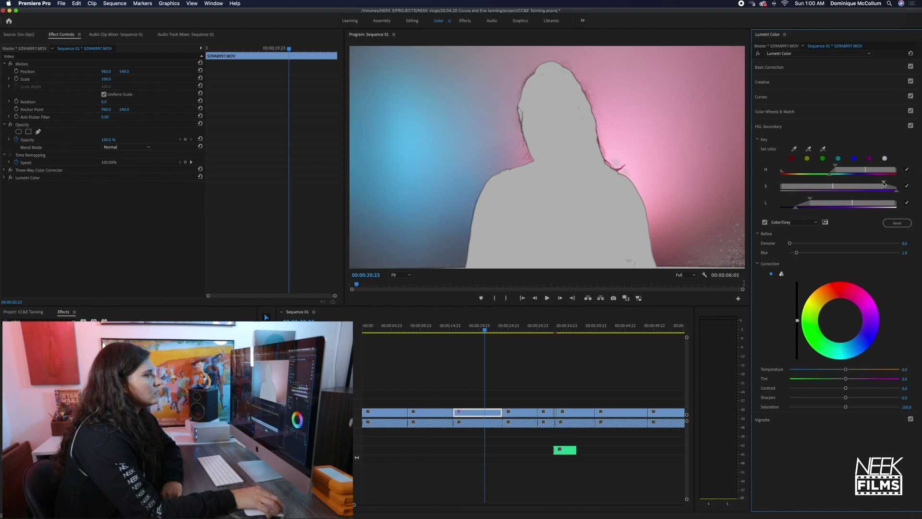
mouse_move(883, 185)
mouse_down()
mouse_move(876, 191)
mouse_move(892, 184)
mouse_up()
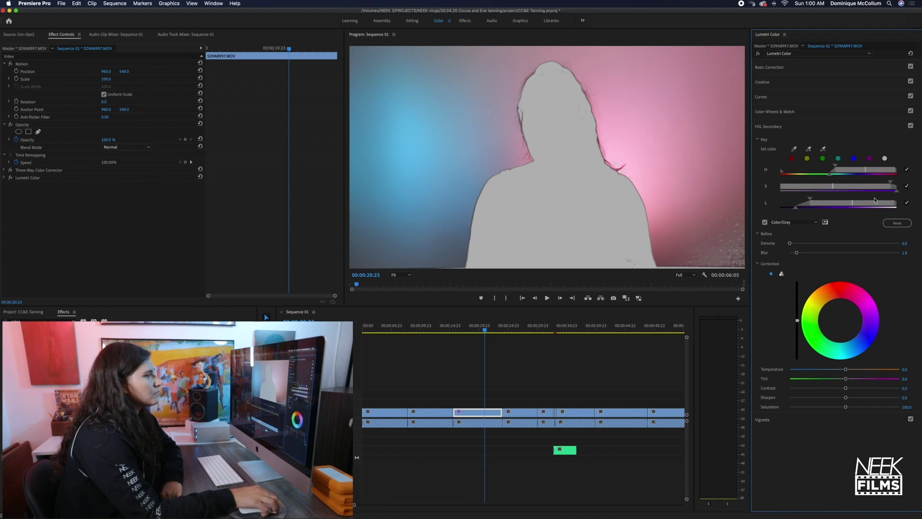
mouse_move(810, 199)
mouse_down()
mouse_move(789, 199)
mouse_move(820, 204)
mouse_up()
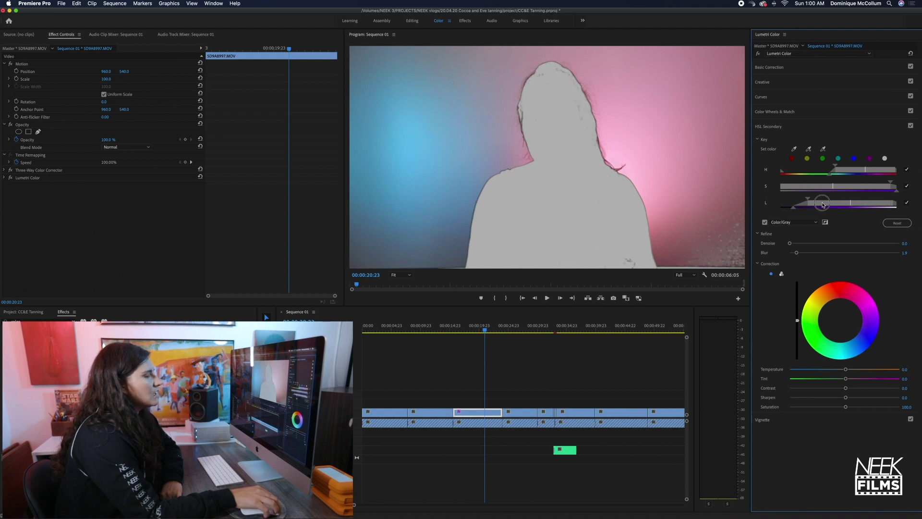
key(Left)
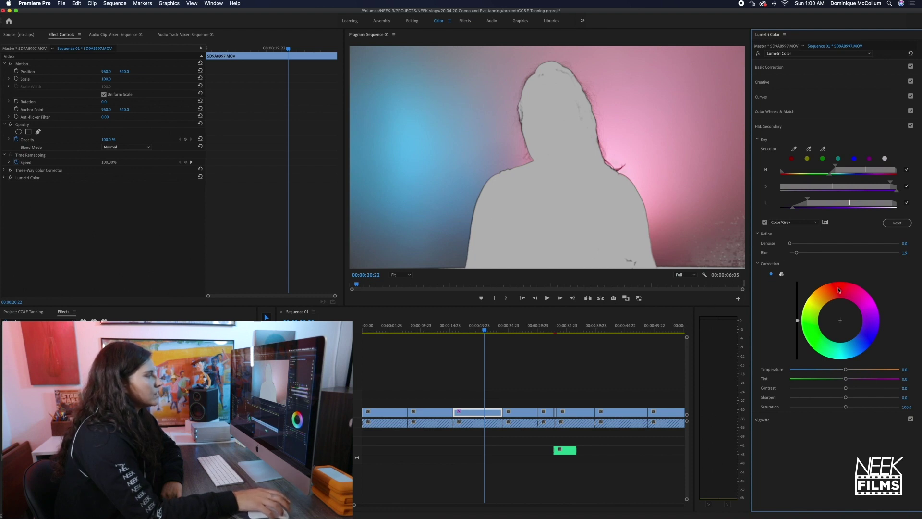
Step: Raise the background key's lower luminance limit and turn off the Color/Gray mask preview
click(813, 203)
drag(816, 203, 828, 204)
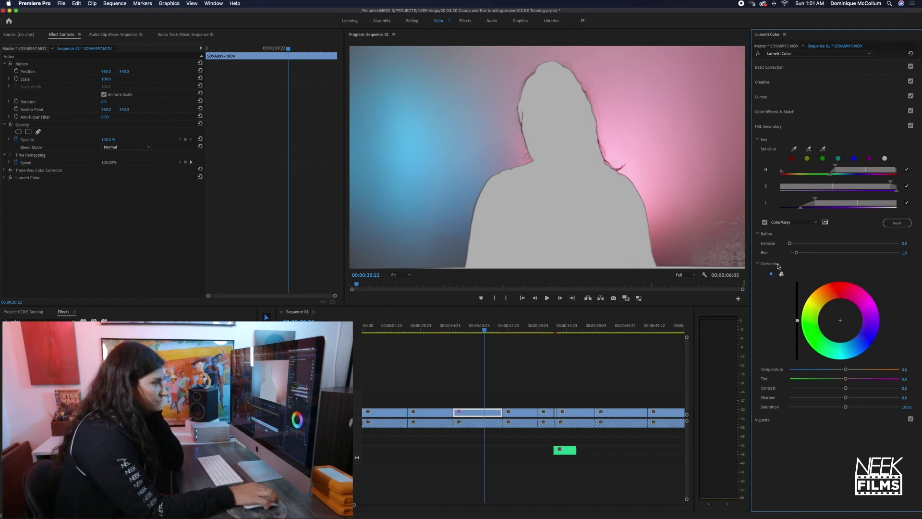
click(764, 223)
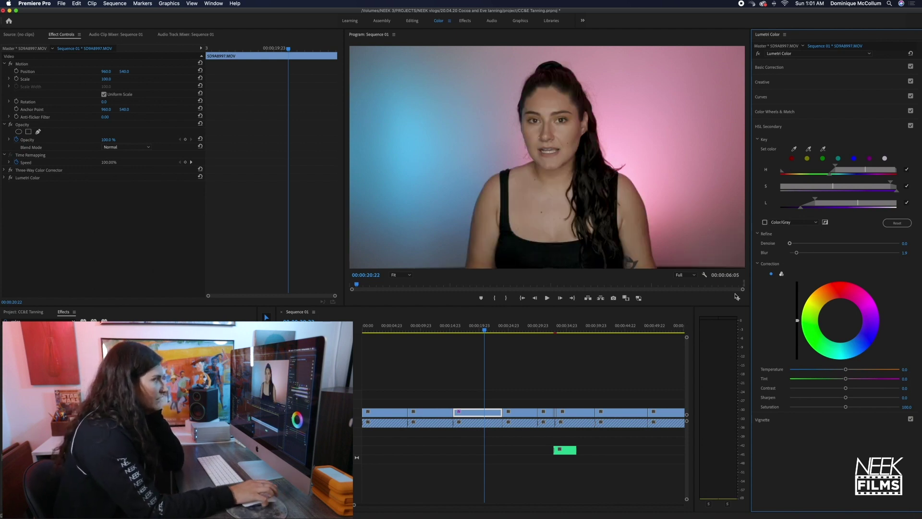
Step: Switch the HSL Secondary correction to the three-way wheels and raise its saturation to 200
click(782, 274)
drag(874, 408, 904, 409)
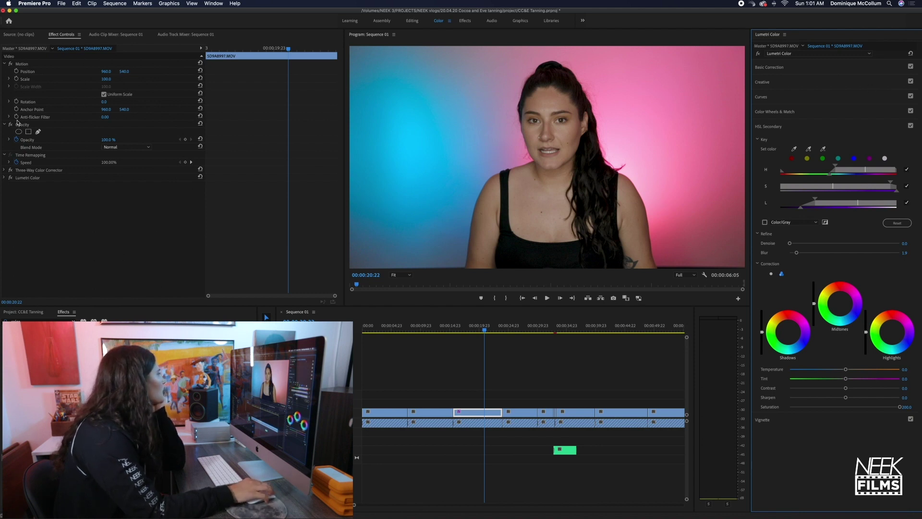
Step: Set the Three-Way Color Corrector's midtone input level to 1.1 and scrub the sequence to check the brightness
click(5, 171)
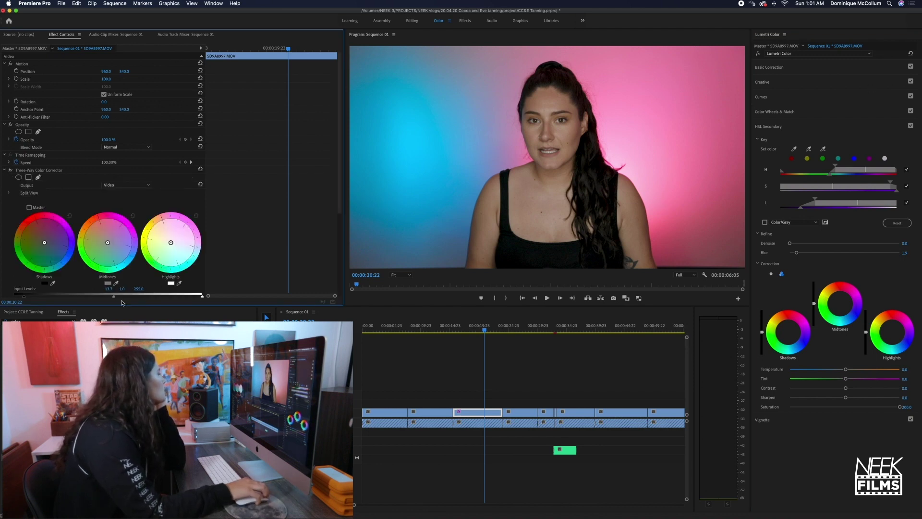
drag(117, 297, 116, 297)
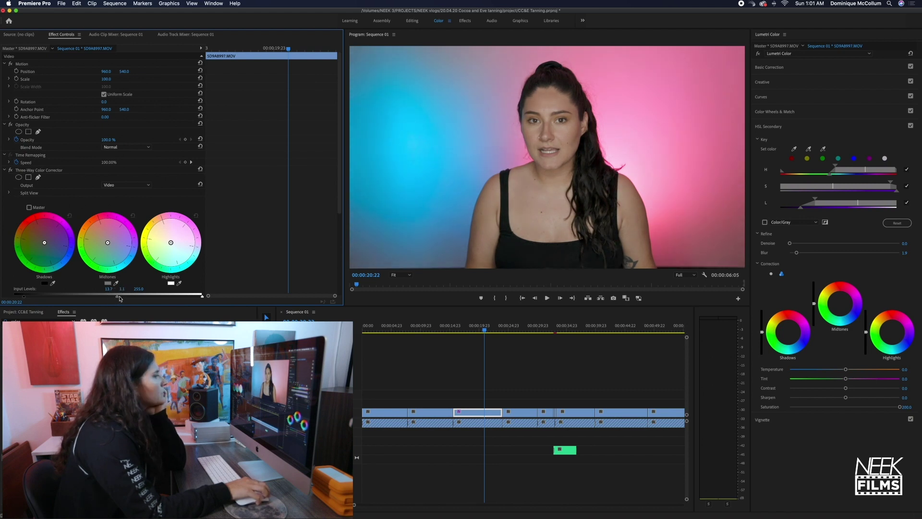
key(Home)
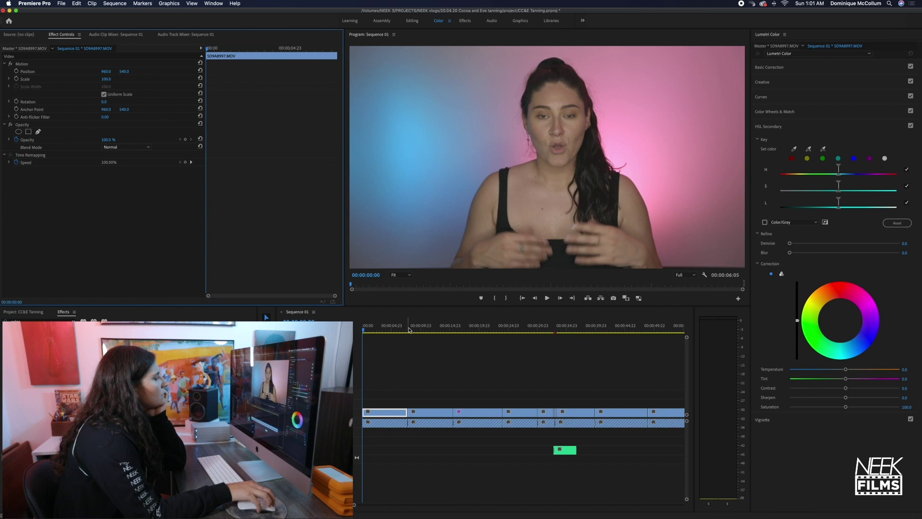
drag(408, 335, 496, 339)
scroll(1, 124, down, 5)
scroll(1, 123, up, 2)
scroll(1, 123, up, 2)
click(4, 124)
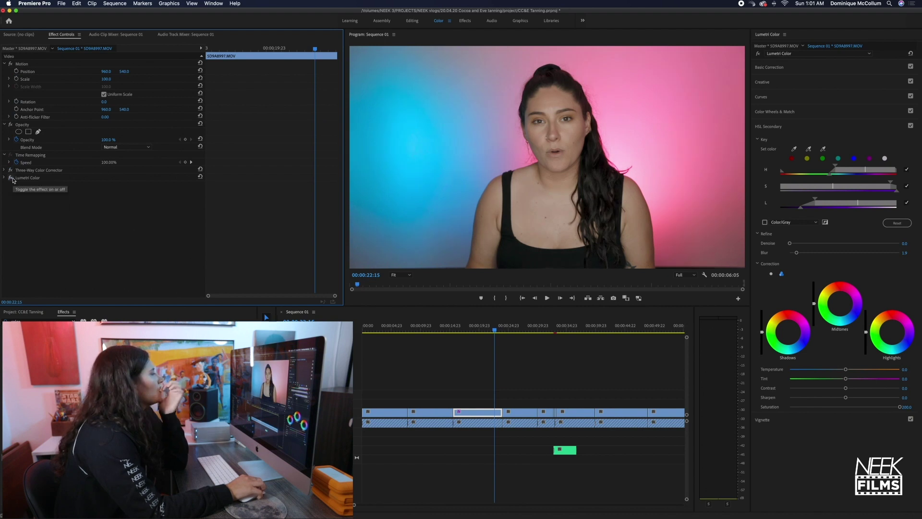
Step: Compare the third clip with Lumetri Color off and on, and play the graded clip near its start
click(12, 178)
click(11, 178)
click(12, 178)
click(11, 178)
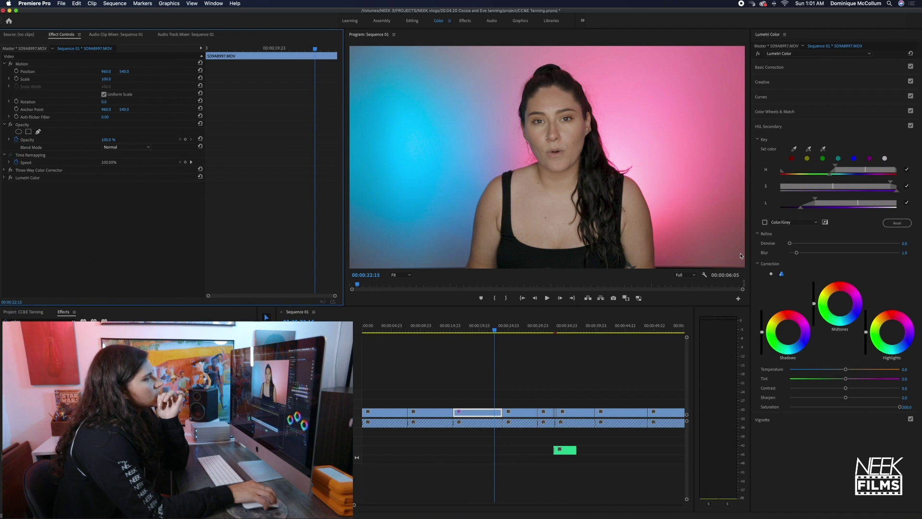
click(471, 330)
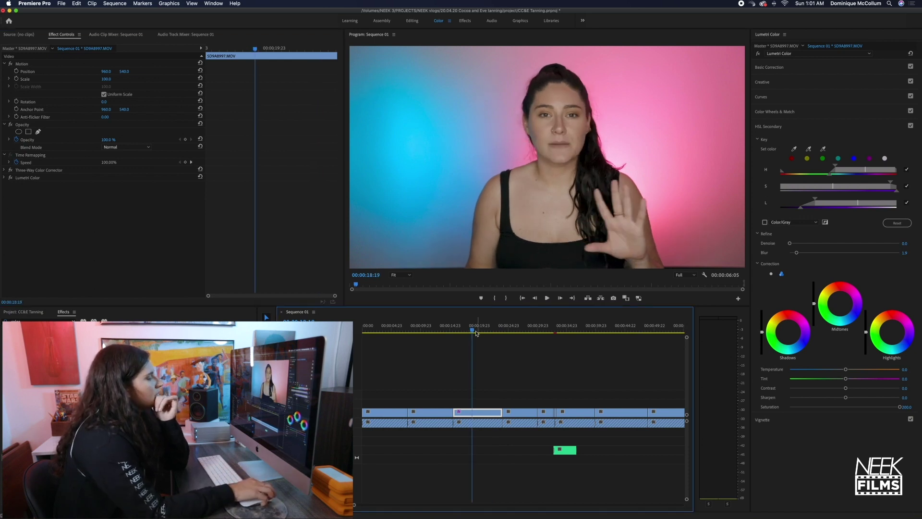
click(460, 330)
key(space)
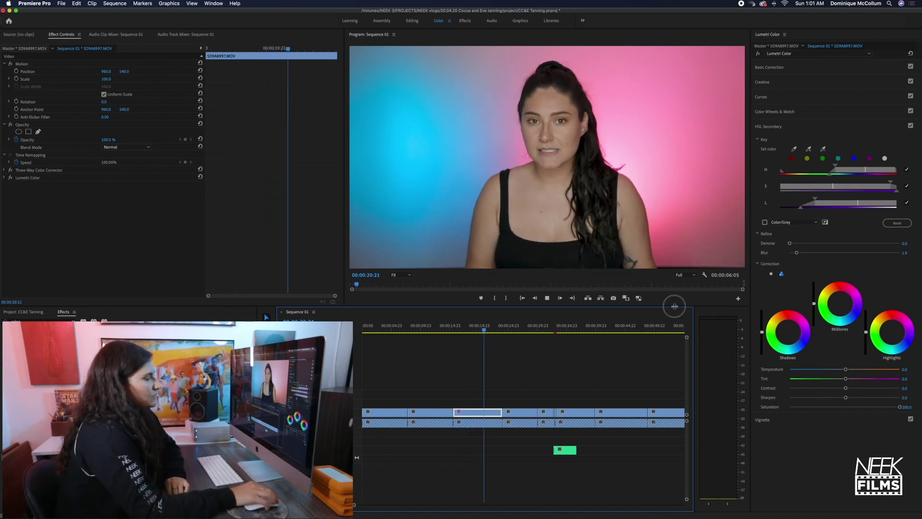
Step: Enlarge the program monitor by shrinking the timeline and Effect Controls, and keep the Lumetri controls wide enough to use
drag(675, 306, 677, 447)
drag(751, 397, 897, 397)
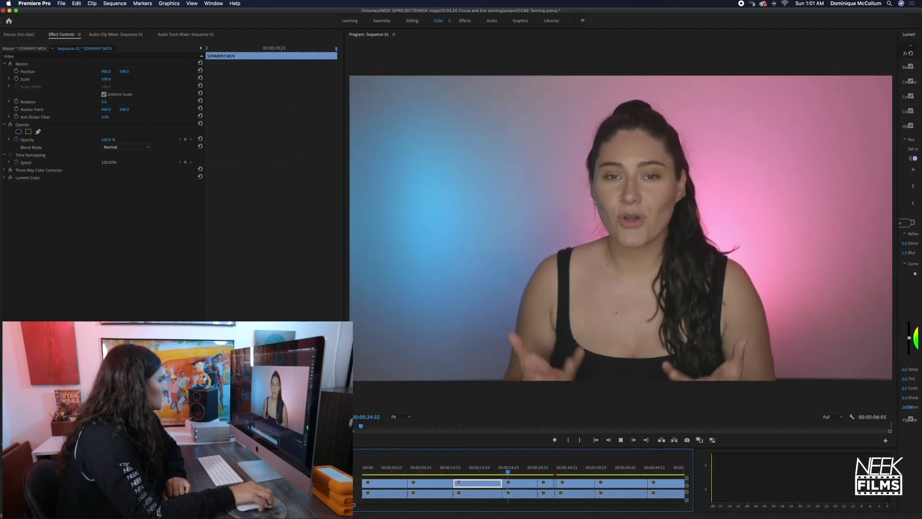
drag(345, 360, 67, 361)
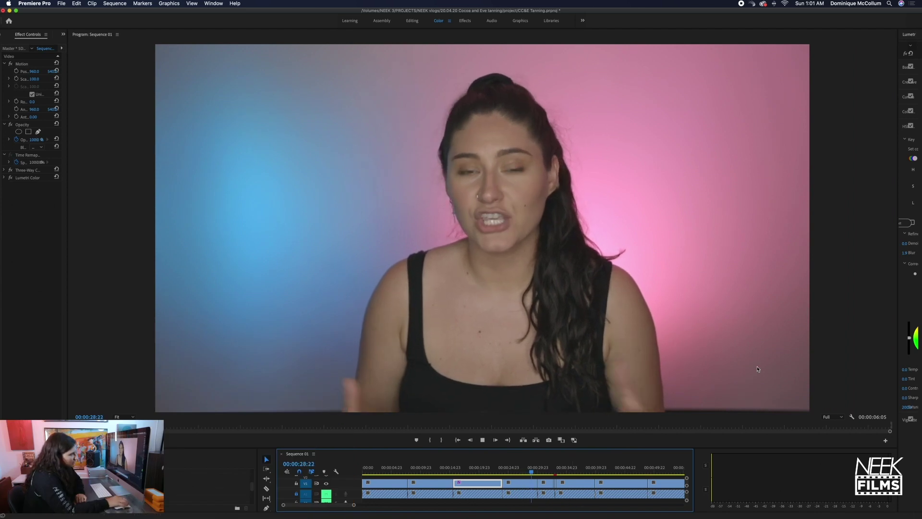
drag(897, 356, 763, 340)
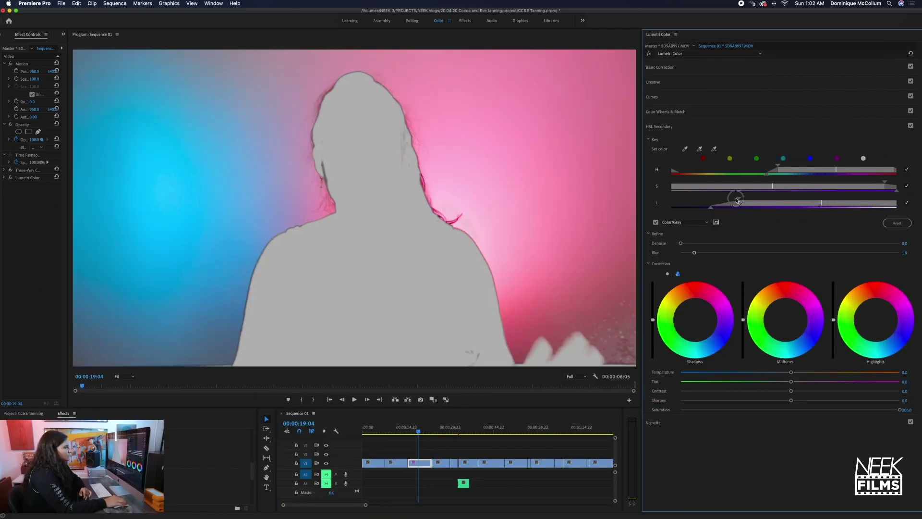
Step: Readjust the key's hue, saturation and luminance limits with the mask shown, then hide the mask and play the clip
drag(701, 202, 858, 191)
click(656, 222)
key(space)
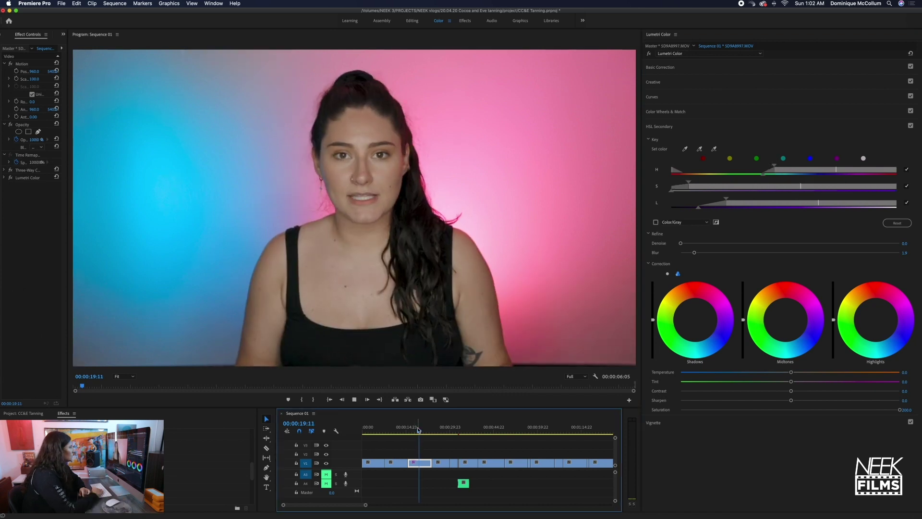
Step: Compare the frame at 00:00:19:19 with HSL Secondary off and on
click(911, 126)
click(911, 126)
click(911, 126)
click(910, 126)
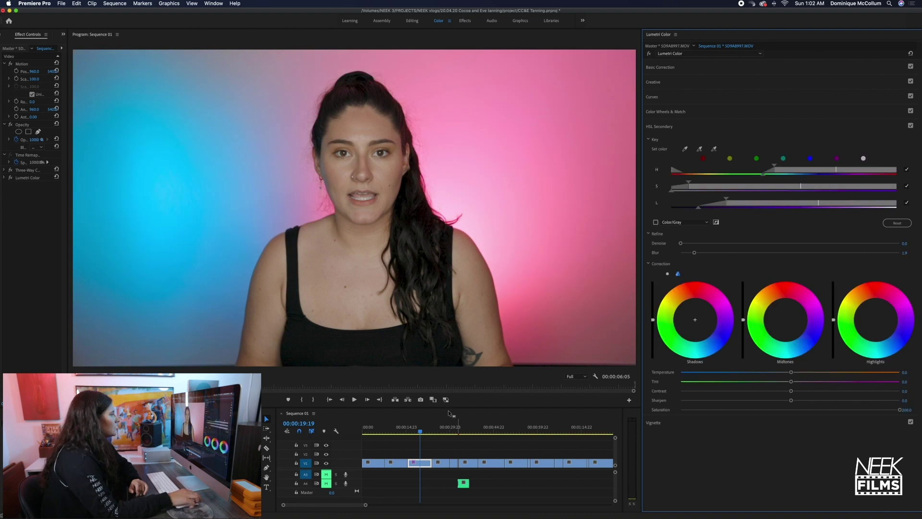
Step: Play the clip from 00:00:20:15 and compare the frame at 00:00:22:11 with HSL Secondary off and on
click(431, 428)
drag(431, 430, 423, 431)
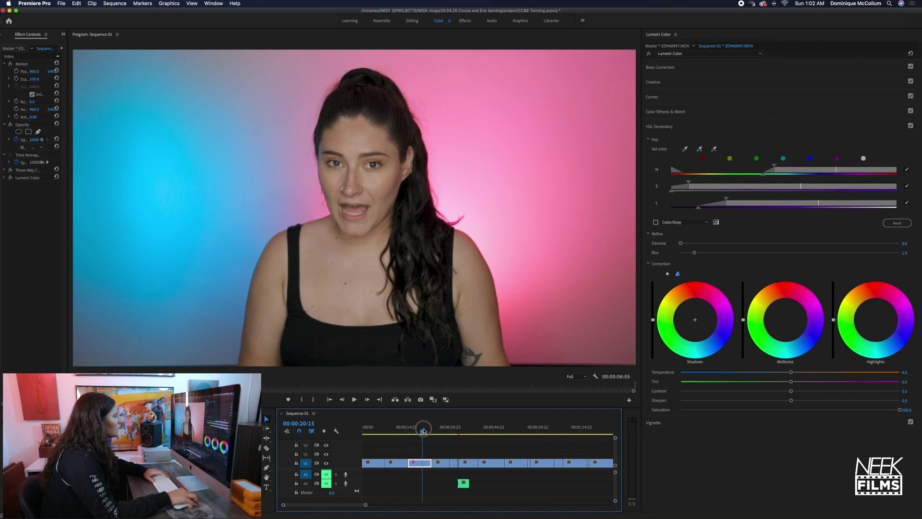
key(space)
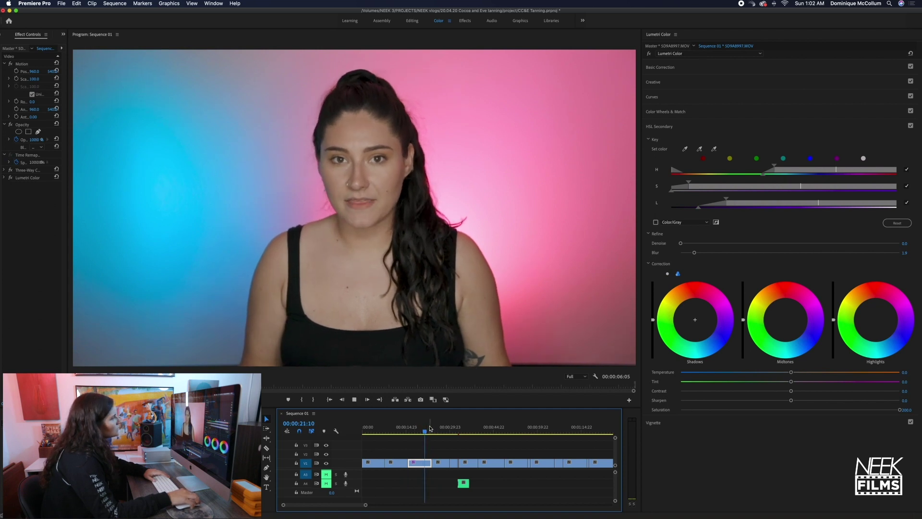
key(space)
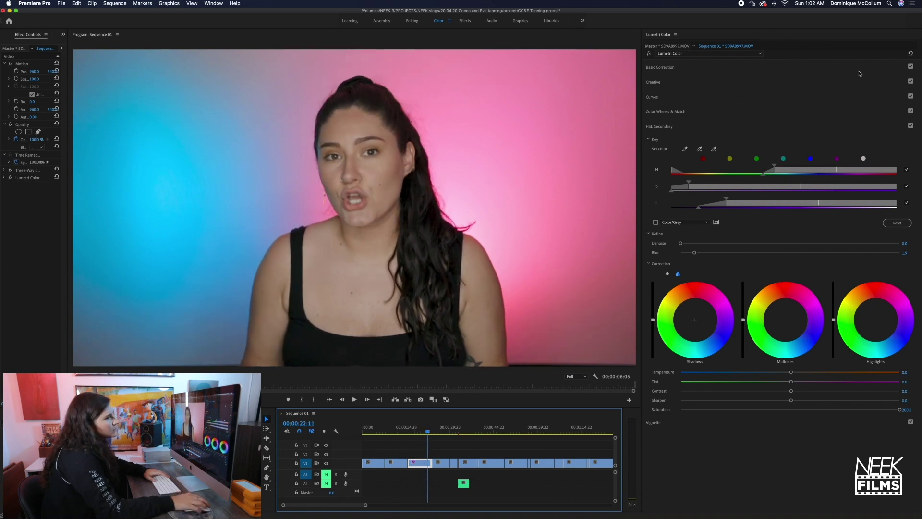
click(910, 126)
click(910, 126)
click(910, 126)
click(911, 126)
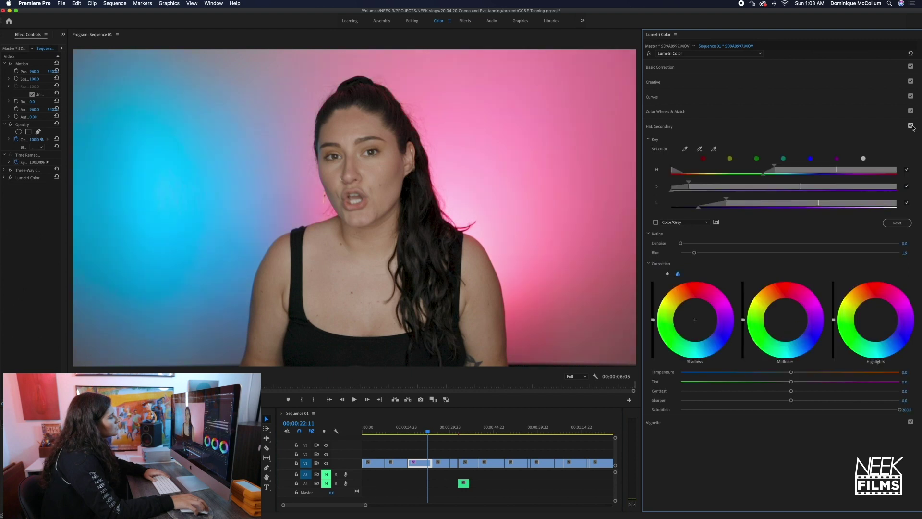
Step: Refine the key's hue, saturation and luminance limits, and set Denoise to 67.7 and Blur to 3.7
click(420, 427)
drag(777, 170, 780, 170)
drag(693, 252, 829, 244)
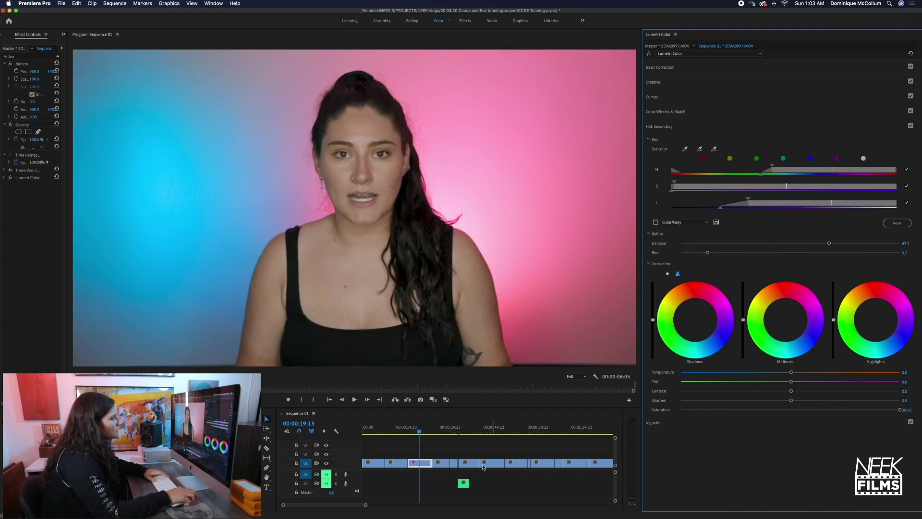
click(421, 429)
key(space)
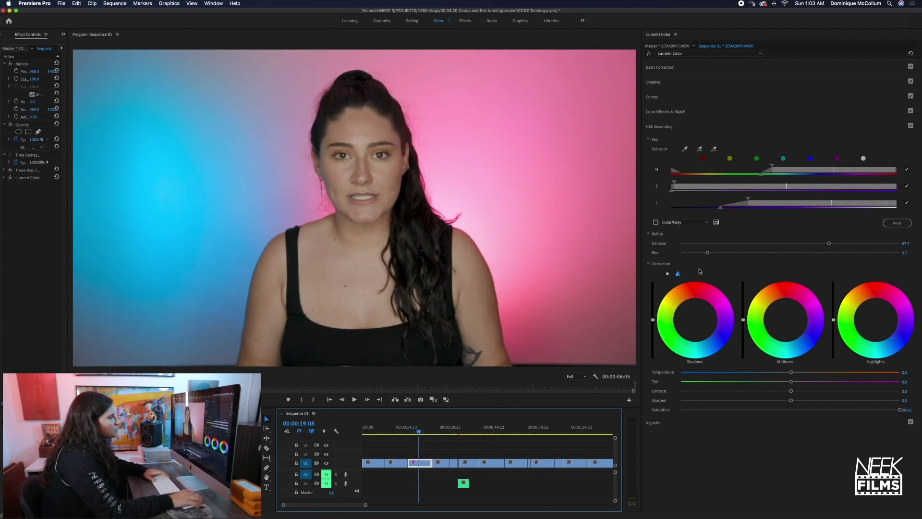
Step: Try the key's blur at 16.0 and at 0.0, playing the clip to judge the edges
drag(733, 253, 797, 255)
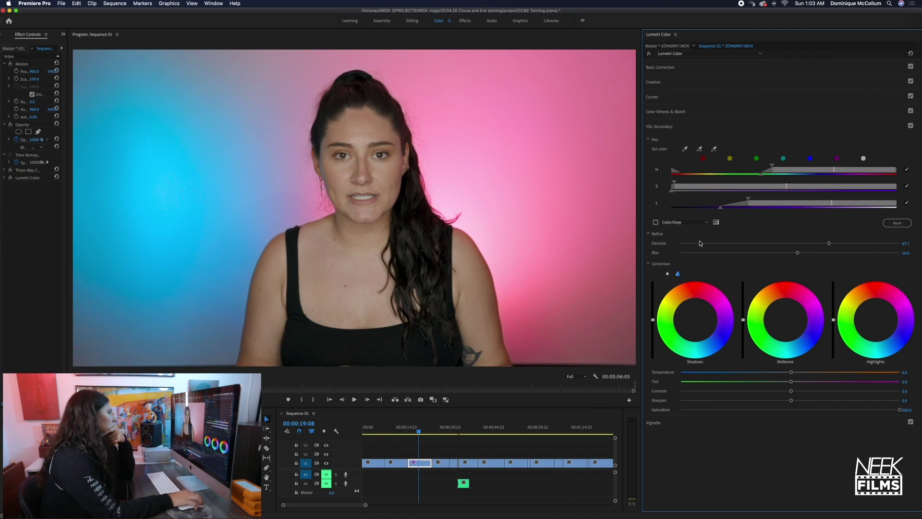
drag(727, 253, 675, 254)
key(space)
key(space)
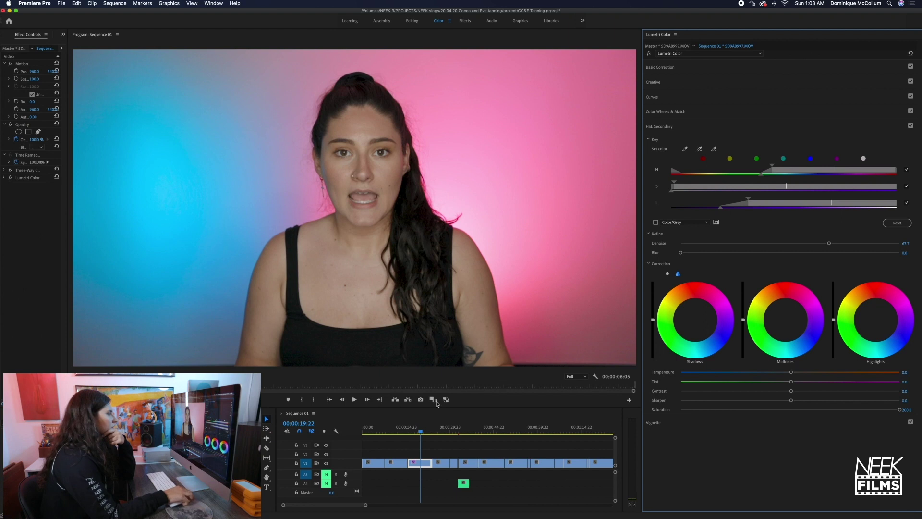
click(412, 431)
key(space)
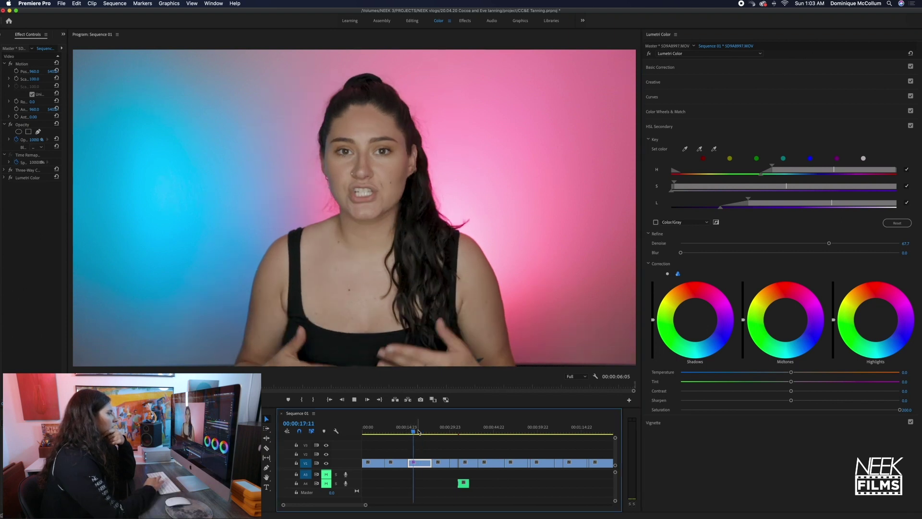
key(space)
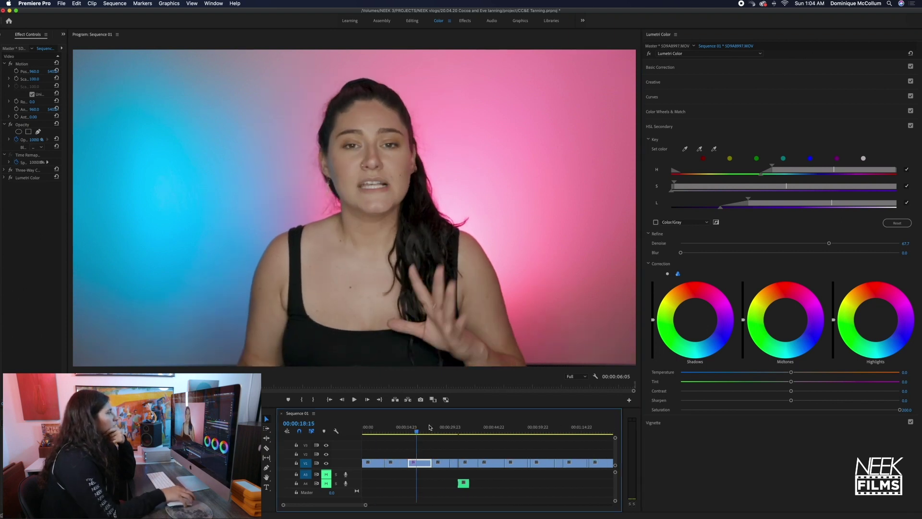
Step: Restore the key's blur to 3.7 while previewing the mask
click(693, 253)
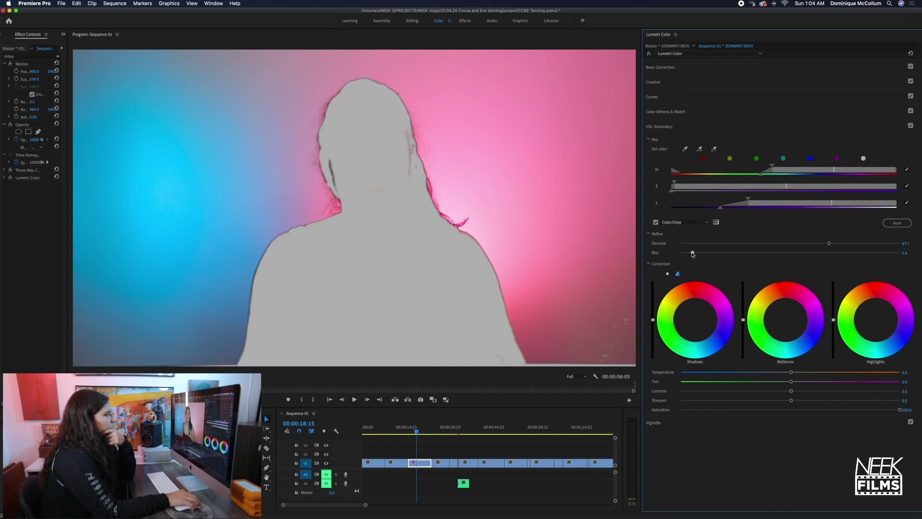
drag(698, 254, 707, 253)
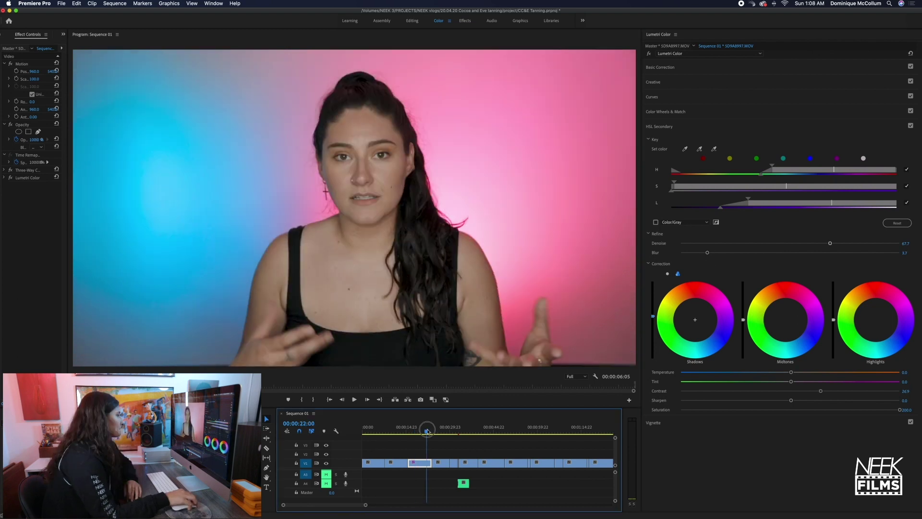
Step: Move the Three-Way Color Corrector from the sequence clip to its master clip and widen the Effect Controls
click(413, 428)
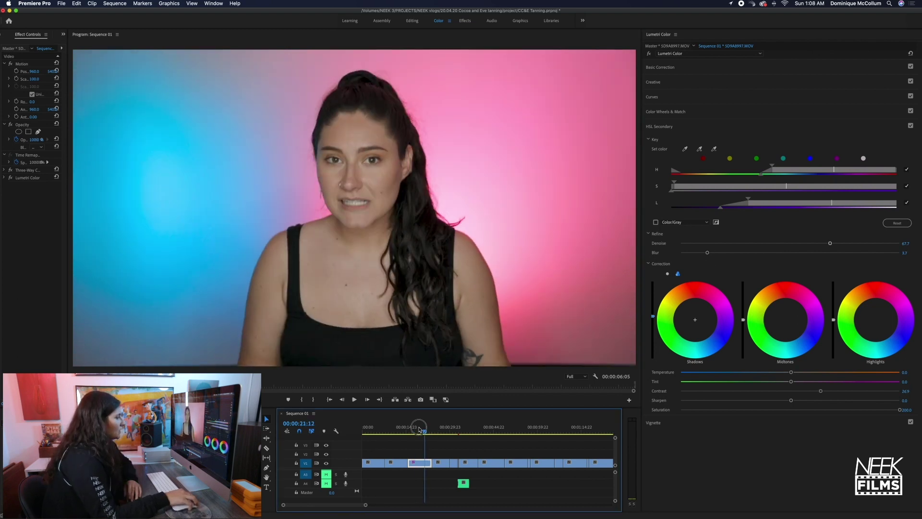
click(21, 171)
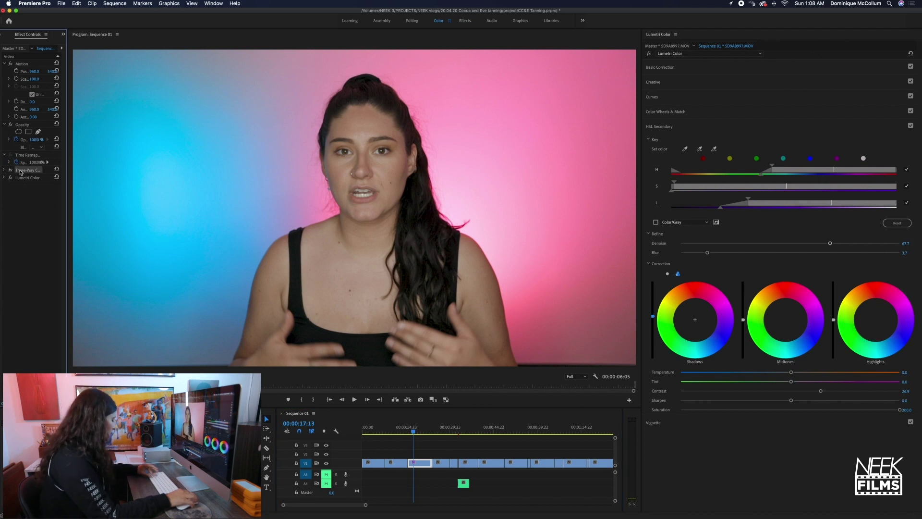
key(Delete)
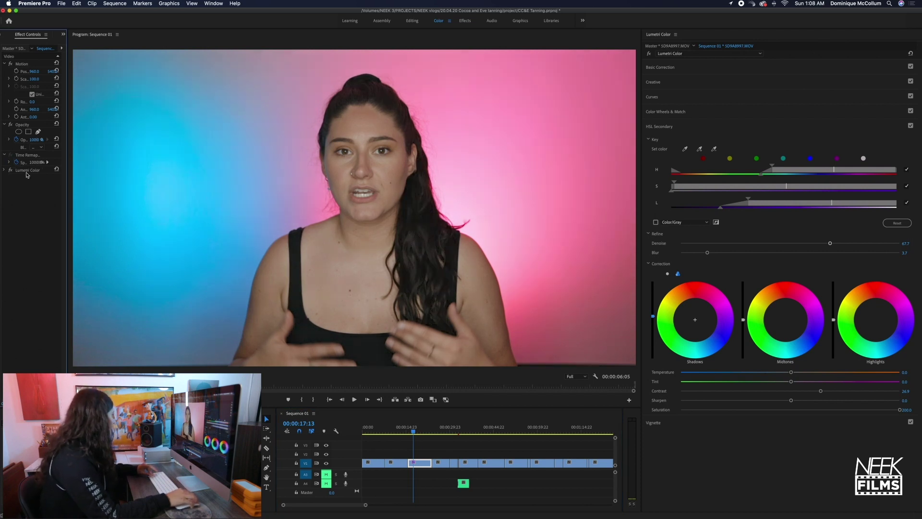
click(12, 49)
drag(68, 65, 147, 78)
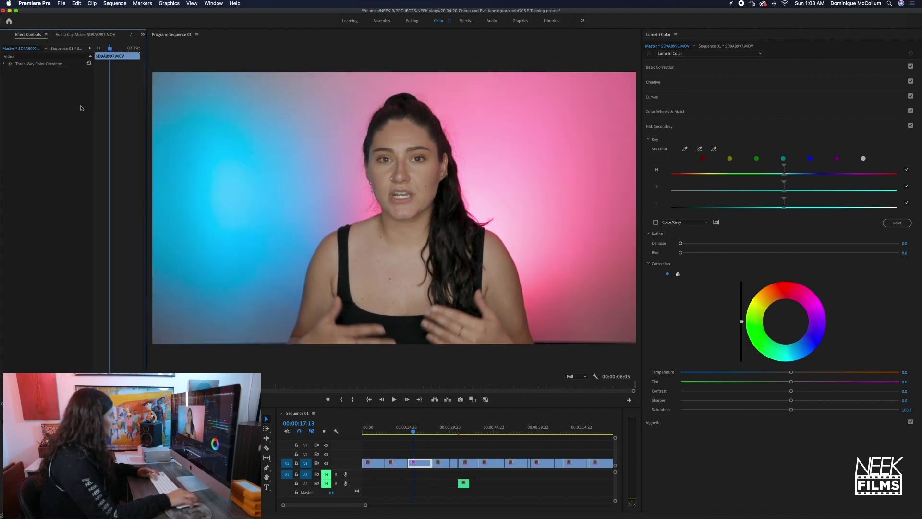
Step: Move the Lumetri Color effect from the sequence clip to its master clip
click(62, 48)
click(26, 171)
key(Delete)
click(16, 49)
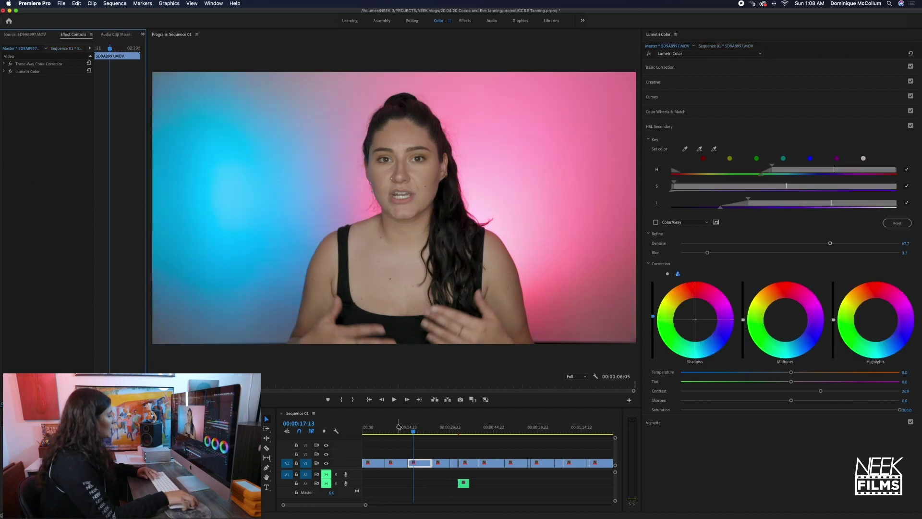
Step: Play the following clip from 00:00:24:17 to check the master grade on it
click(450, 428)
click(436, 433)
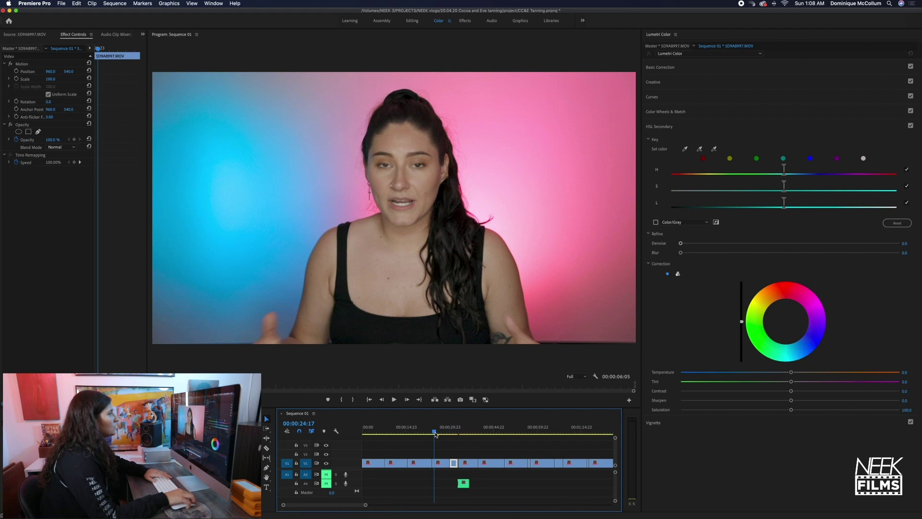
key(space)
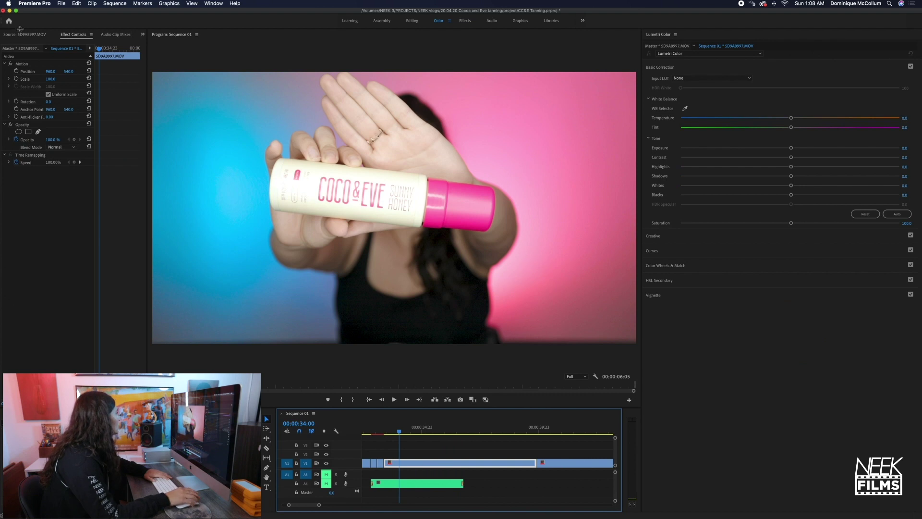
Step: Inspect the bottle clip's master-level Lumetri Color effect and return to the clip's sequence-level controls
click(24, 50)
click(27, 72)
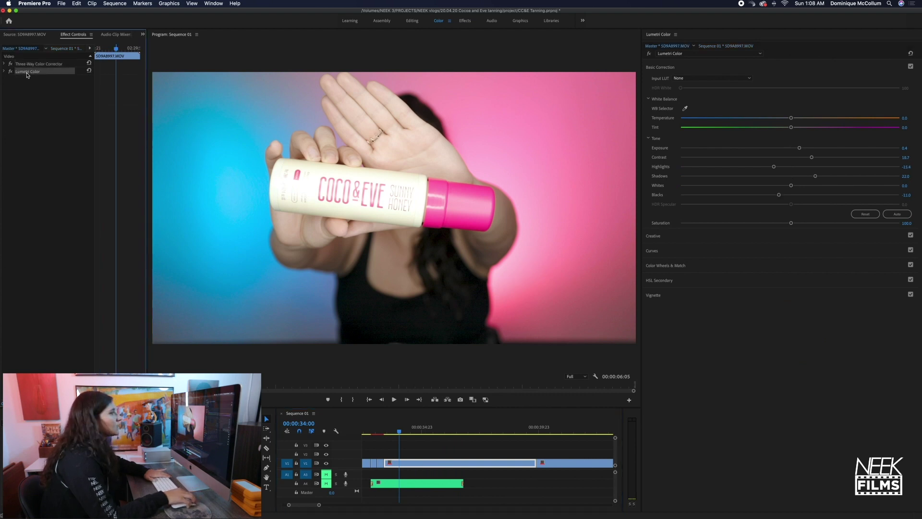
click(448, 448)
click(448, 448)
click(449, 462)
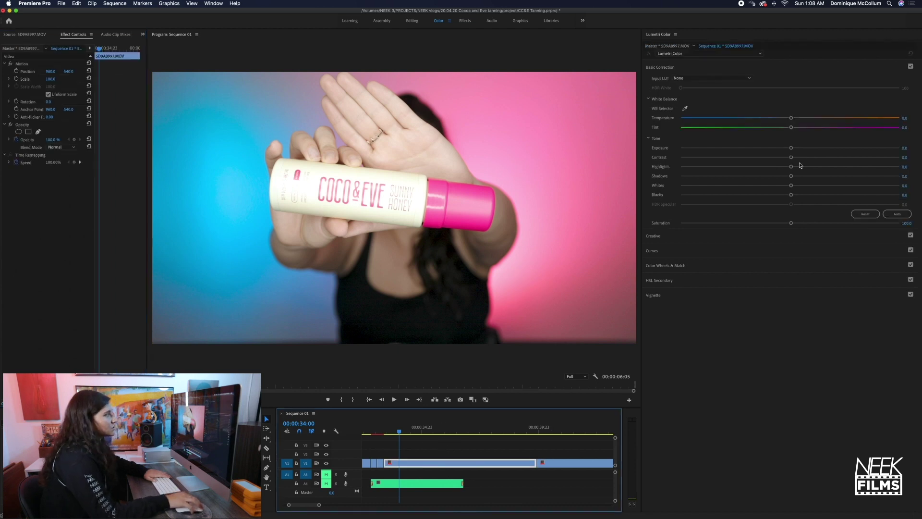
Step: Lower the bottle clip's sequence-level exposure to -0.3 and highlights to -7.1 in Lumetri Color's Basic Correction
click(788, 148)
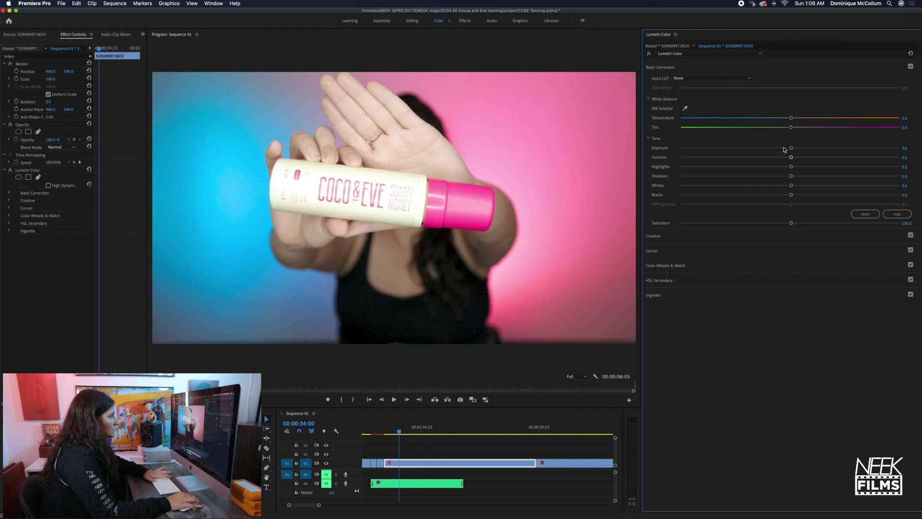
click(784, 149)
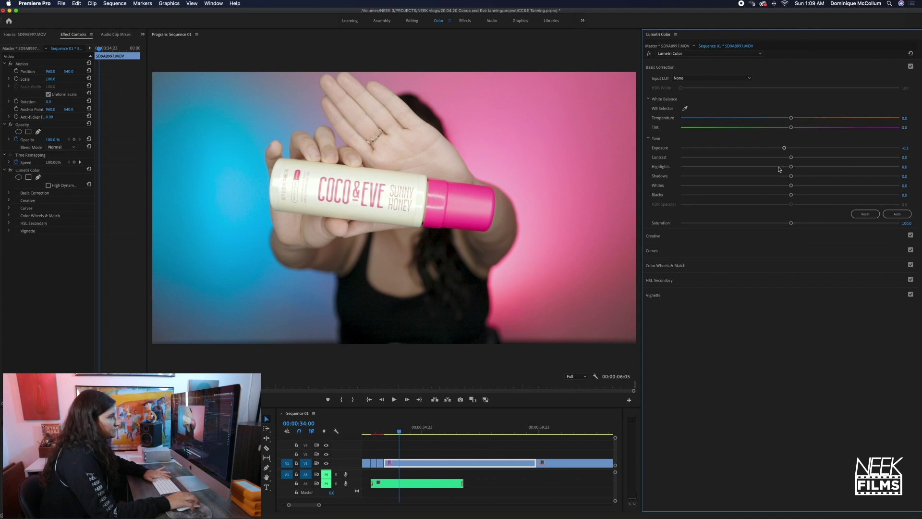
mouse_move(779, 168)
mouse_down()
mouse_move(767, 169)
mouse_move(792, 170)
mouse_move(779, 169)
mouse_up()
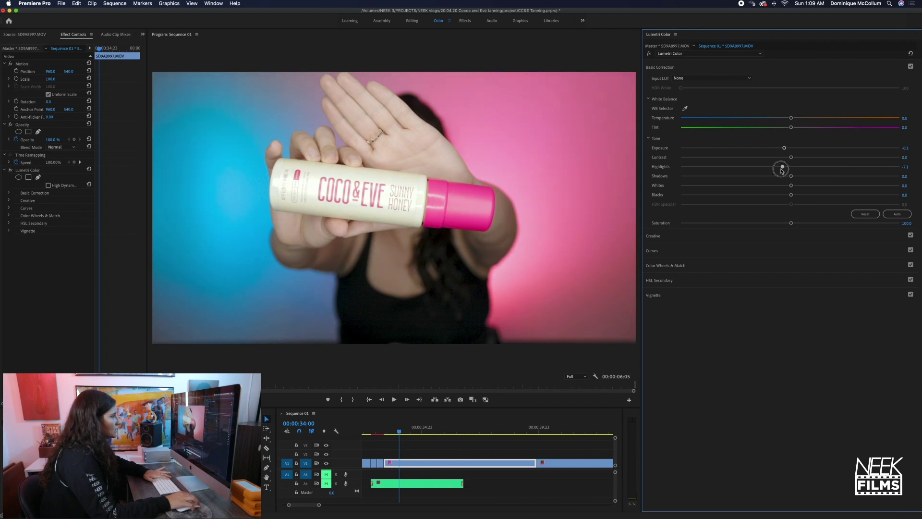
Step: Set exposure to 1.0 and highlights to about -23 in Basic Correction for the leg shot at 00:13:53:20
key(backslash)
drag(464, 427, 560, 438)
key(minus)
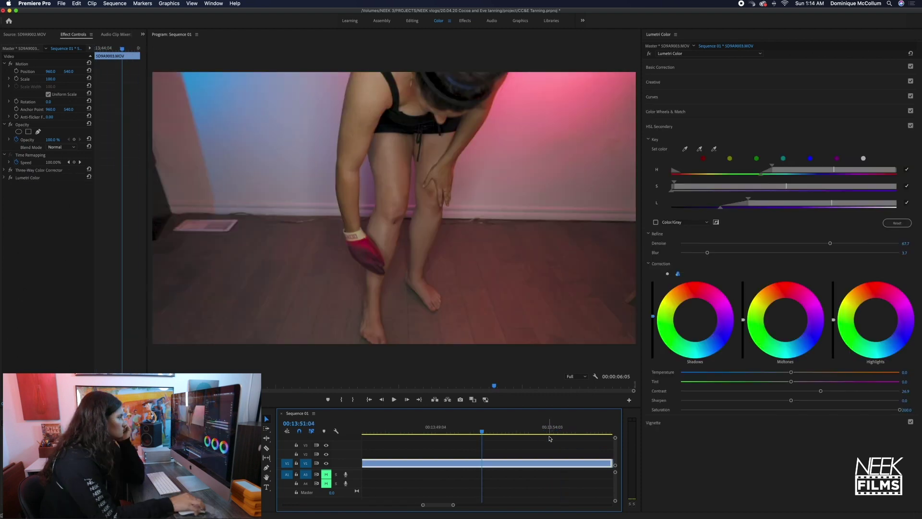
key(=)
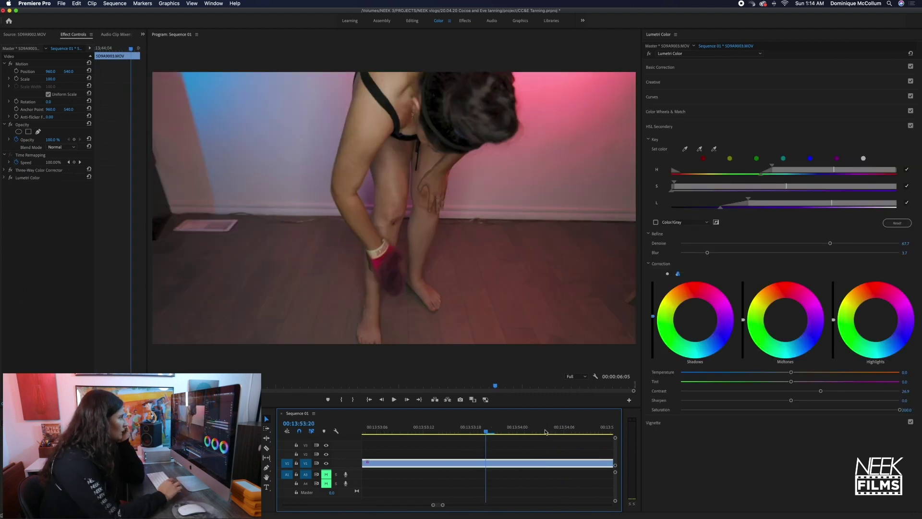
click(701, 69)
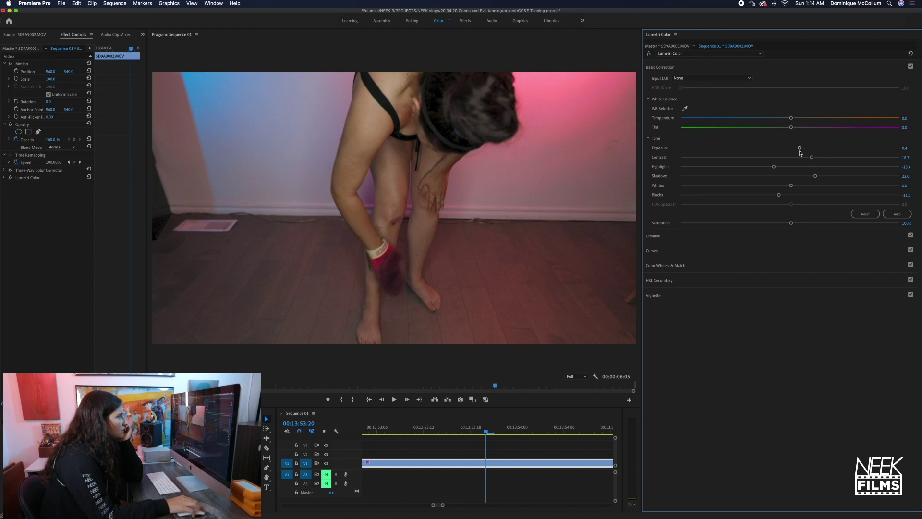
click(812, 148)
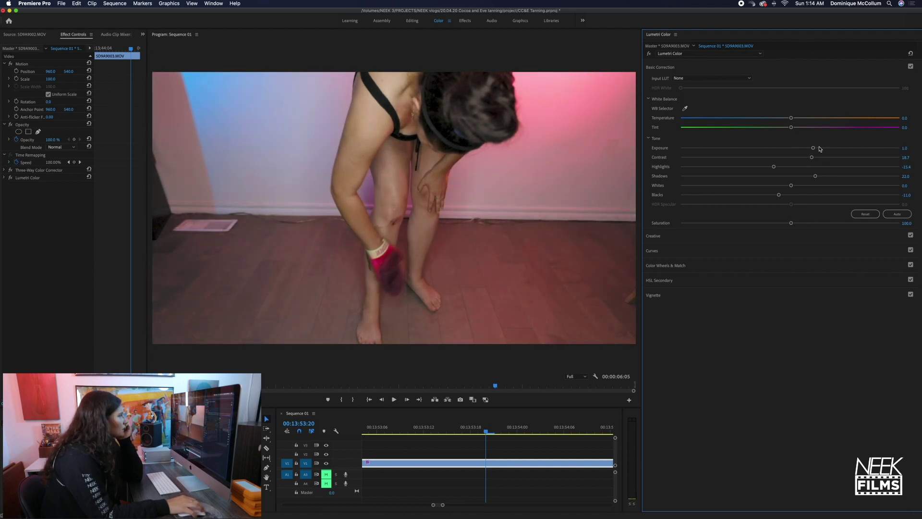
click(762, 167)
drag(760, 167, 767, 168)
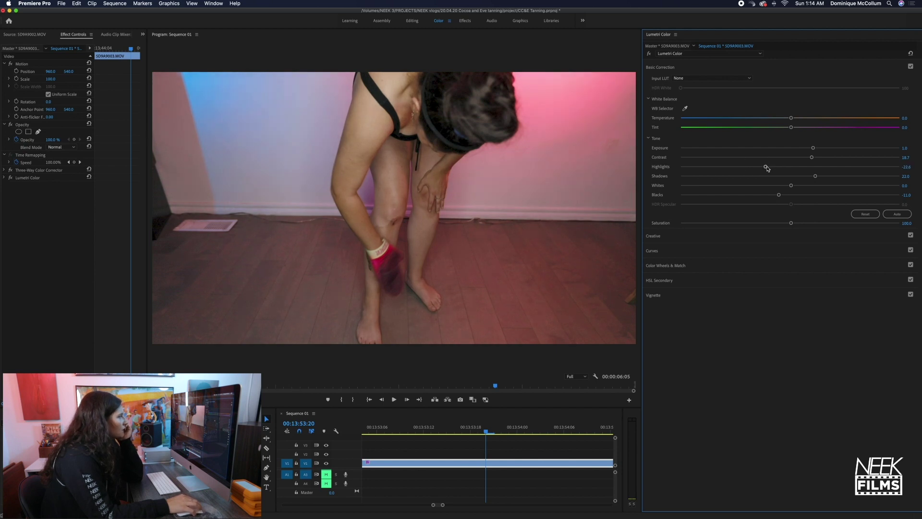
Step: Copy the Three-Way Color Corrector from the graded V2 clip's master onto the talking-head clip at 00:16:05:04
click(544, 425)
key(minus)
drag(545, 424, 424, 426)
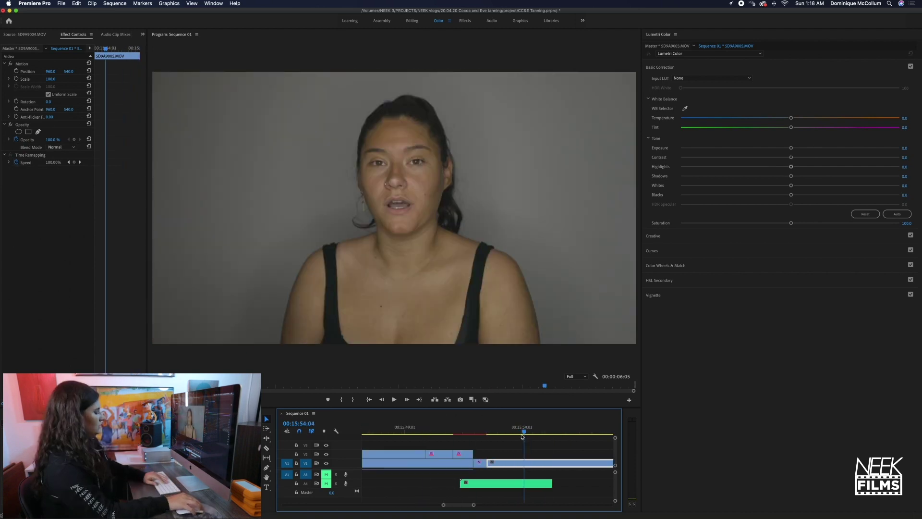
drag(540, 427, 560, 459)
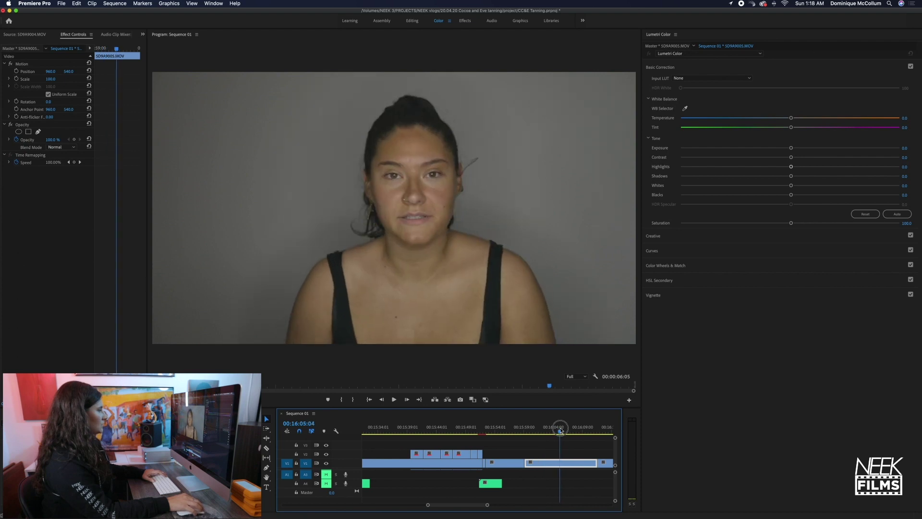
click(414, 454)
click(15, 49)
click(555, 467)
Step: Copy the Lumetri Color effect from the graded V2 clip's master onto the same talking-head clip on V1
scroll(552, 462, right, 5)
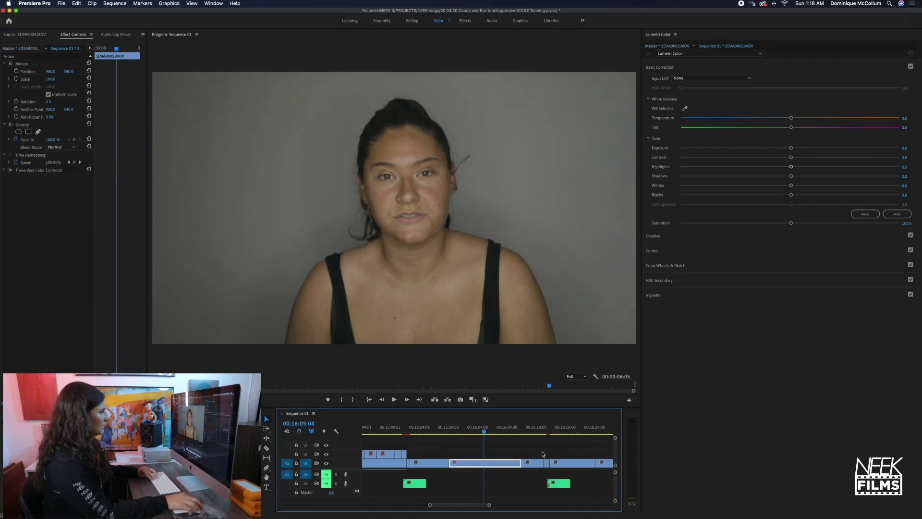
click(462, 464)
click(373, 455)
click(11, 53)
key(super+v)
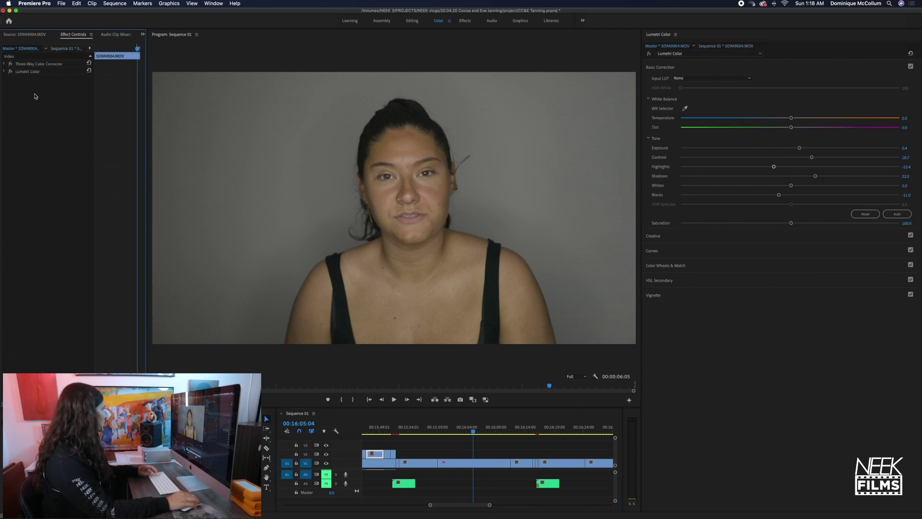
click(463, 465)
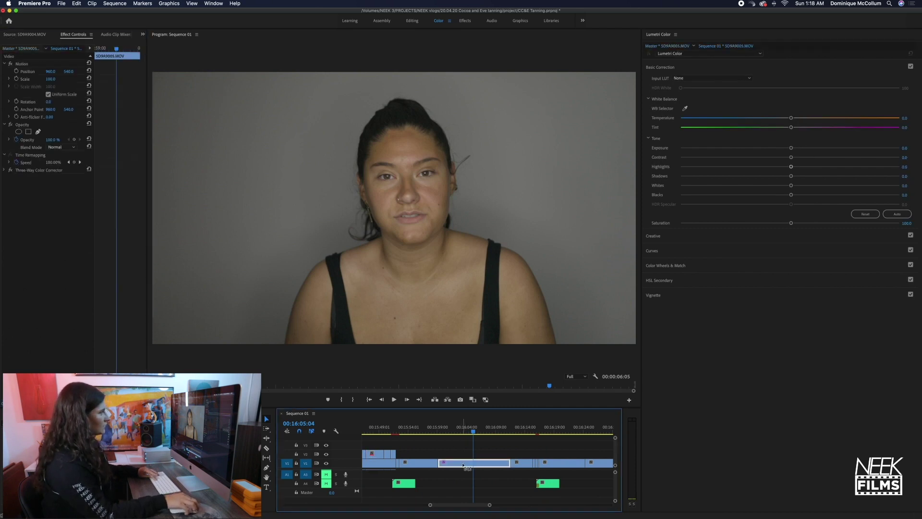
Step: Review the copied Creative, Basic Correction and HSL Secondary settings and switch HSL Secondary off and on to compare the picture
click(751, 236)
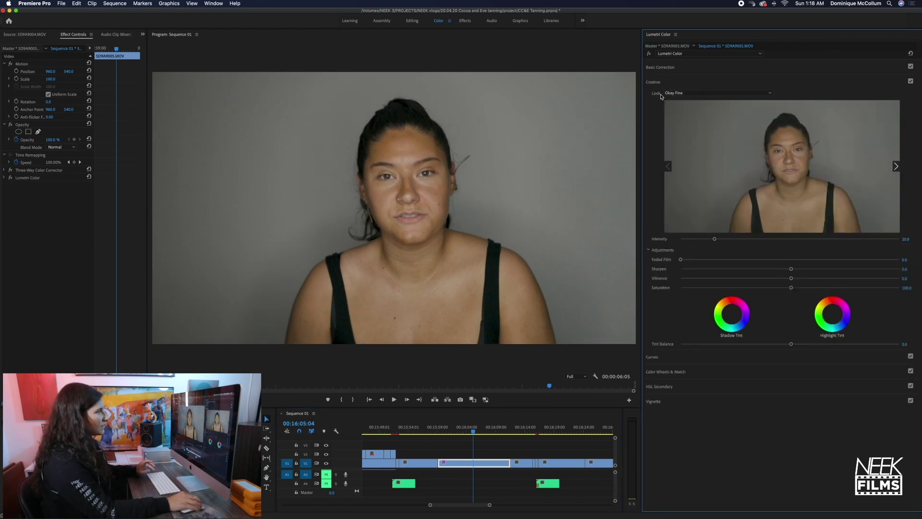
click(679, 71)
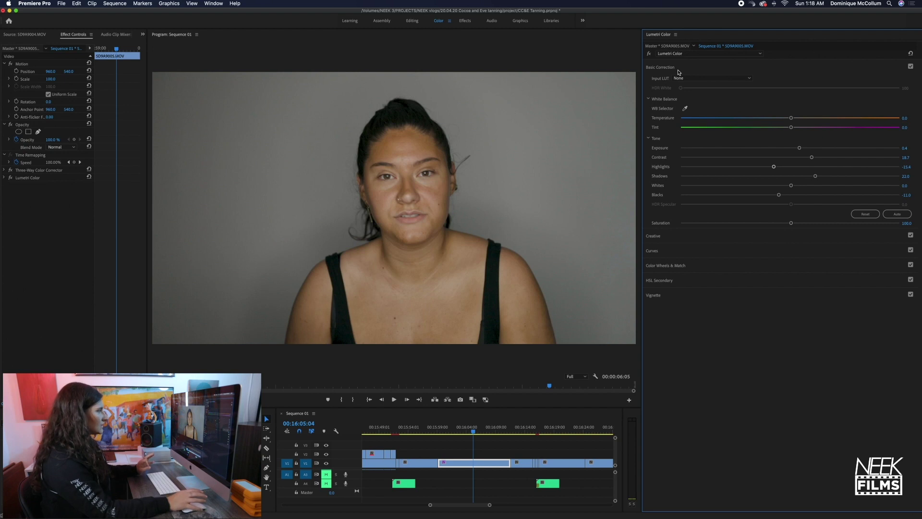
click(715, 281)
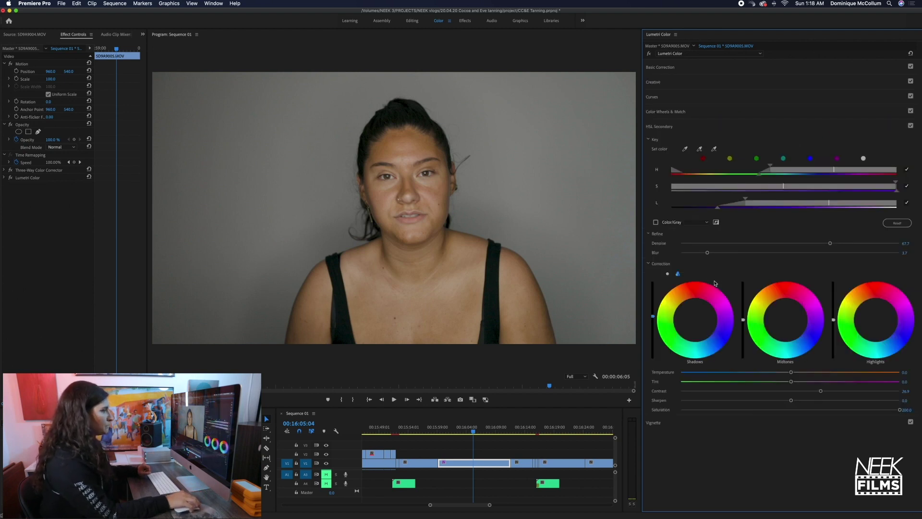
click(911, 125)
click(911, 126)
click(911, 126)
click(911, 126)
click(911, 125)
click(911, 126)
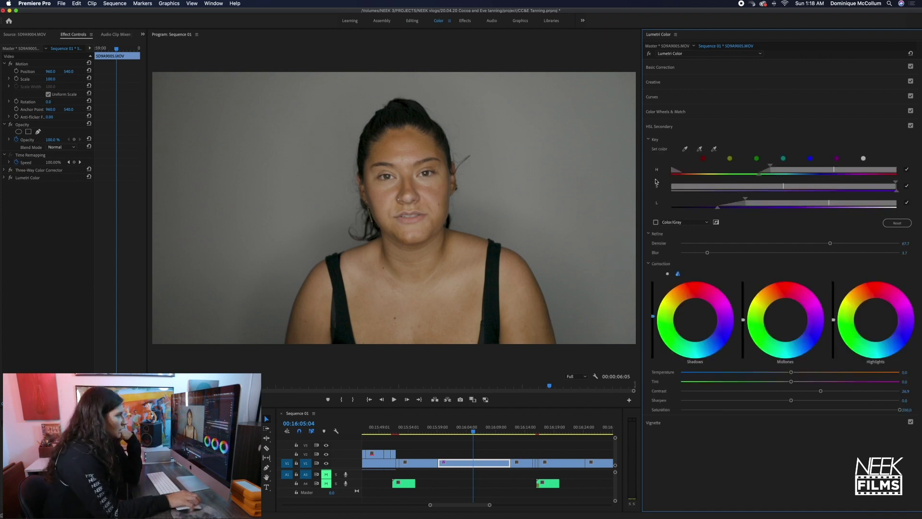
click(911, 125)
click(911, 126)
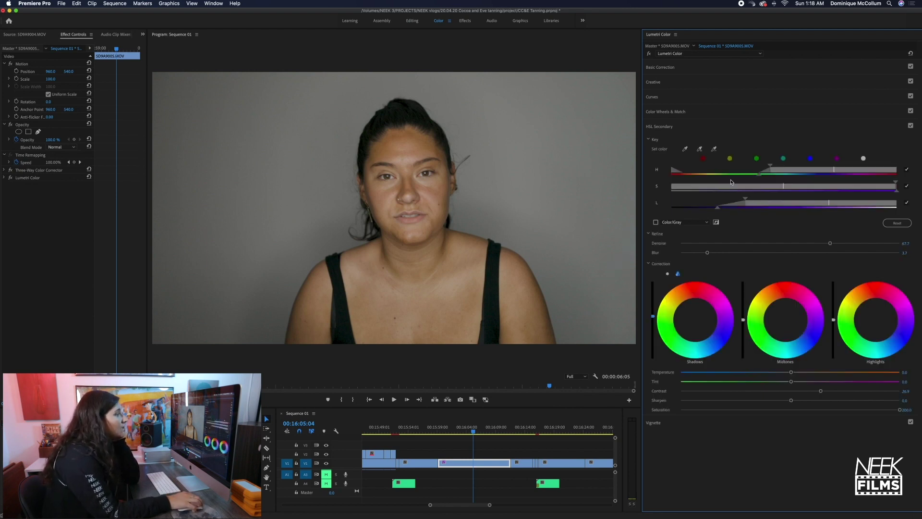
Step: Reset the HSL Secondary key and sample the grey background beside the subject as the new key colour
click(891, 224)
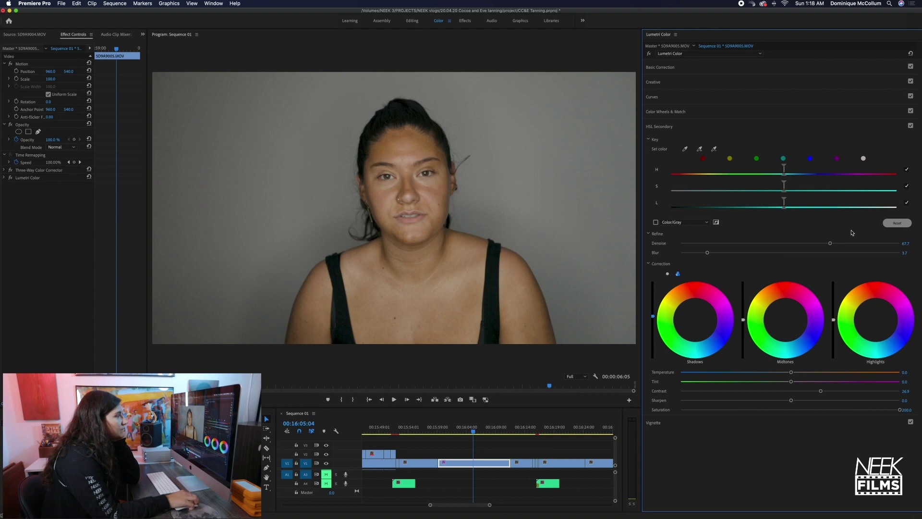
click(656, 222)
click(656, 223)
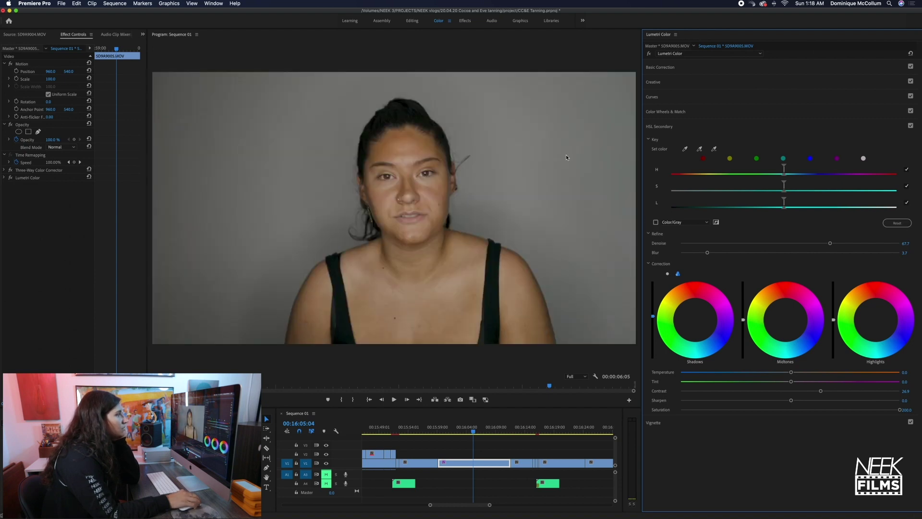
click(686, 149)
click(594, 162)
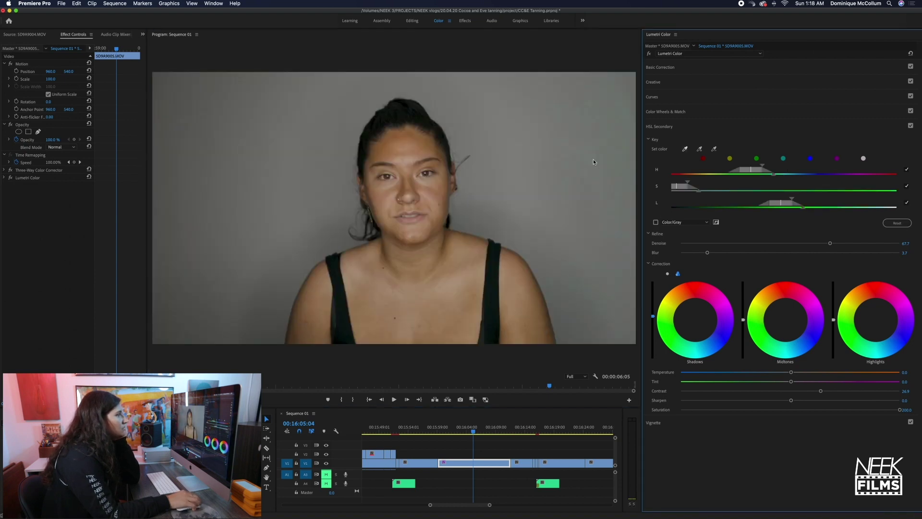
Step: Widen the key's hue, saturation and luminance ranges to isolate the whole grey background, checking against the Color/Gray mask
click(656, 223)
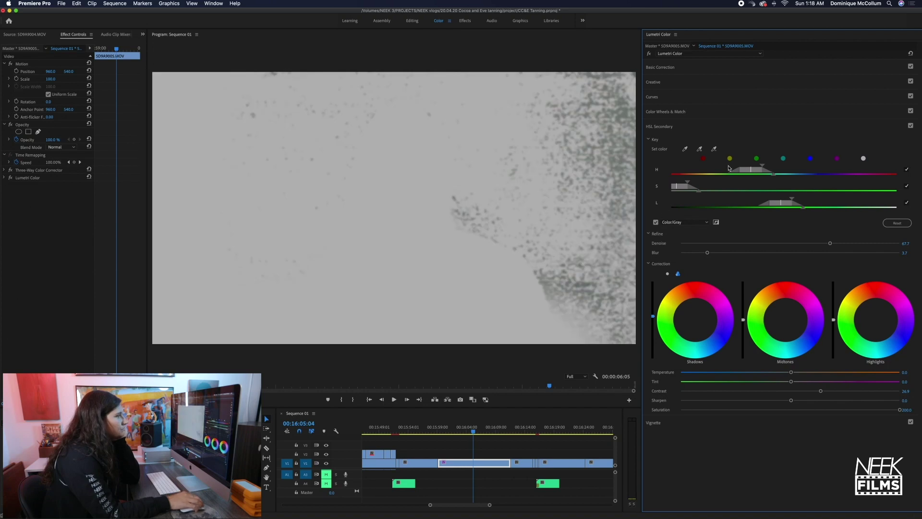
drag(759, 167, 804, 167)
drag(792, 198, 836, 201)
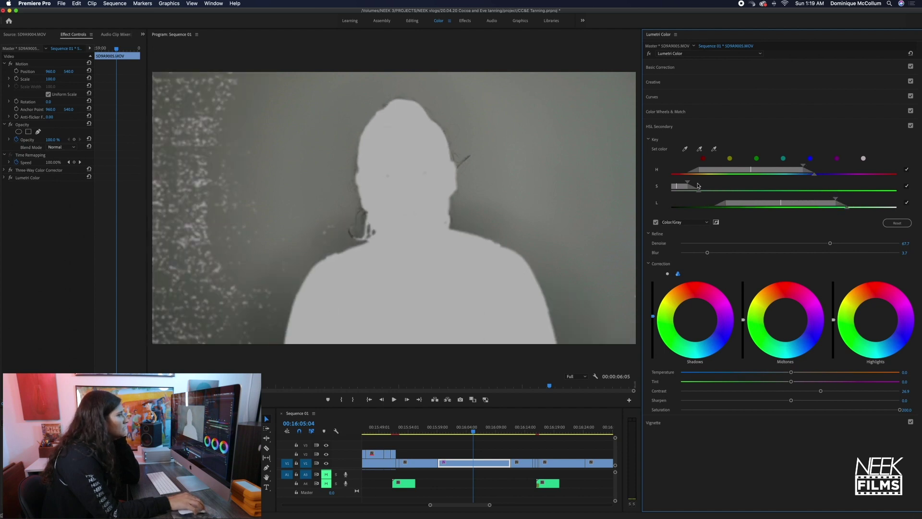
mouse_move(691, 184)
mouse_down()
mouse_move(711, 185)
mouse_move(696, 185)
mouse_up()
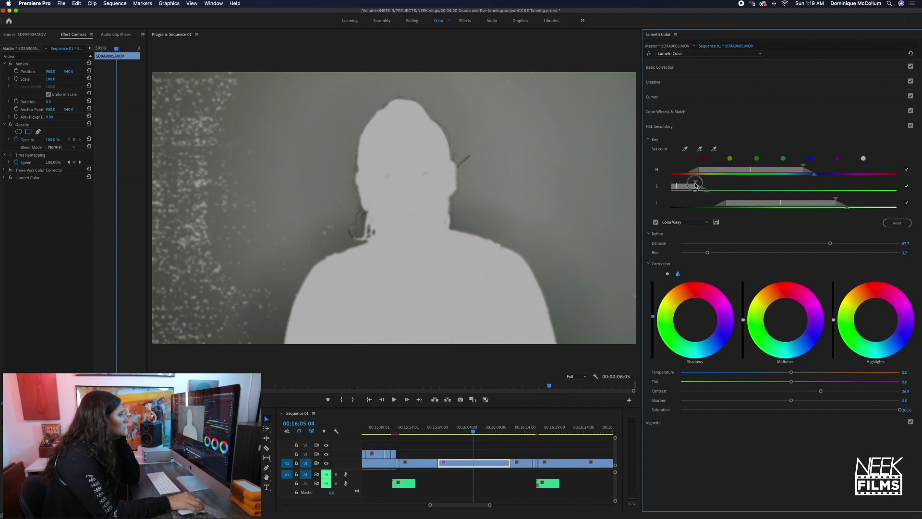
drag(792, 168, 811, 168)
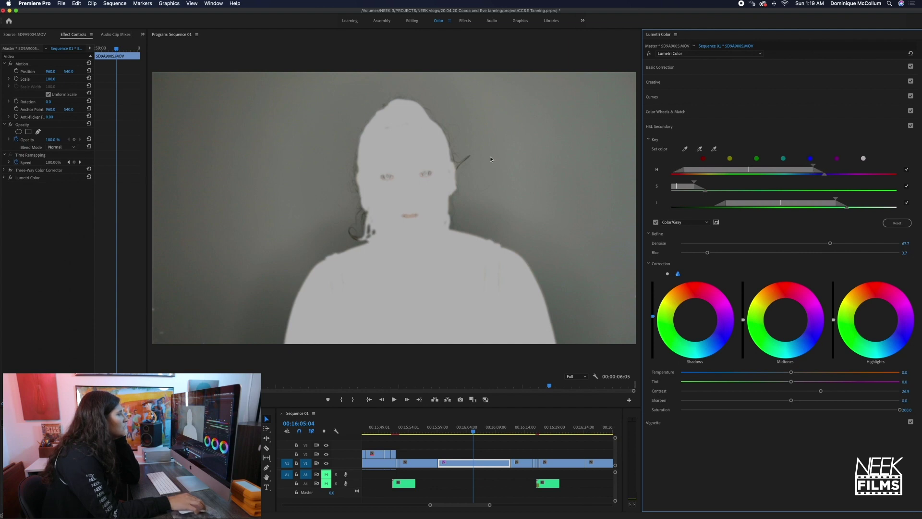
click(656, 222)
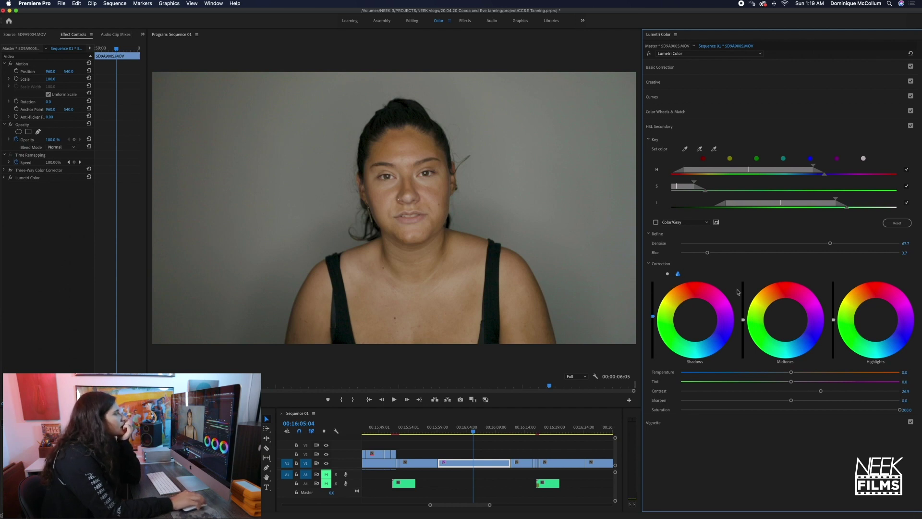
Step: Try teal, purple, pink, yellow, red and green tints on the keyed background with the HSL Secondary Shadows wheel
drag(695, 320, 700, 331)
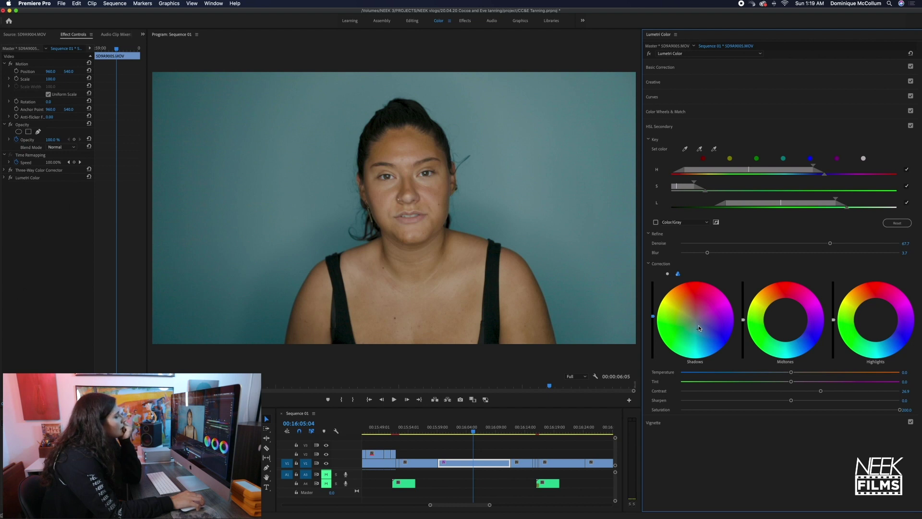
double_click(699, 328)
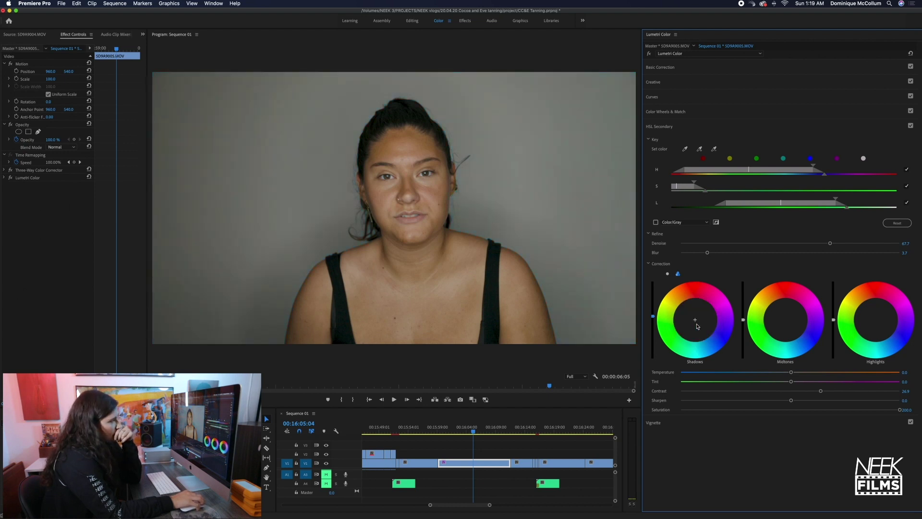
drag(698, 333, 709, 321)
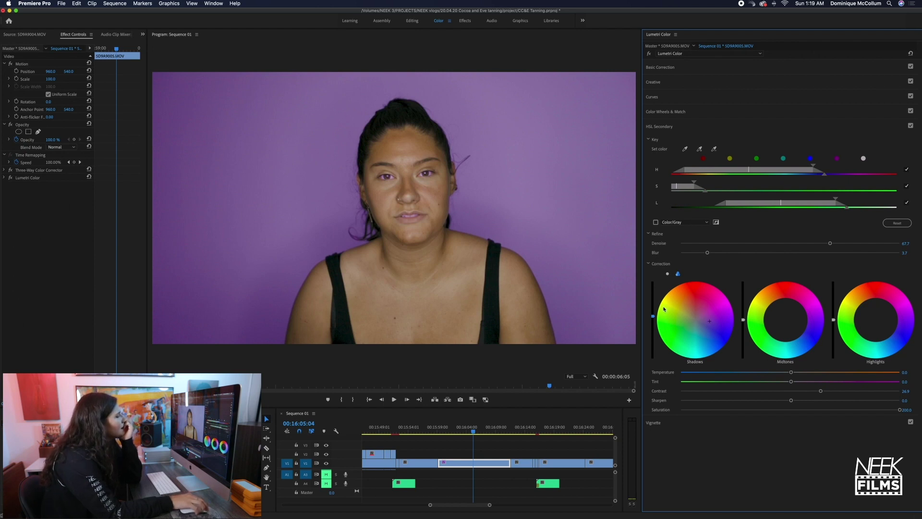
click(707, 293)
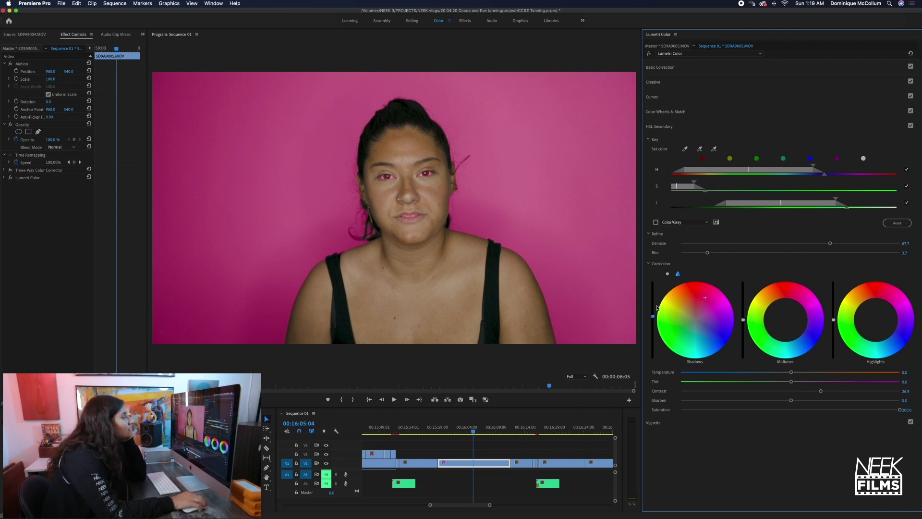
drag(657, 302, 675, 302)
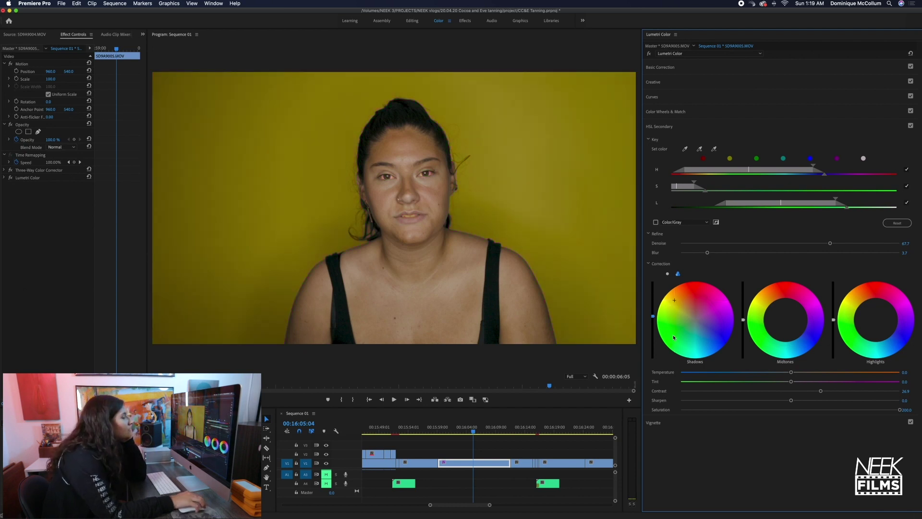
drag(695, 330, 691, 296)
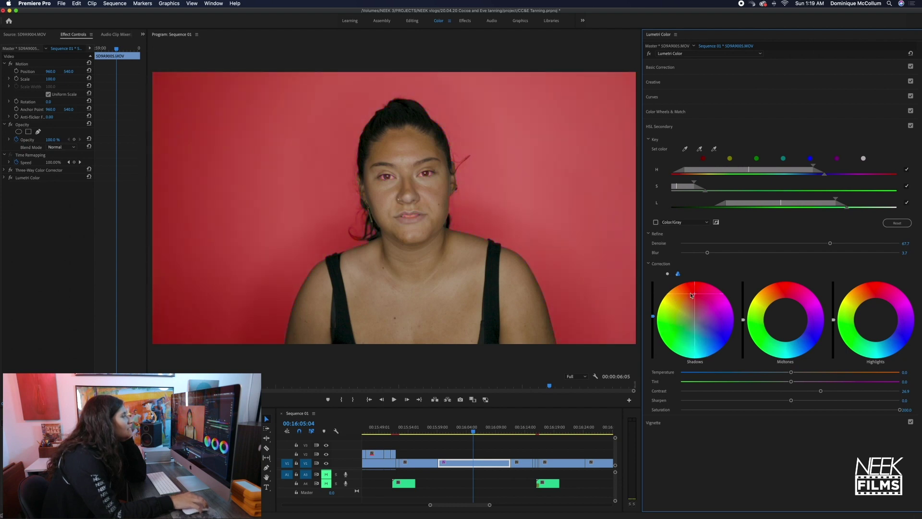
drag(673, 318, 678, 326)
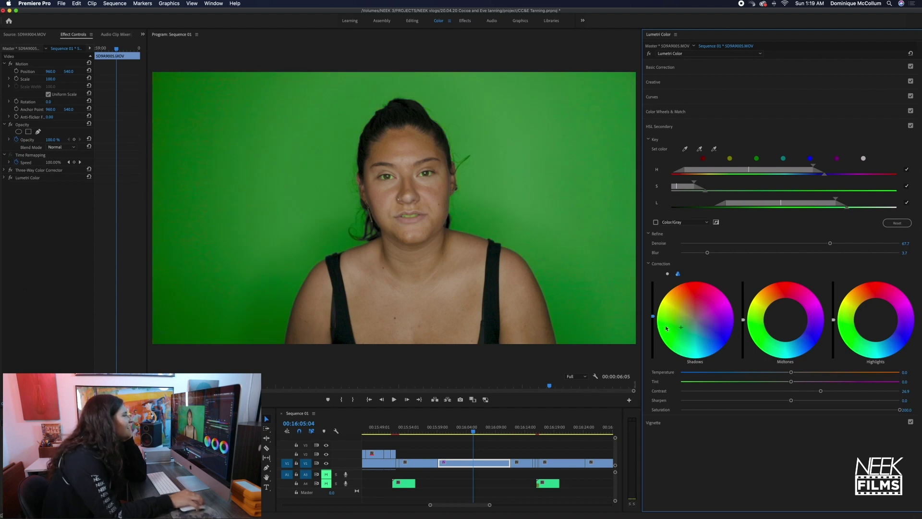
Step: Try blue and green tints on the keyed background by combining the HSL Secondary Shadows, Midtones and Highlights wheels
double_click(695, 330)
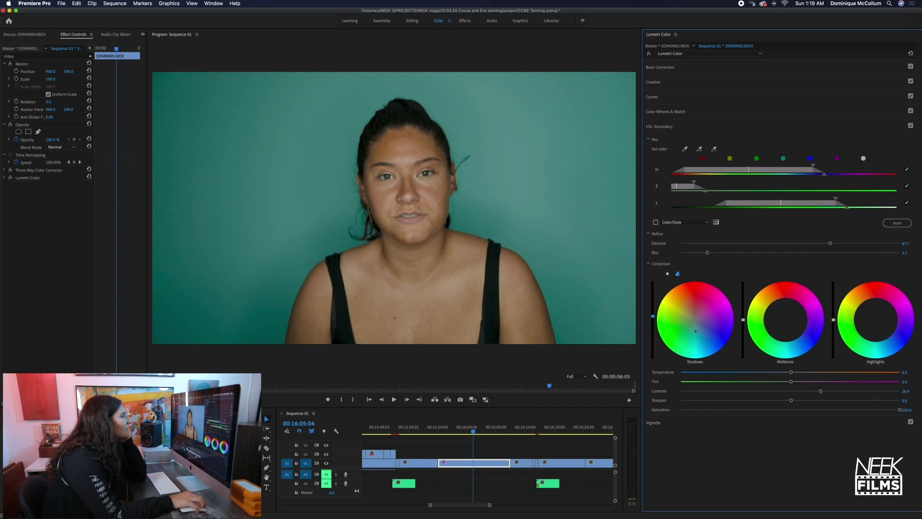
drag(699, 331, 700, 333)
drag(795, 336, 789, 326)
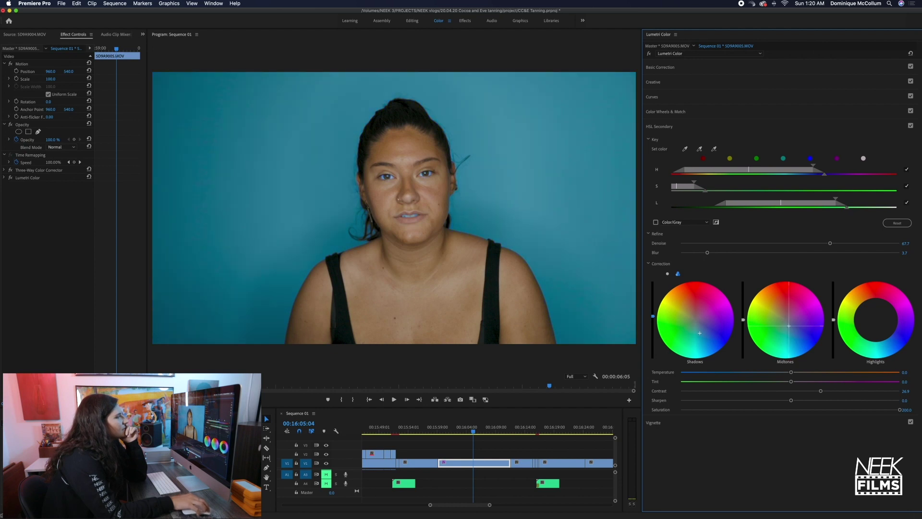
mouse_move(865, 306)
mouse_down()
mouse_move(880, 349)
mouse_move(860, 313)
mouse_up()
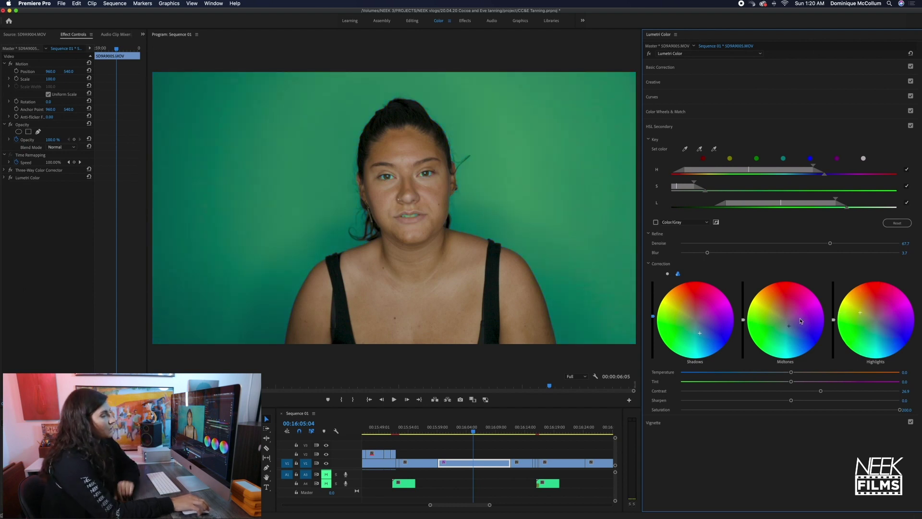
drag(789, 326, 787, 336)
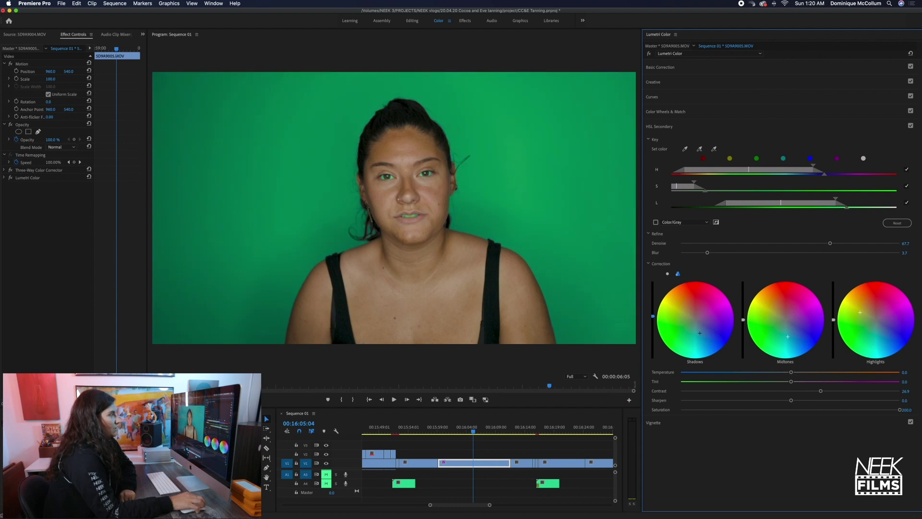
Step: Reset the three HSL Secondary wheels, tint the background blue with Shadows, and try a Midtones shift before undoing it
double_click(695, 321)
double_click(785, 328)
double_click(864, 325)
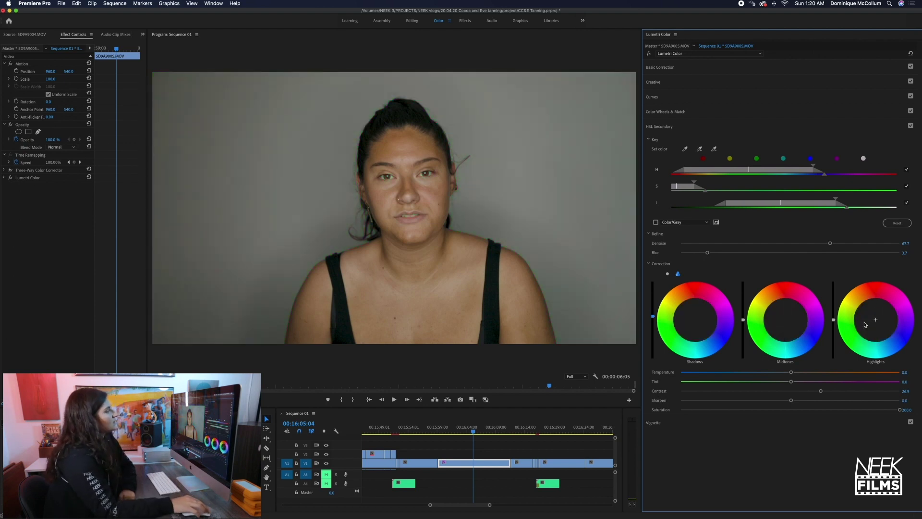
drag(698, 328, 702, 334)
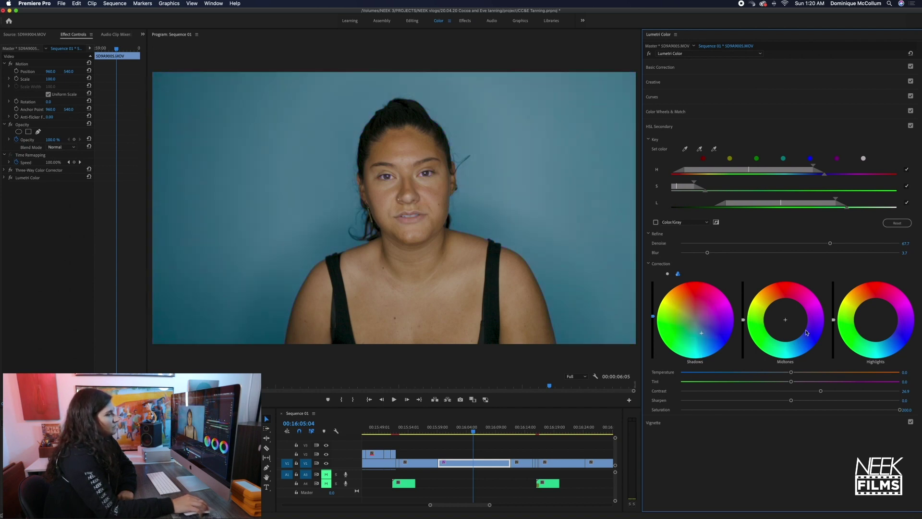
drag(785, 319, 790, 321)
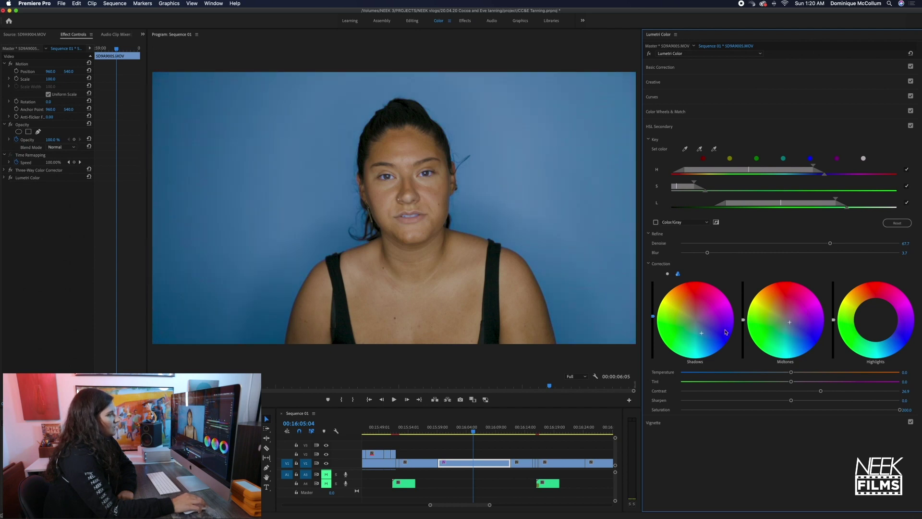
key(ctrl+z)
Step: Disable Basic Correction, Creative, Curves, Color Wheels & Match and Vignette in the second Lumetri Color effect, keeping only HSL Secondary on
click(910, 67)
click(911, 81)
click(912, 102)
click(911, 96)
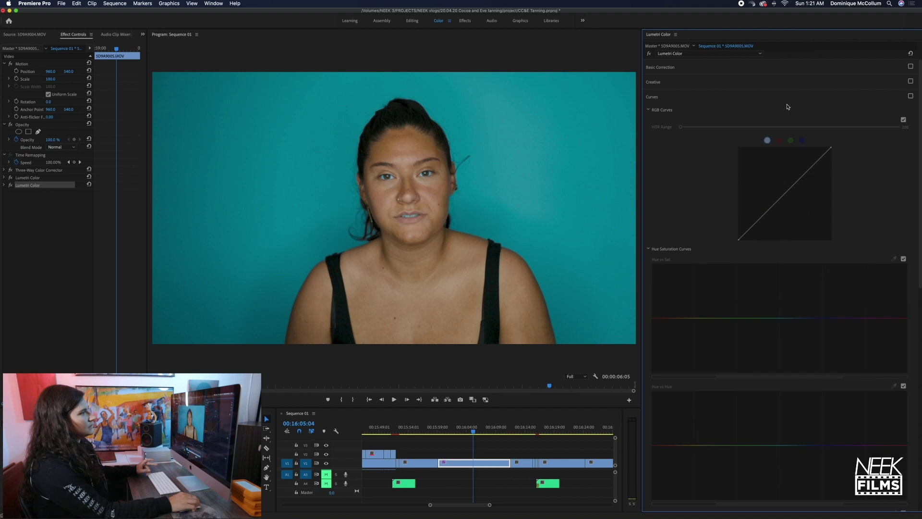
click(651, 110)
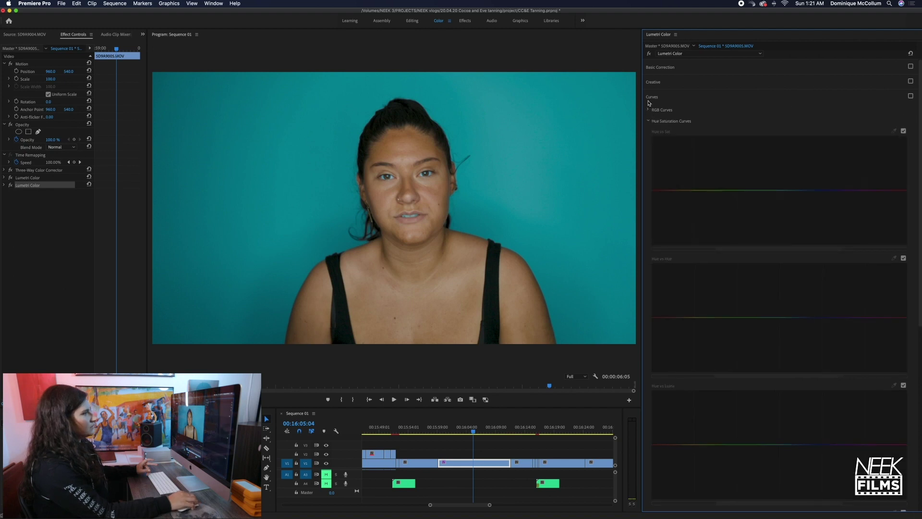
click(698, 101)
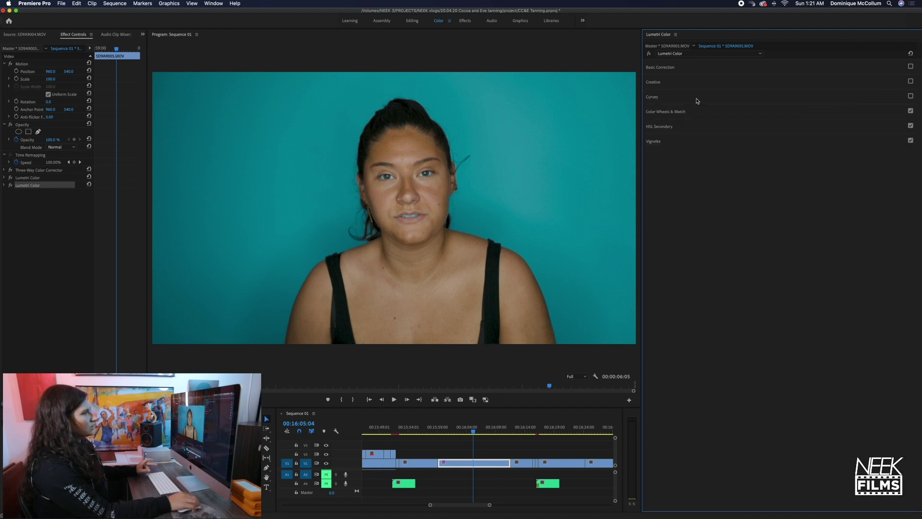
click(911, 140)
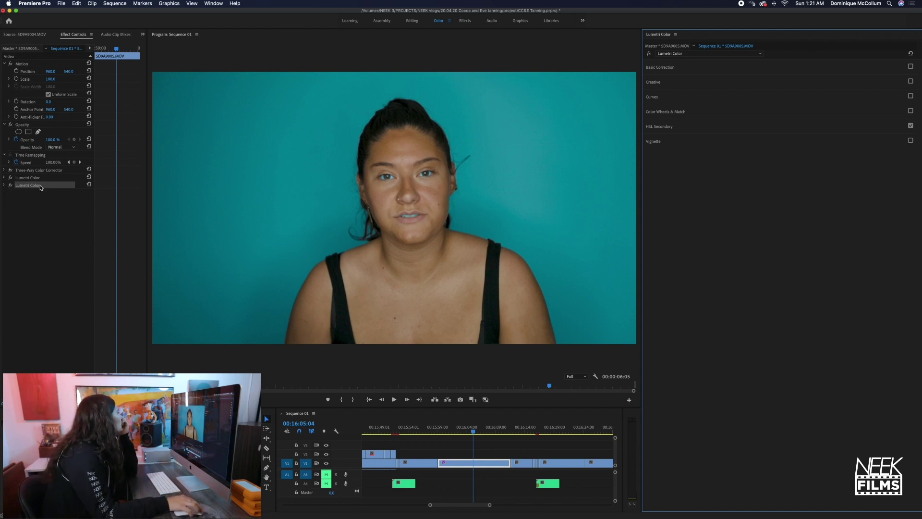
Step: Start a free-draw mask on the second Lumetri Color effect, tracing the shoulder, neck and face edge on the right side of the picture
click(4, 185)
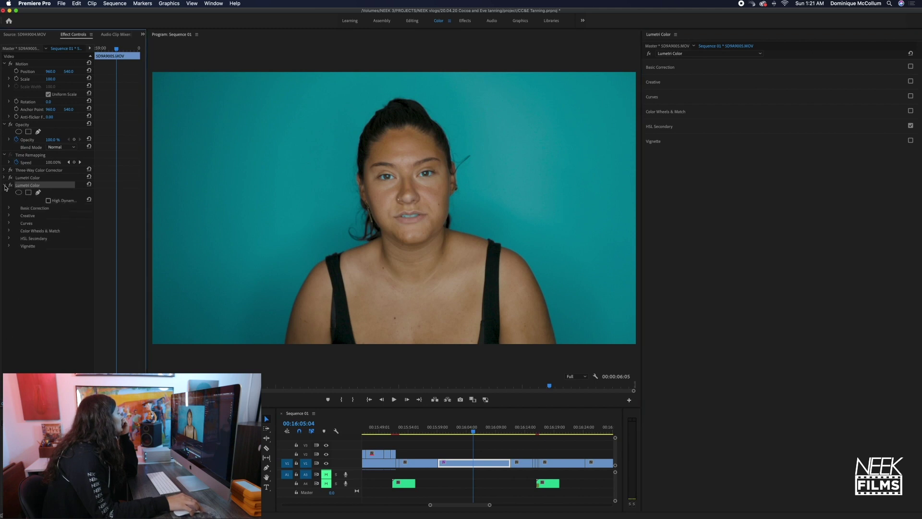
click(38, 192)
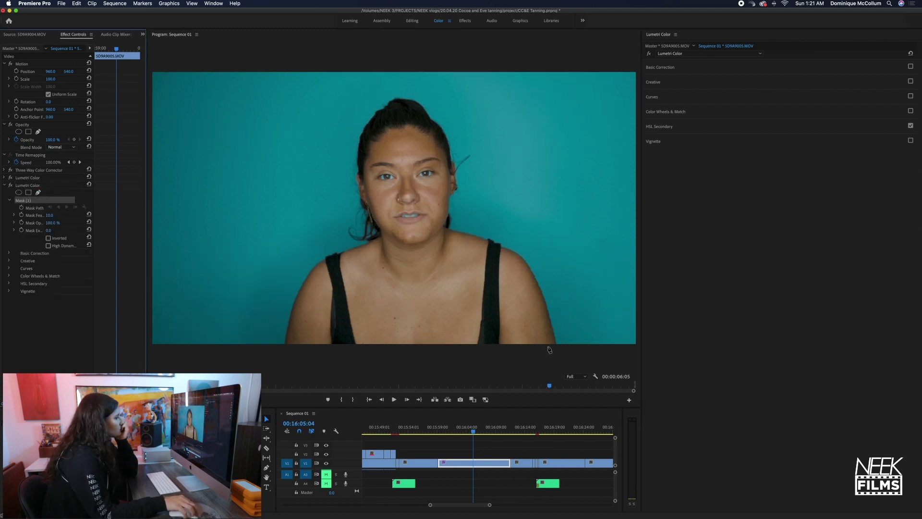
click(553, 344)
click(474, 246)
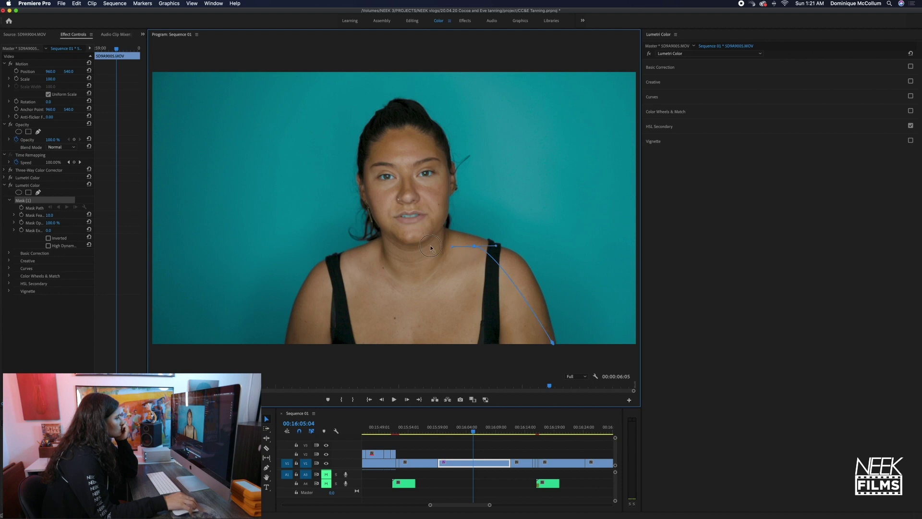
drag(427, 248, 401, 247)
click(445, 150)
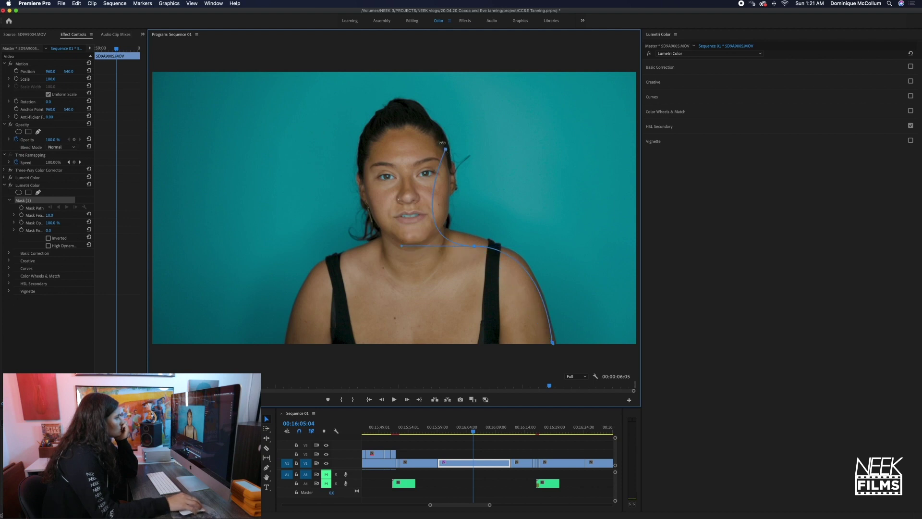
Step: Undo the last mask points and reshape the path so it follows the shoulder, neck and side of the head more loosely
drag(397, 110, 366, 119)
key(super+z)
key(super+z)
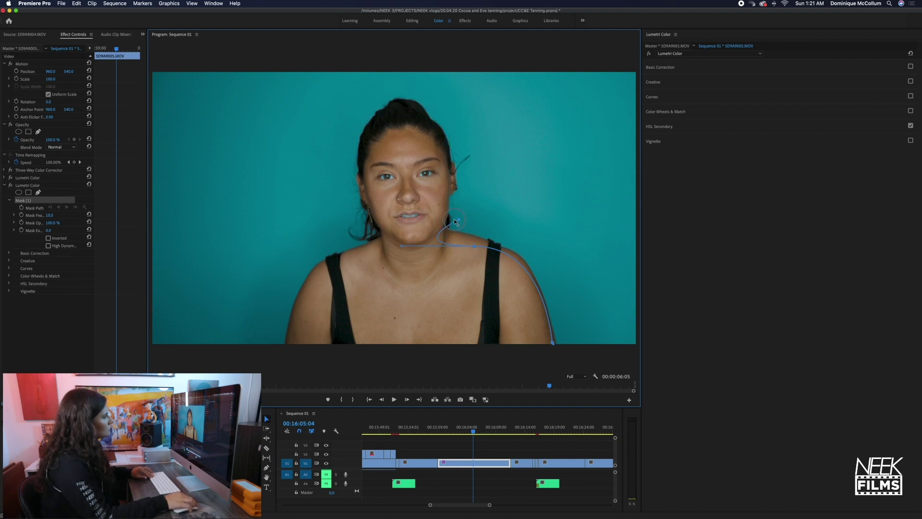
drag(444, 209, 440, 207)
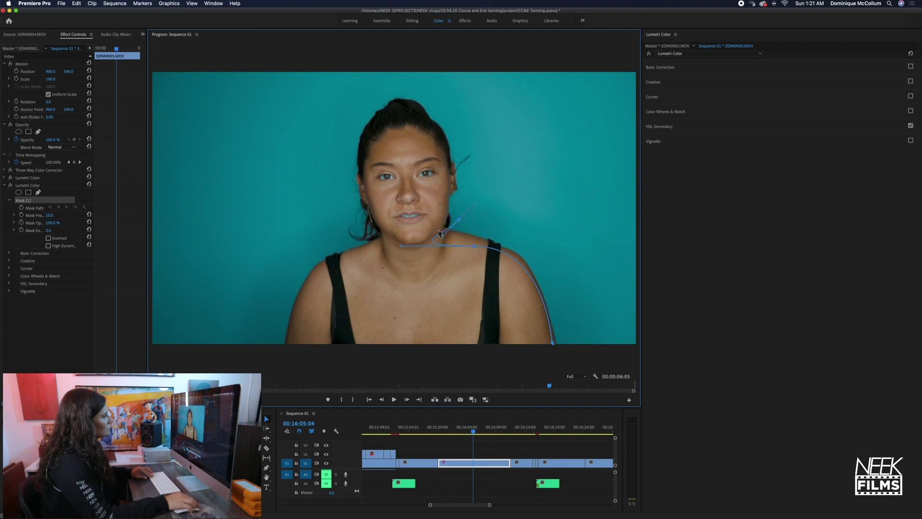
click(468, 246)
drag(477, 246, 459, 189)
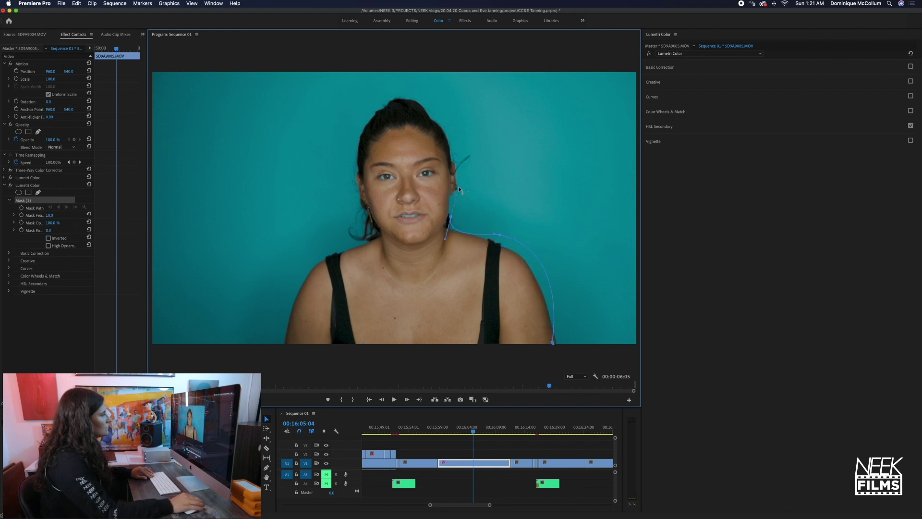
Step: Continue the mask over the hair and down the opposite shoulder, closing the path along the bottom of the frame
drag(421, 111, 388, 101)
drag(354, 148, 360, 195)
drag(368, 234, 377, 247)
drag(313, 258, 292, 284)
drag(282, 332, 285, 350)
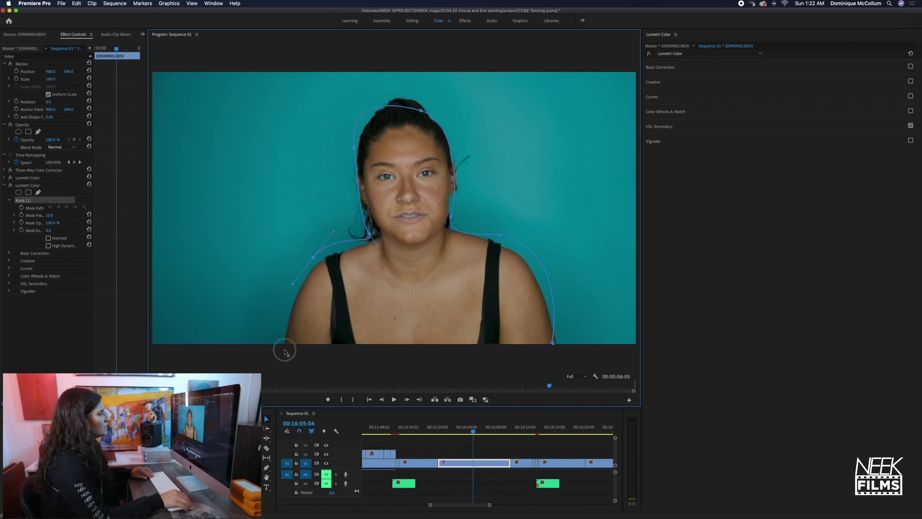
click(552, 344)
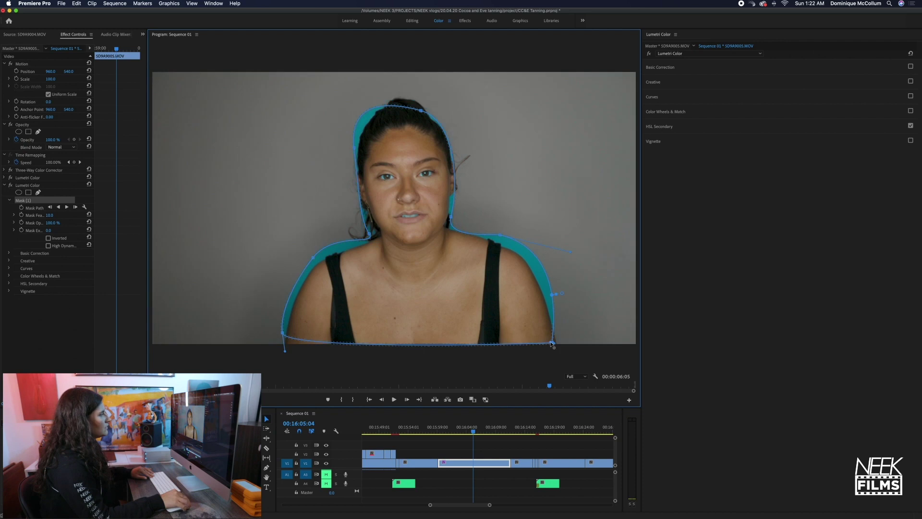
Step: Invert the mask and widen its feather to blend the background tint, checking an earlier frame where the subject raises her arms
click(48, 239)
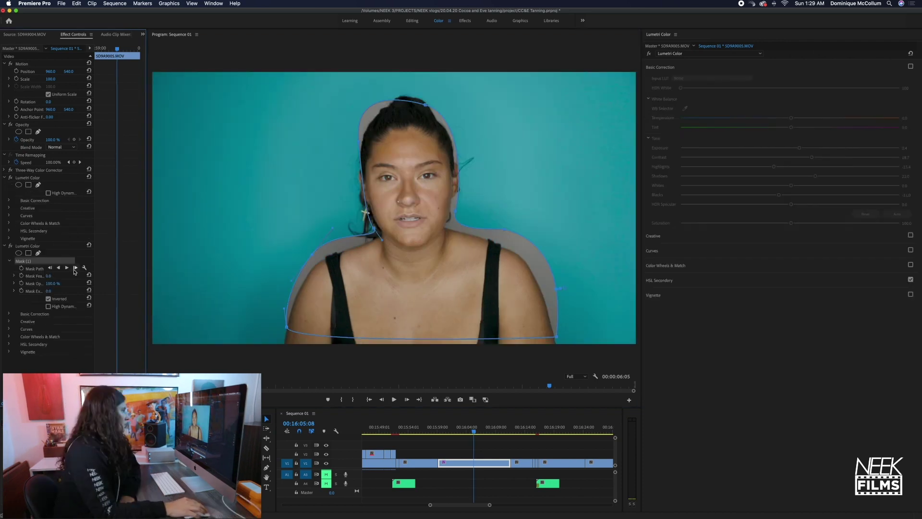
drag(48, 279, 110, 279)
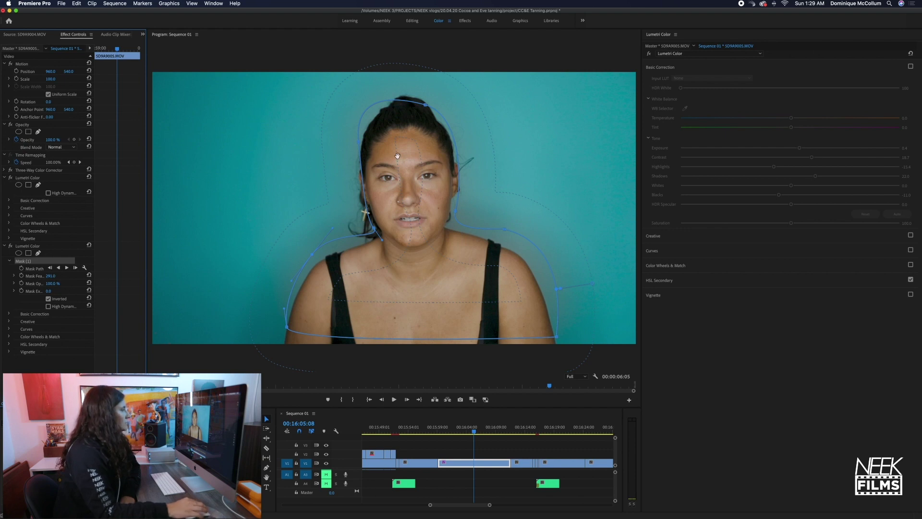
click(456, 429)
mouse_move(457, 429)
mouse_down()
mouse_move(521, 442)
mouse_move(450, 430)
mouse_up()
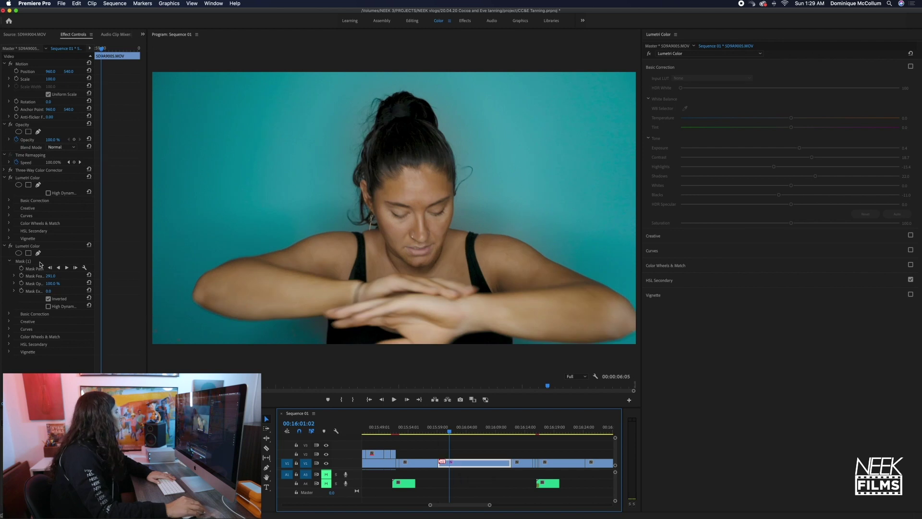
Step: Shift the masked effect's HSL Secondary luminance range slightly towards brighter values and play the clip to check the key
click(22, 261)
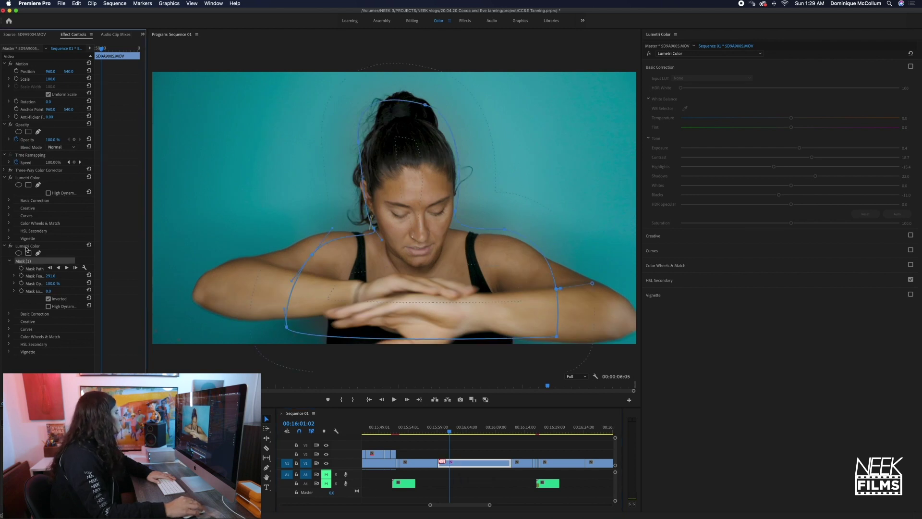
click(27, 246)
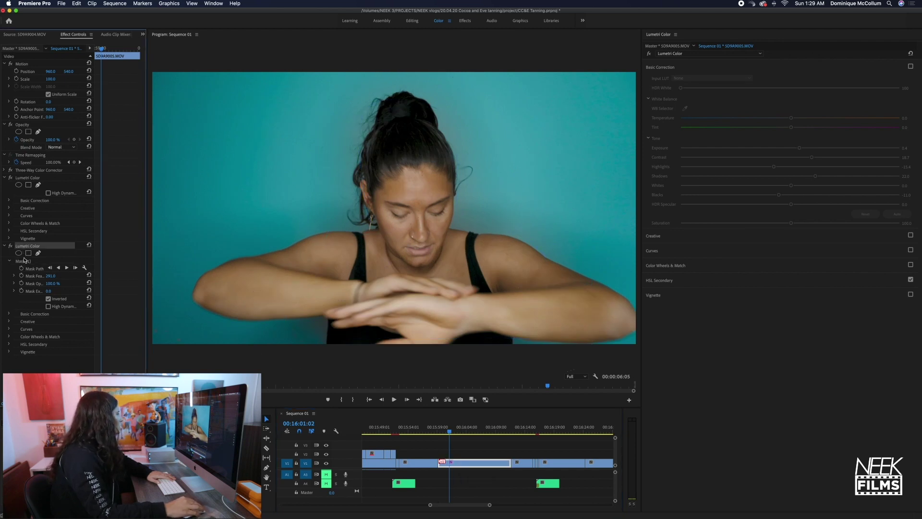
click(24, 260)
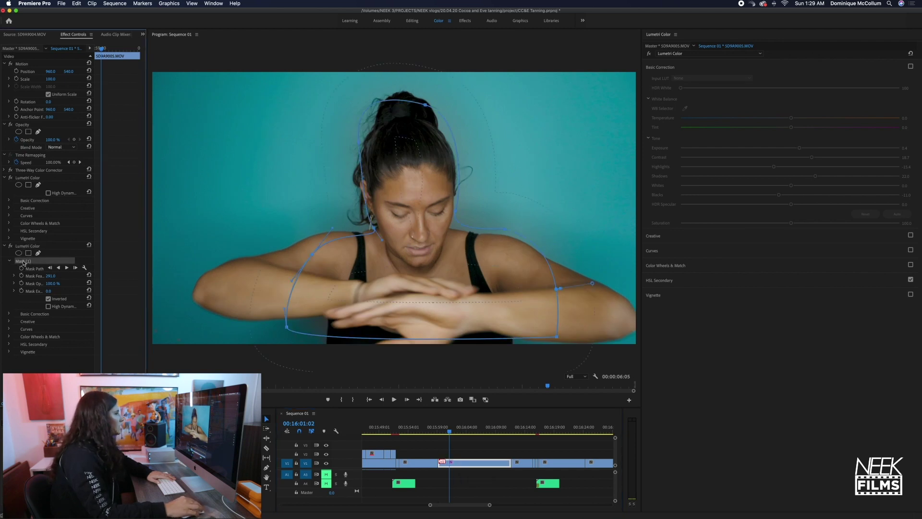
click(715, 267)
click(699, 249)
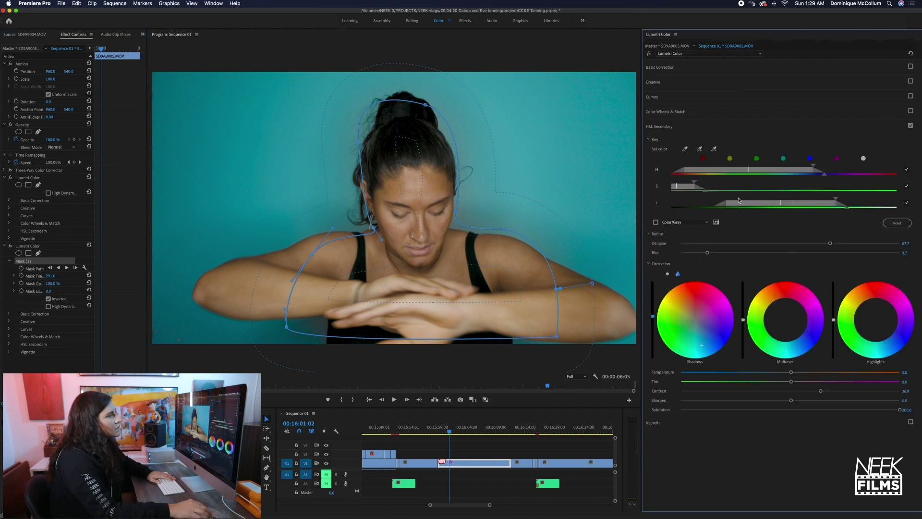
drag(785, 206, 844, 201)
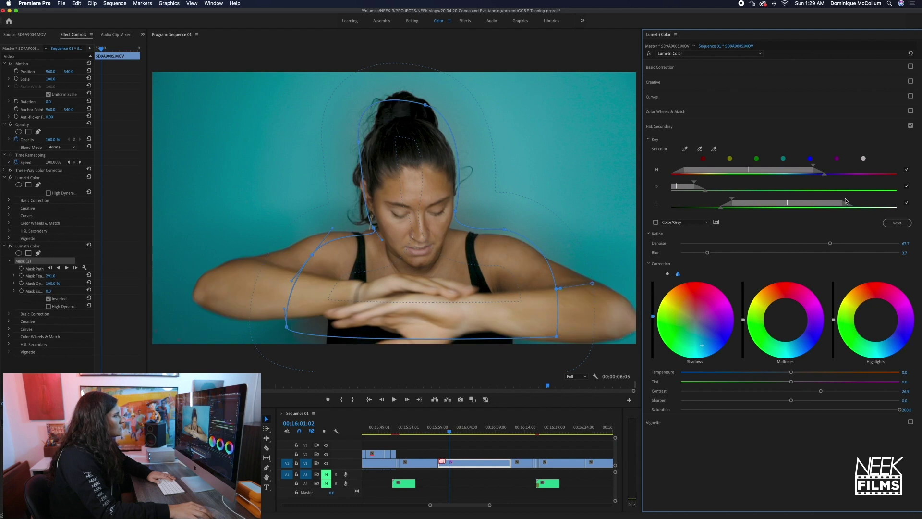
click(456, 427)
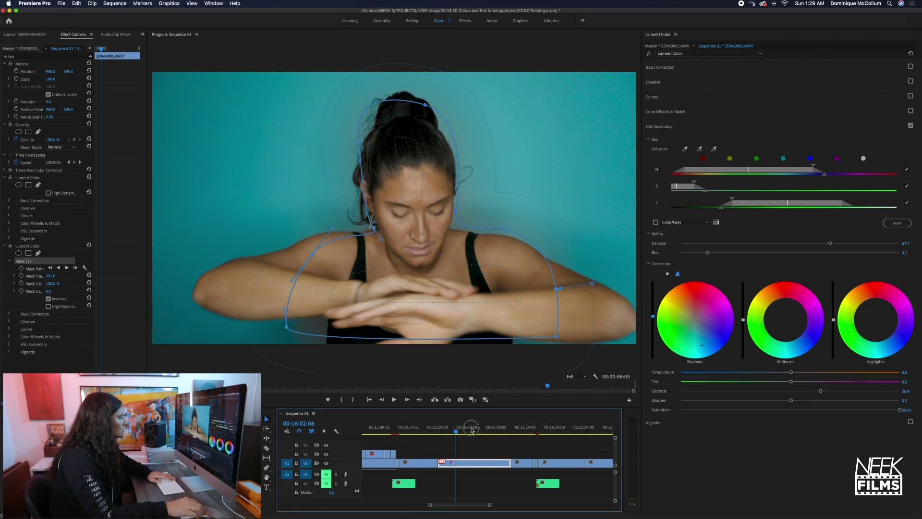
key(space)
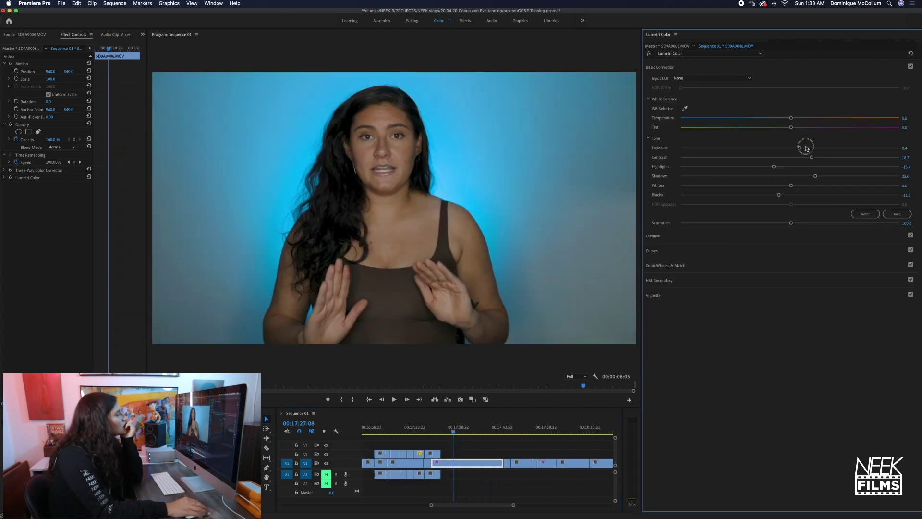
Step: Set the SD9A9006.MOV clip's Exposure to 0.8, Highlights to -14.7, Shadows to about 27 and Blacks to -12.4
click(806, 149)
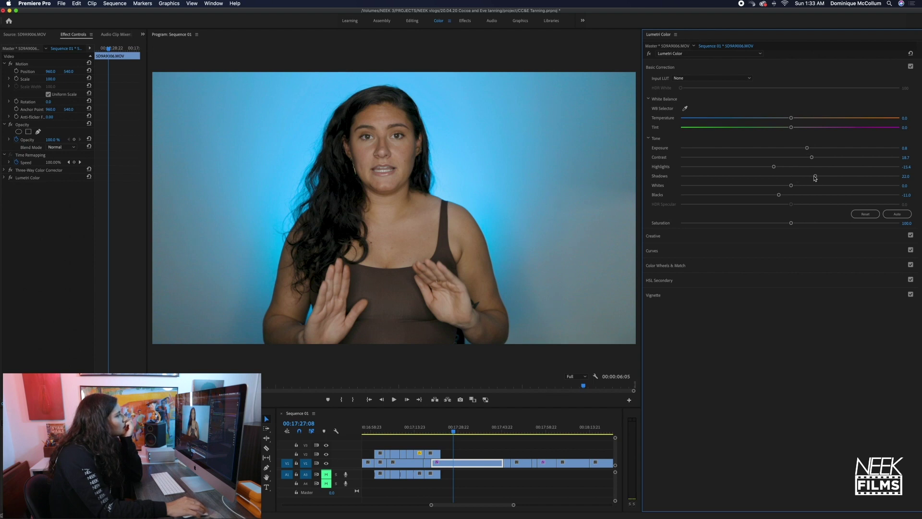
drag(768, 166, 775, 195)
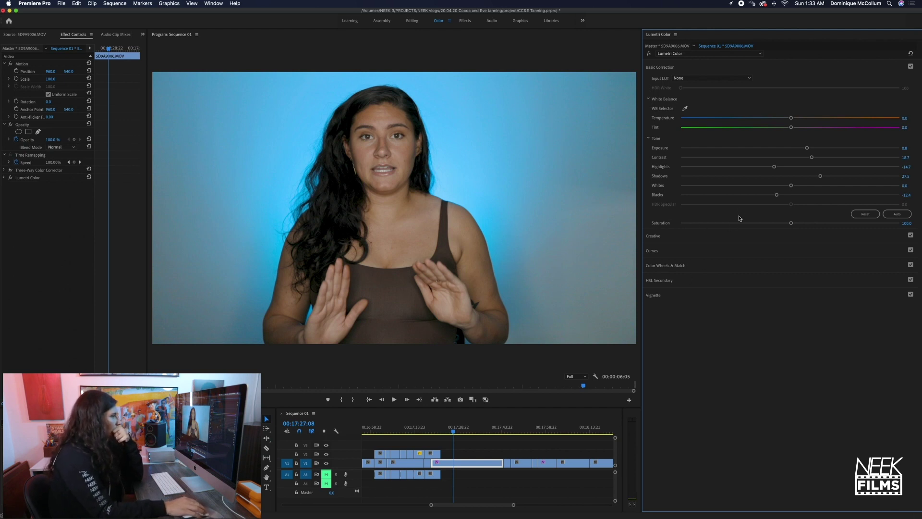
Step: Set the HSL Secondary key to the blue hue range, move its luminance range and restore the full saturation range
click(702, 281)
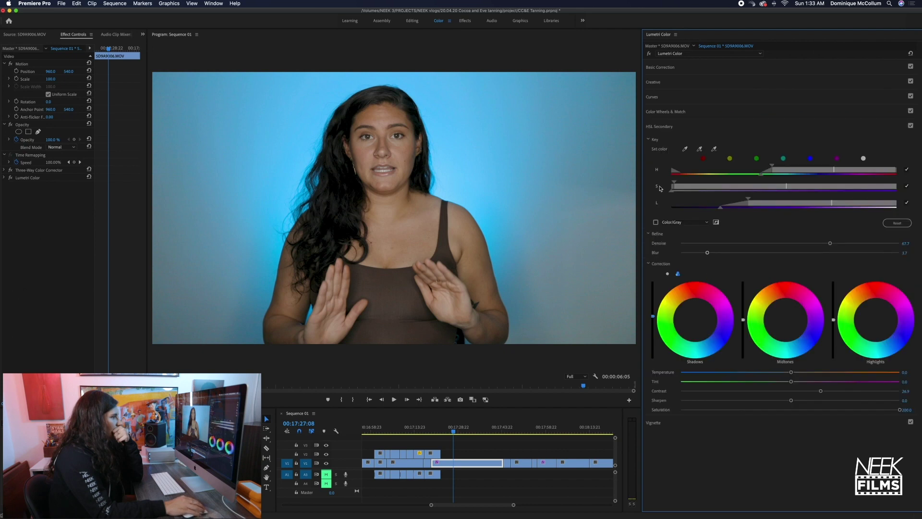
click(809, 159)
drag(803, 167, 786, 166)
drag(674, 200, 717, 203)
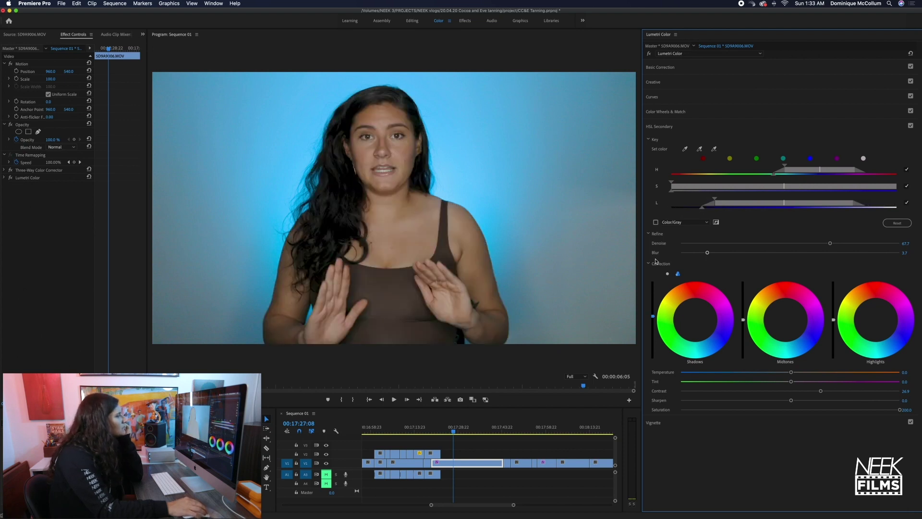
mouse_move(667, 184)
mouse_down()
mouse_move(678, 188)
mouse_move(665, 192)
mouse_move(683, 188)
mouse_up()
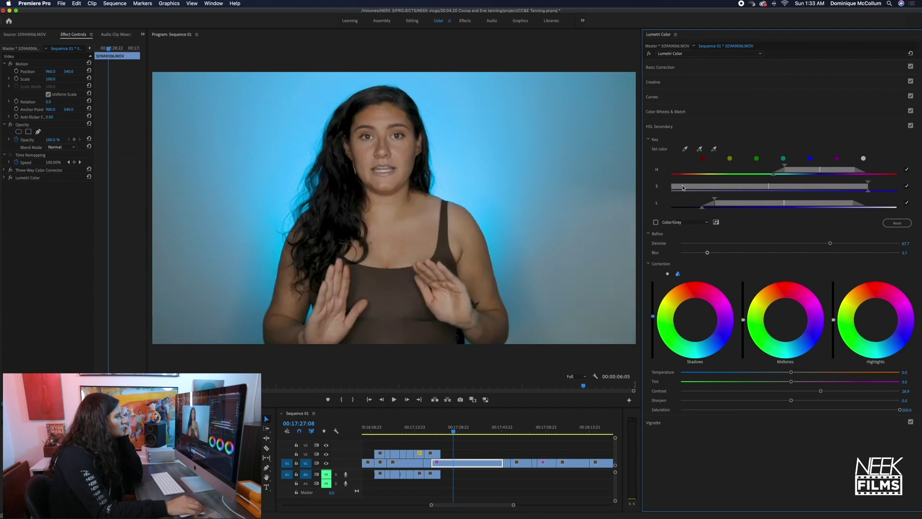
double_click(683, 188)
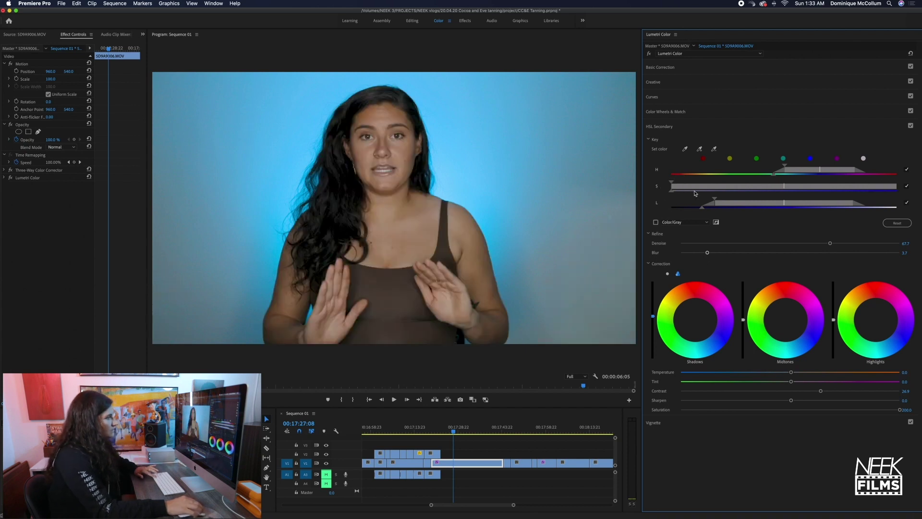
Step: Preview the key mask in Color/Gray and shift its luminance range towards brighter values
click(656, 222)
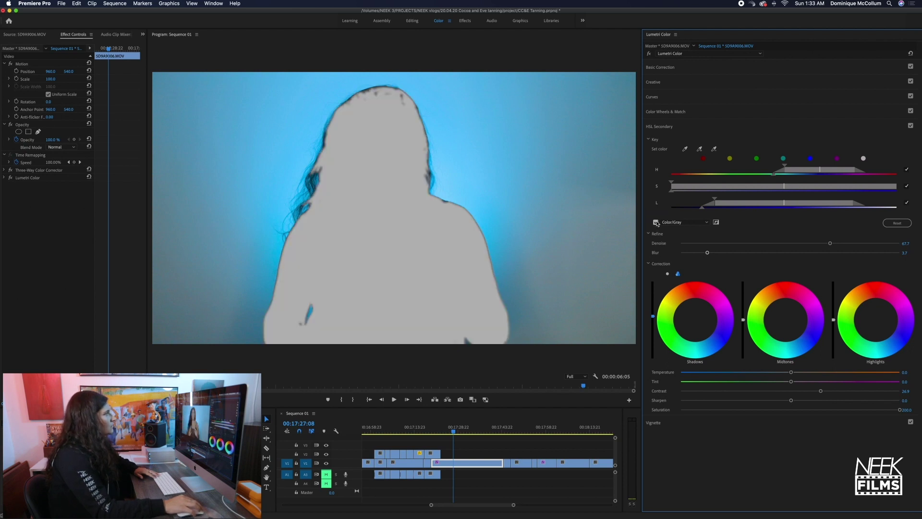
click(656, 222)
click(656, 222)
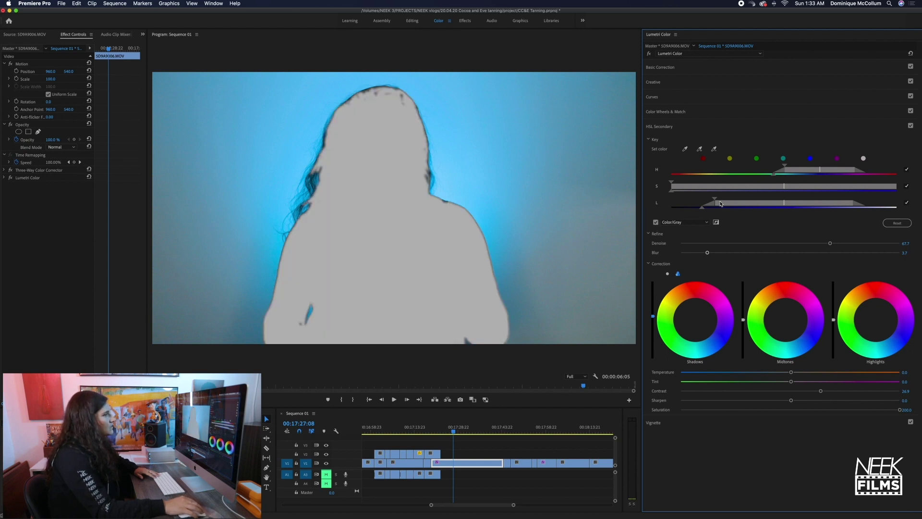
drag(725, 204, 751, 208)
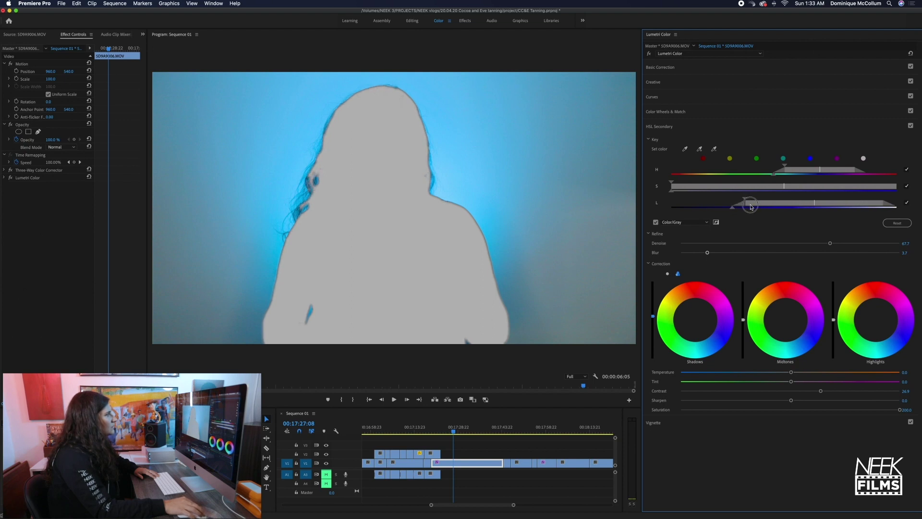
click(656, 222)
click(656, 223)
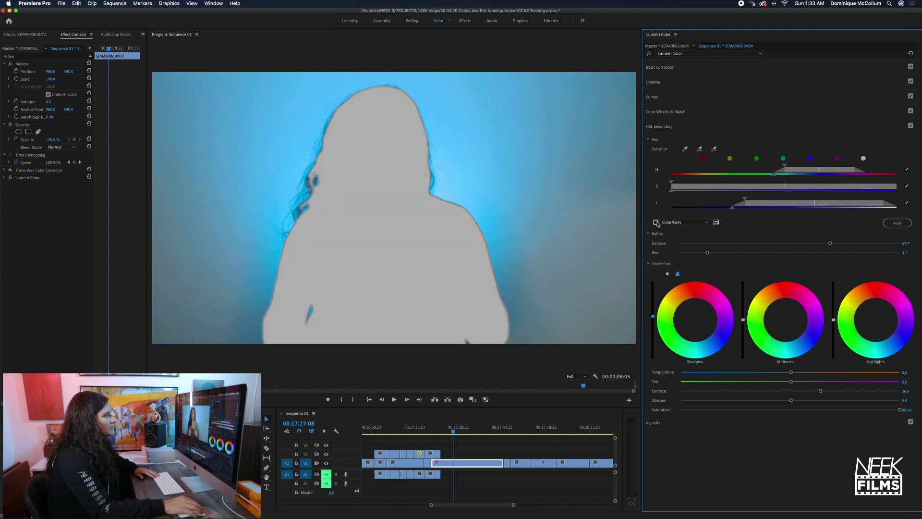
Step: Tint the keyed background cyan-blue with the HSL Secondary Shadows wheel, resetting the first bluer attempt
click(706, 334)
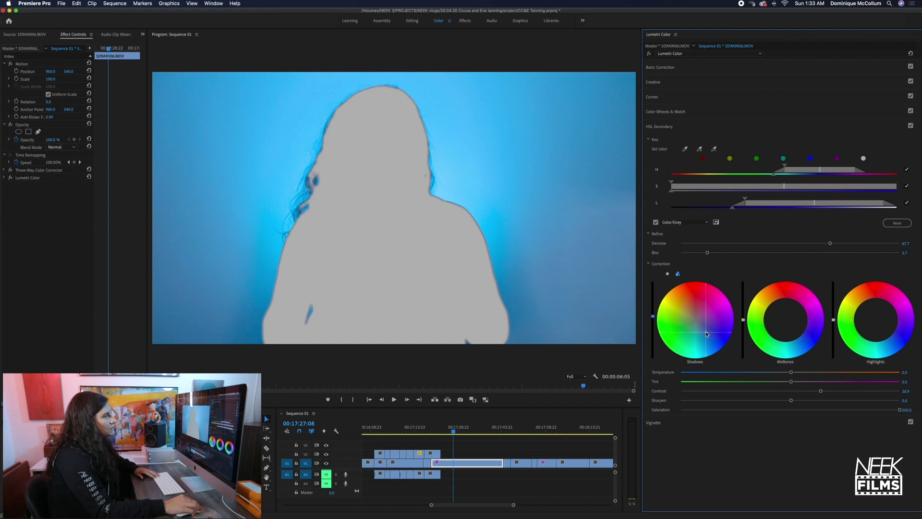
double_click(706, 334)
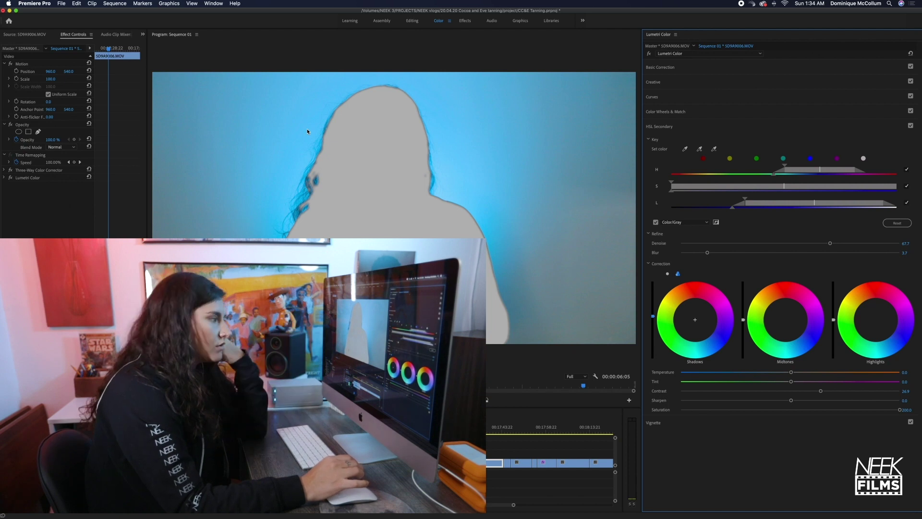
click(700, 333)
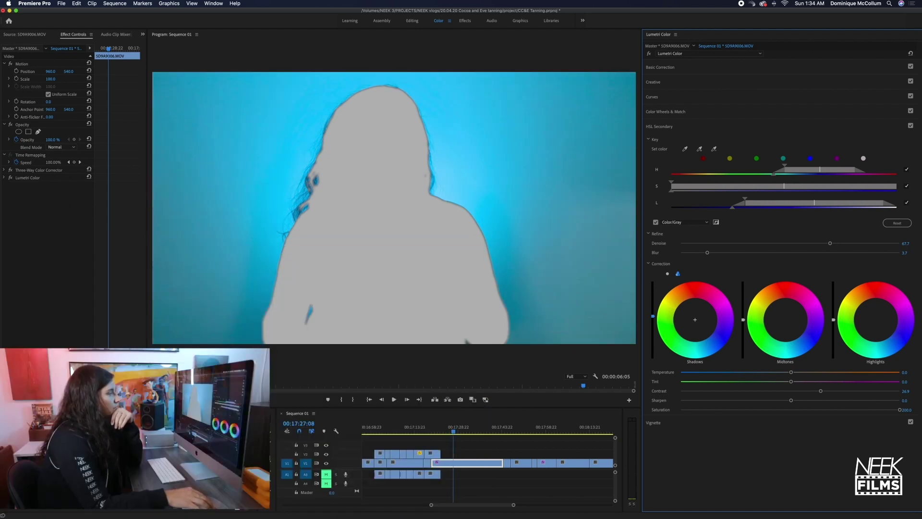
drag(701, 333, 703, 339)
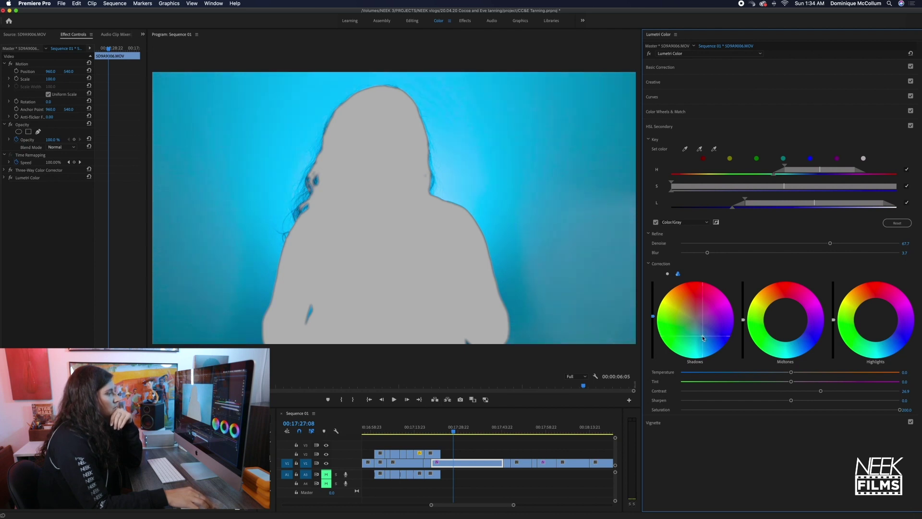
Step: Refine the key with Blur at 4.0 and Denoise at about 52, and turn off the mask preview
drag(707, 252, 727, 253)
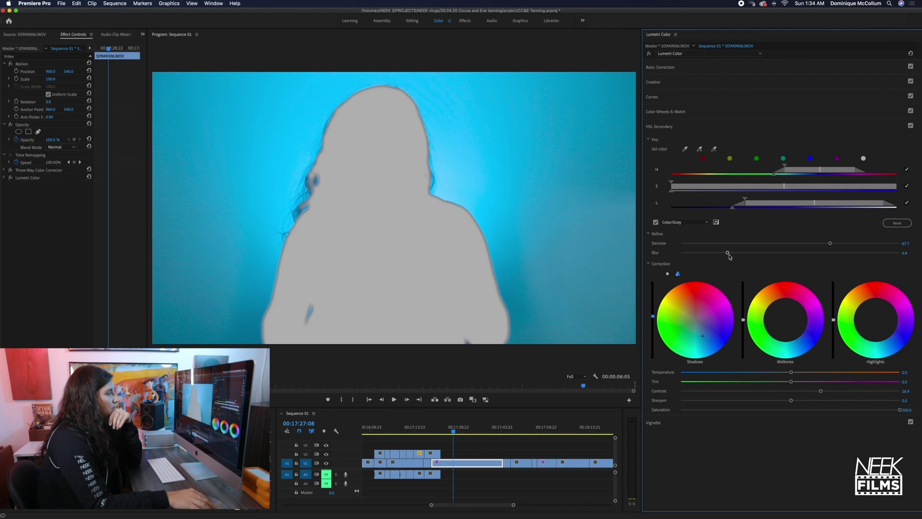
double_click(708, 253)
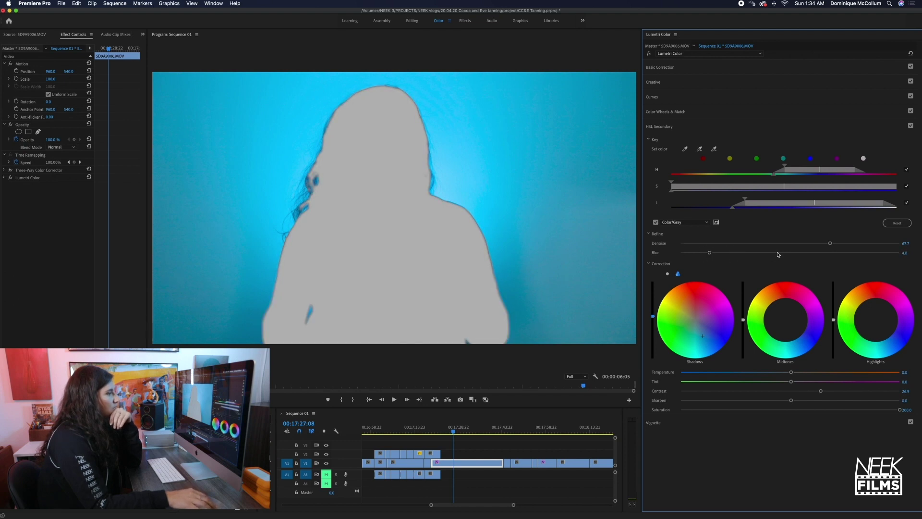
drag(744, 247, 896, 266)
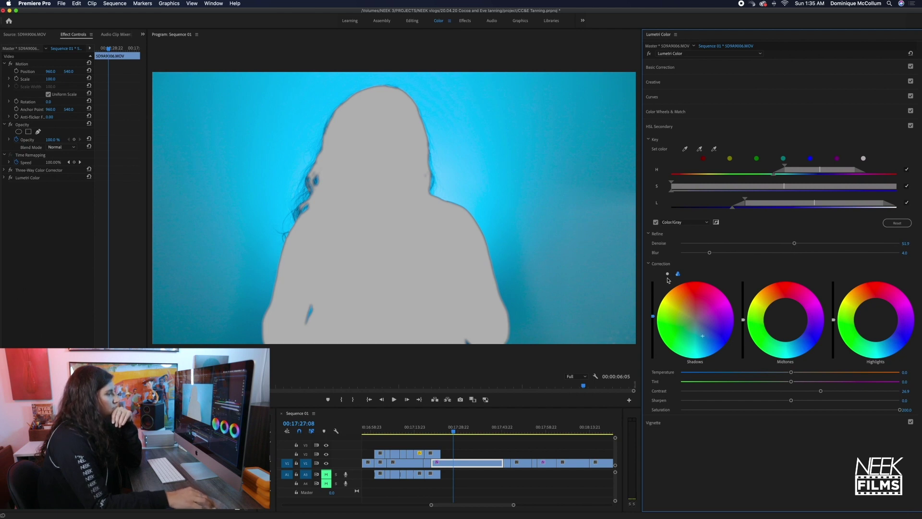
click(656, 222)
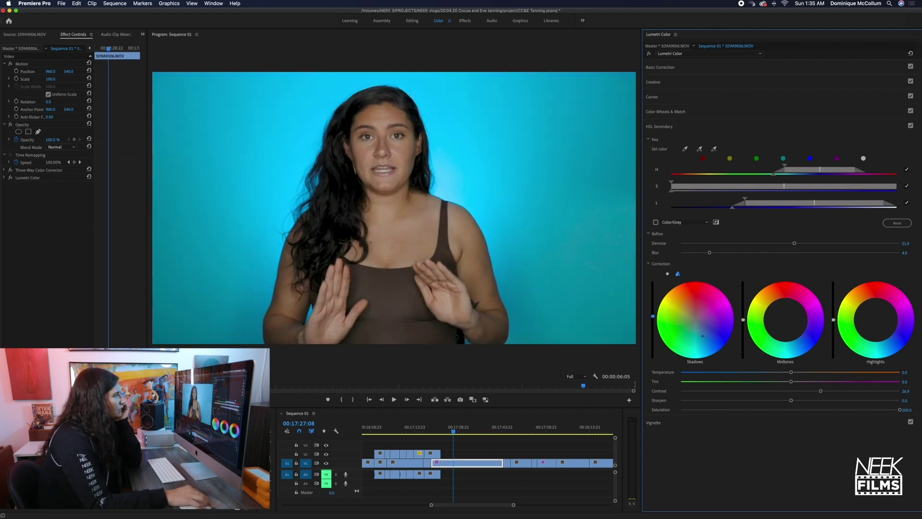
Step: Try magenta, green and red tints on the keyed background with the Shadows wheel
drag(700, 340, 704, 301)
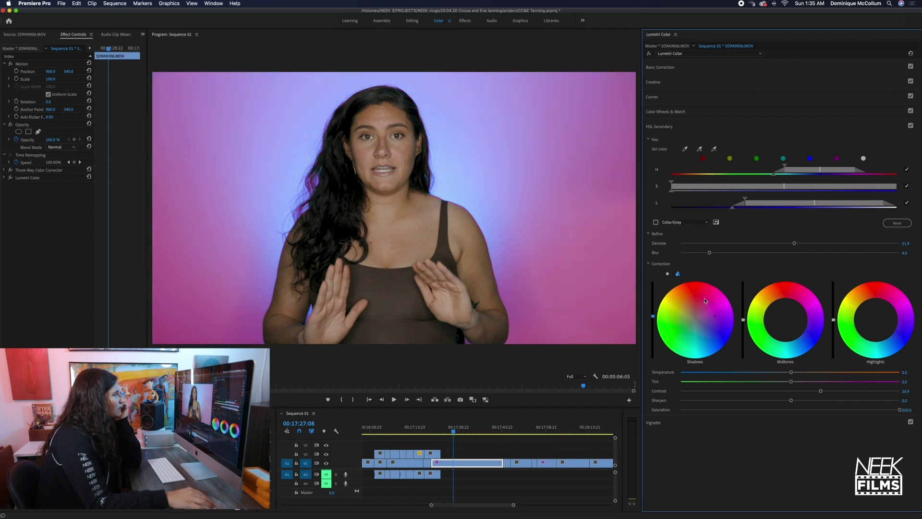
click(679, 314)
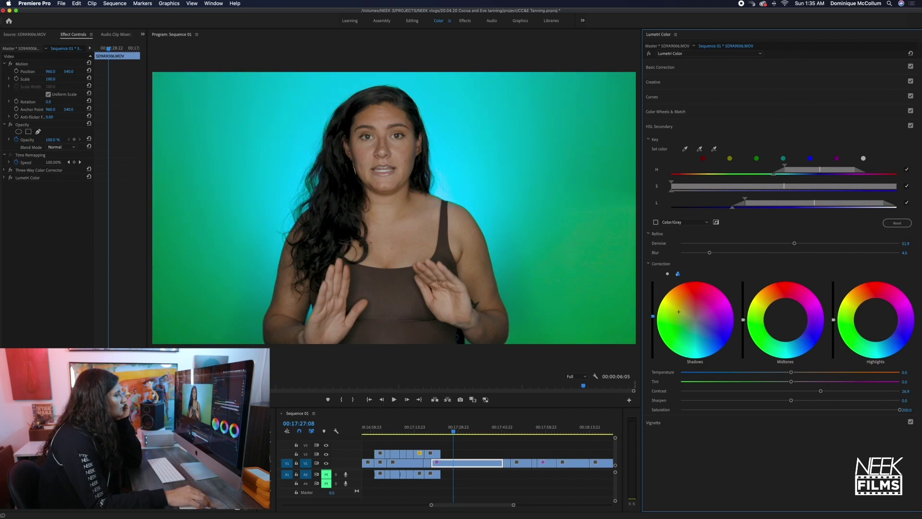
drag(678, 327, 720, 328)
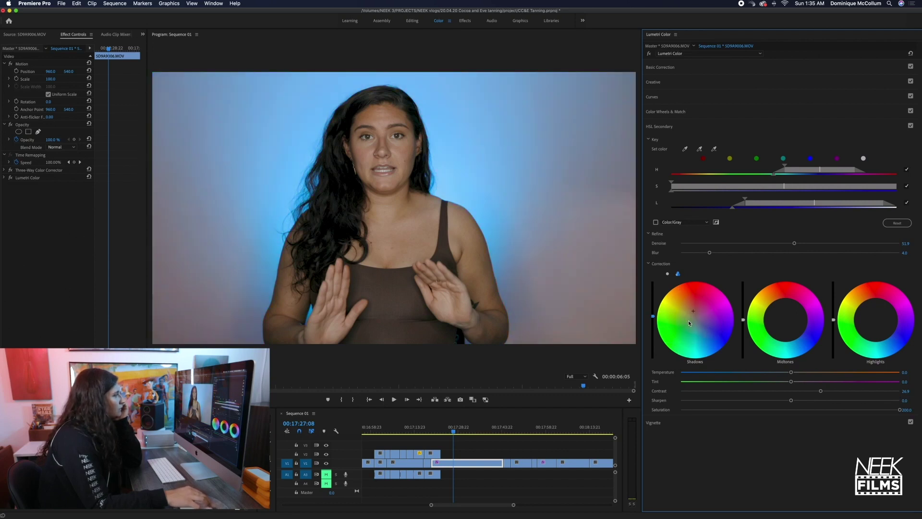
drag(689, 299, 694, 289)
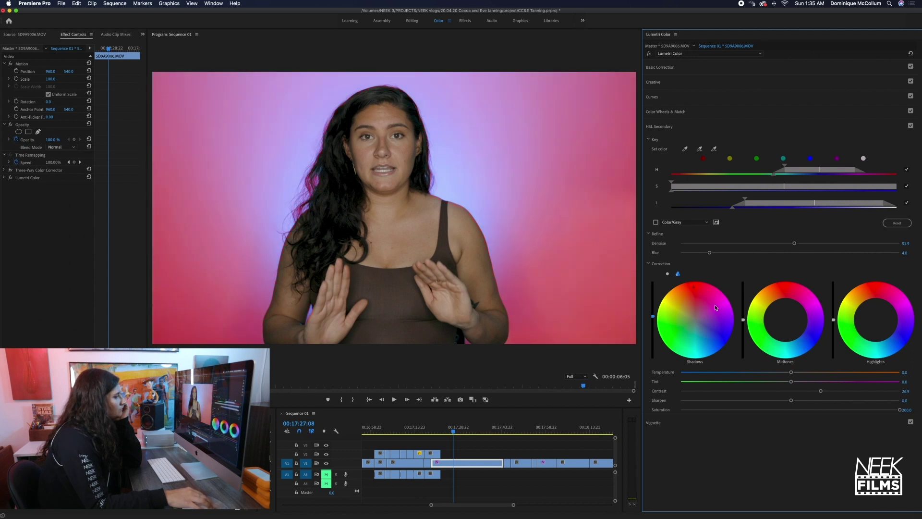
Step: Tint the keyed background's Shadows and Midtones towards blue and set the HSL Secondary Saturation to about 161
click(711, 344)
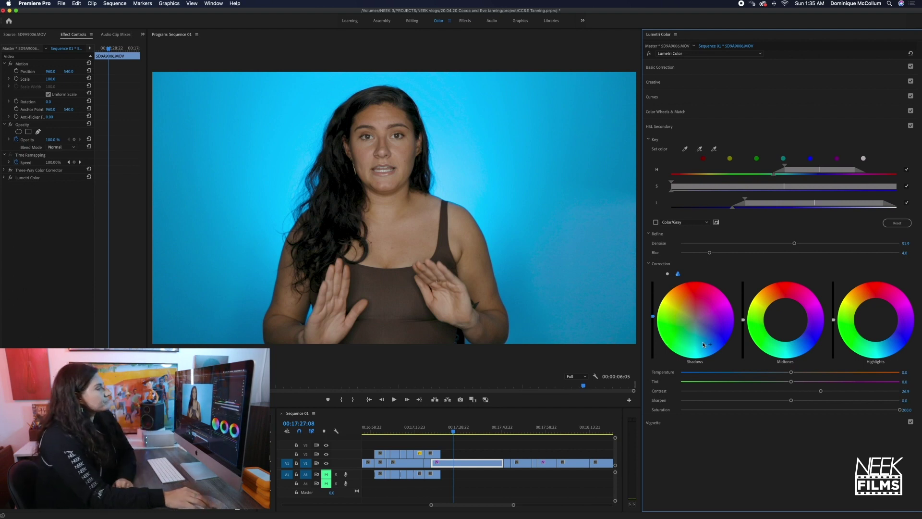
drag(704, 342, 700, 332)
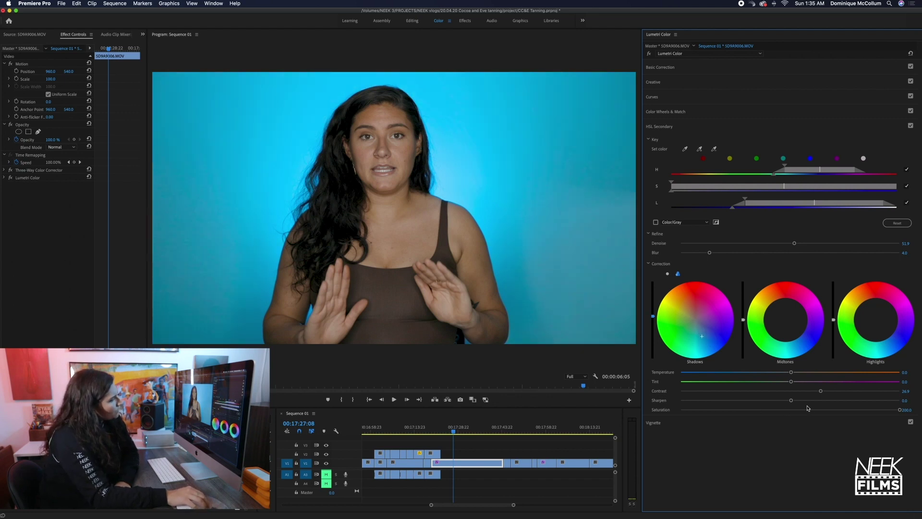
drag(822, 410, 855, 412)
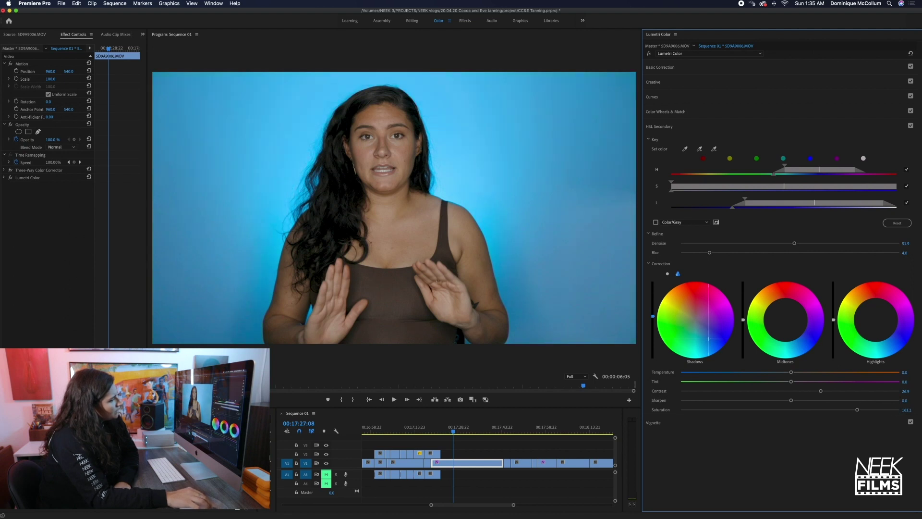
drag(789, 330, 793, 340)
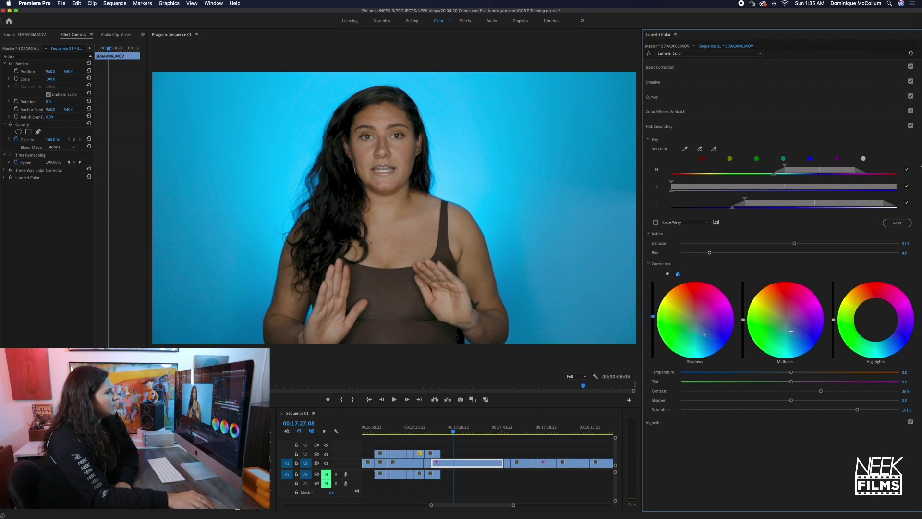
Step: Compare the clip with and without the HSL Secondary correction and check a further frame of the clip
click(911, 126)
click(910, 126)
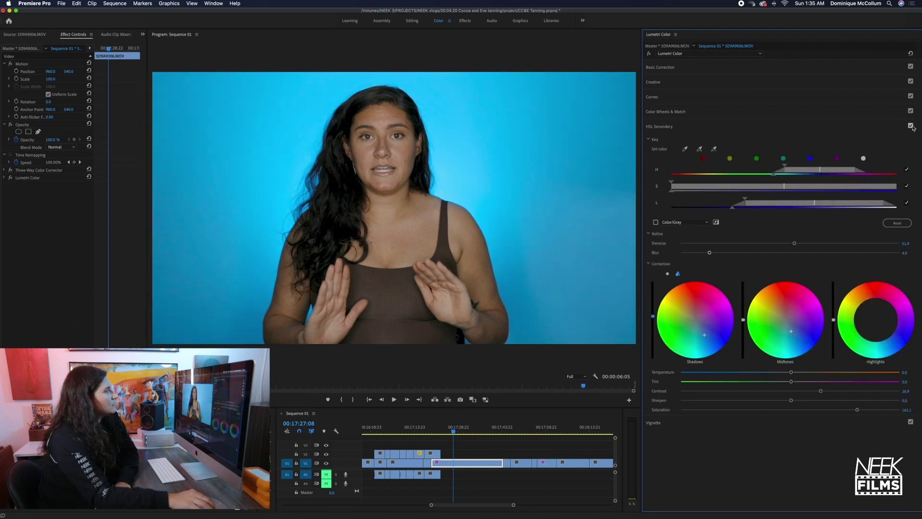
click(911, 125)
click(911, 126)
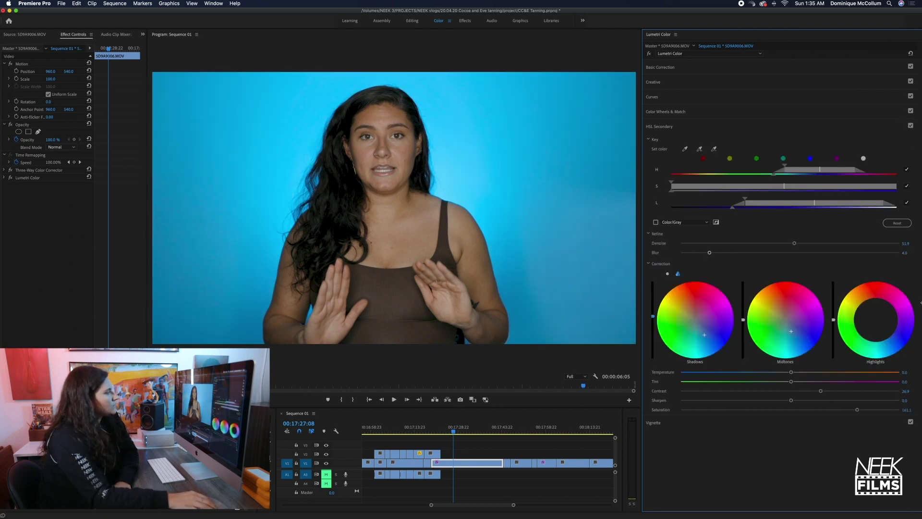
drag(484, 432, 496, 432)
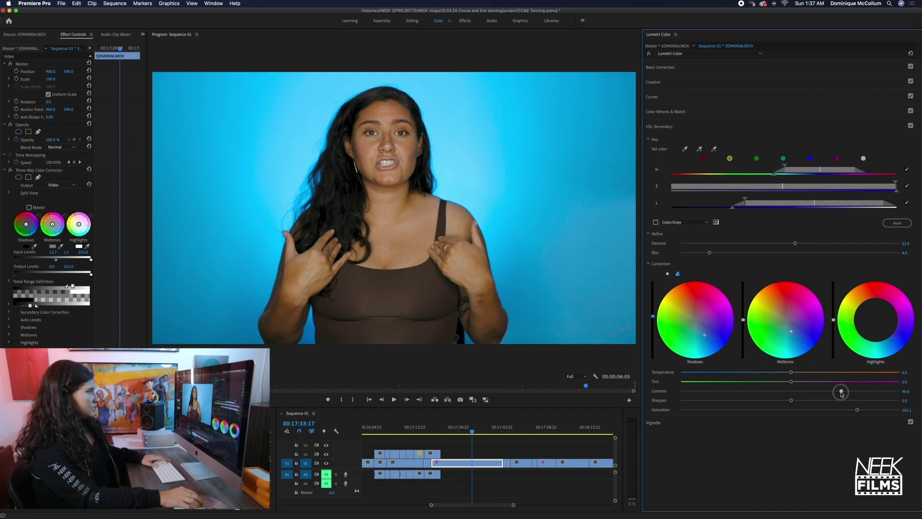
Step: Set the HSL Secondary Contrast to about 32 and Saturation to about 154
drag(793, 394, 747, 391)
drag(808, 385, 826, 383)
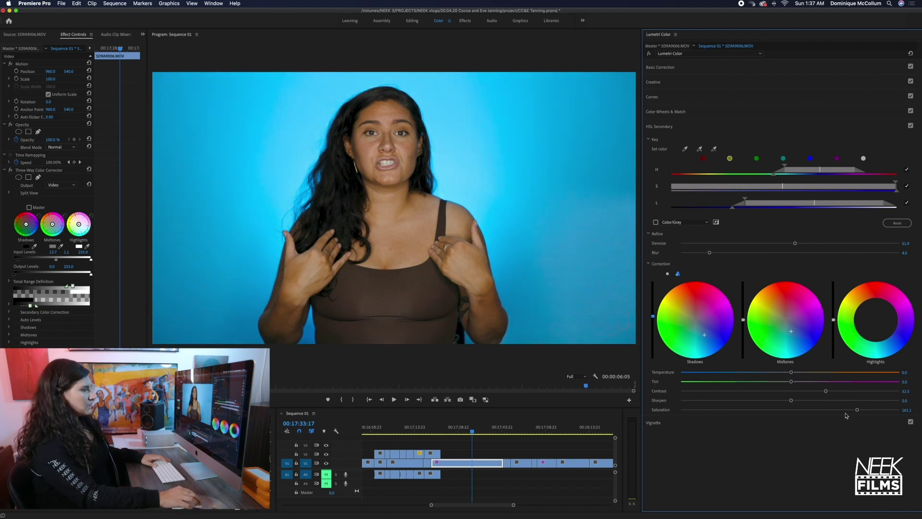
mouse_move(847, 411)
mouse_down()
mouse_move(811, 411)
mouse_move(862, 411)
mouse_move(788, 412)
mouse_move(853, 413)
mouse_up()
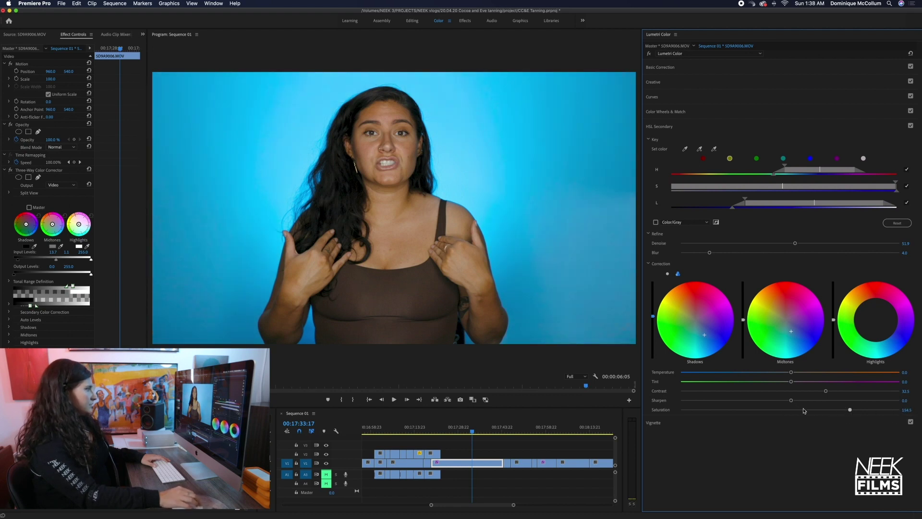
Step: Review the graded clip and an ungraded clip further along the sequence, ending back on the graded clip
click(435, 429)
key(backslash)
click(382, 433)
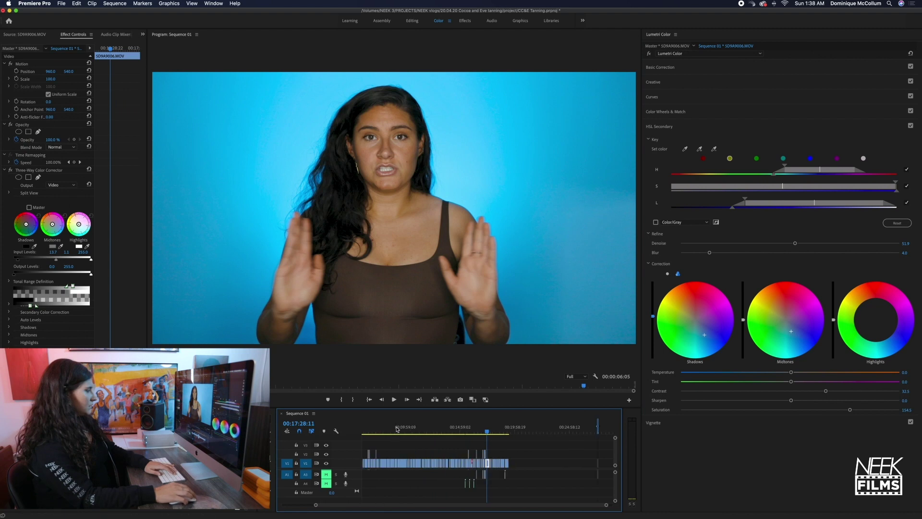
drag(382, 434, 393, 432)
click(494, 433)
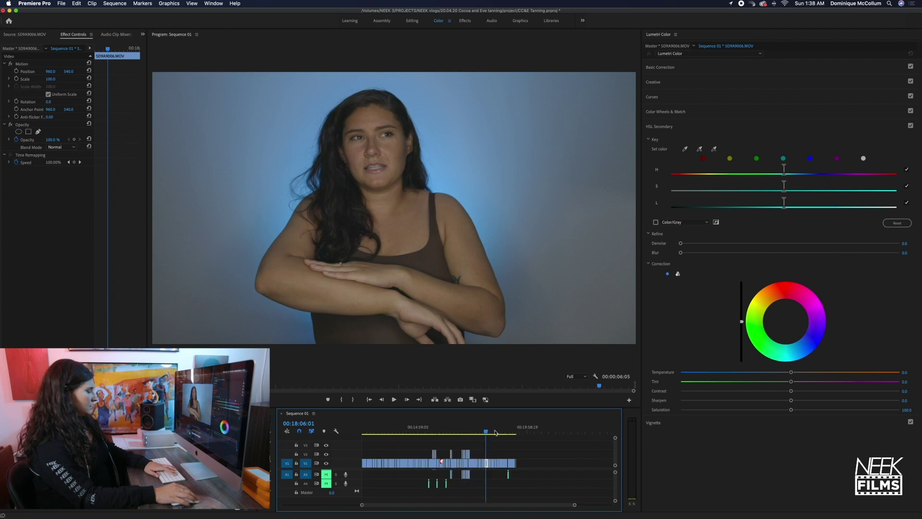
key(equal)
key(equal)
click(463, 431)
drag(463, 430, 463, 431)
Step: Set the clip's Basic Correction Exposure to 1.6 and Highlights to about -16, checking other frames of the clip
click(703, 69)
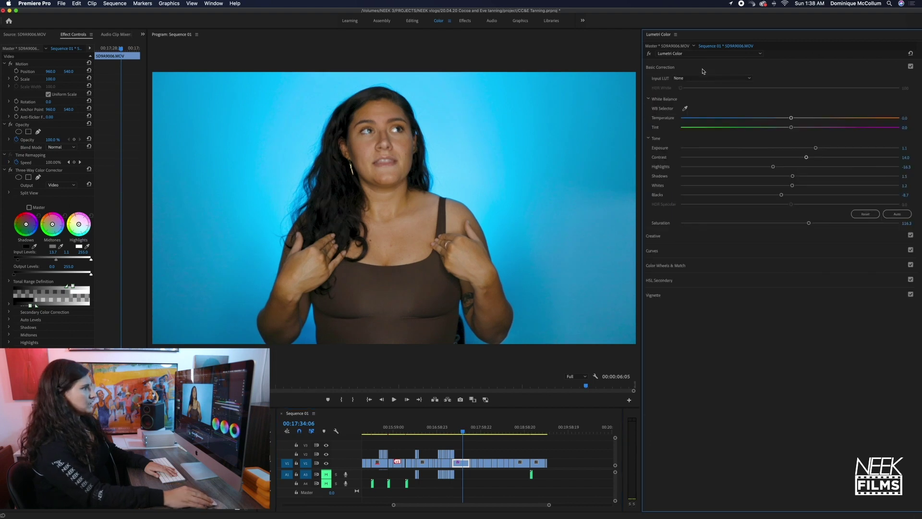
click(825, 148)
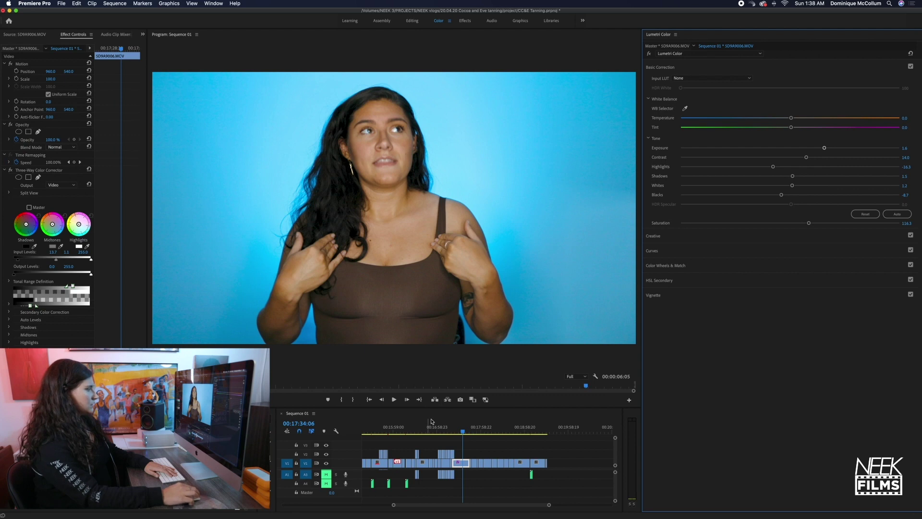
drag(465, 432, 470, 432)
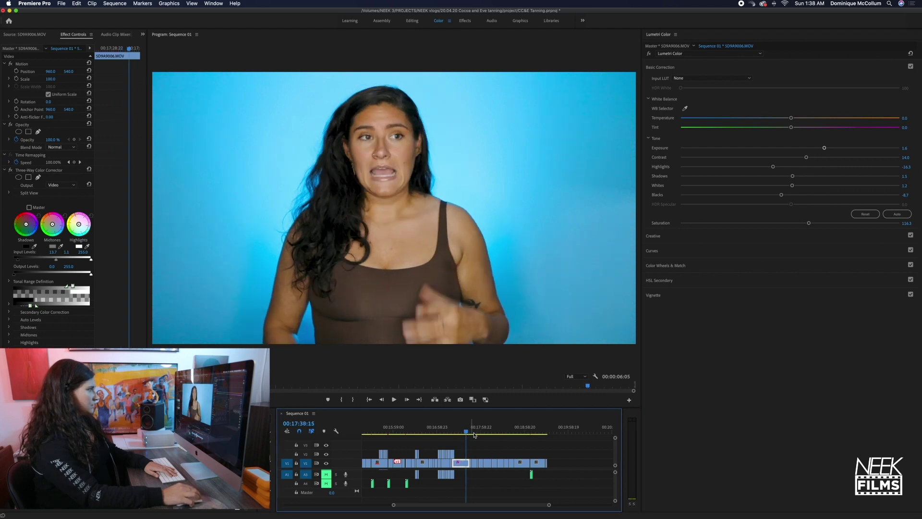
click(773, 167)
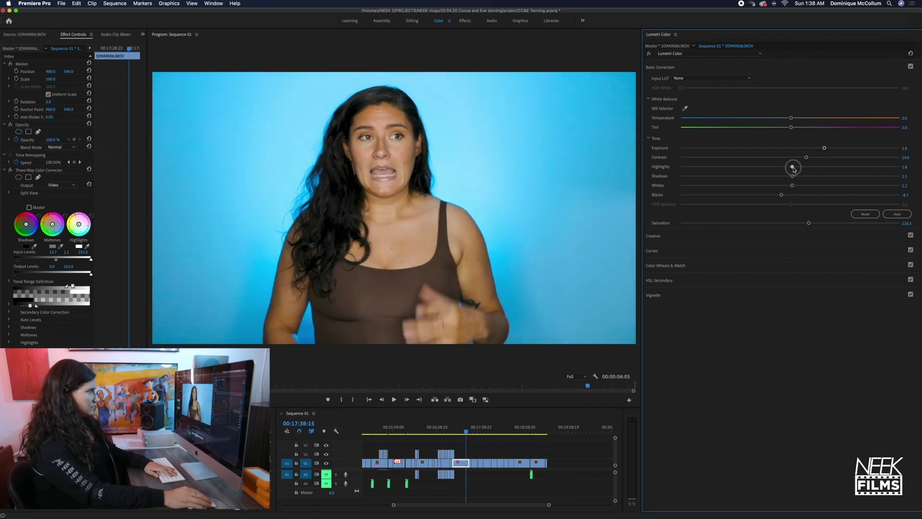
click(461, 432)
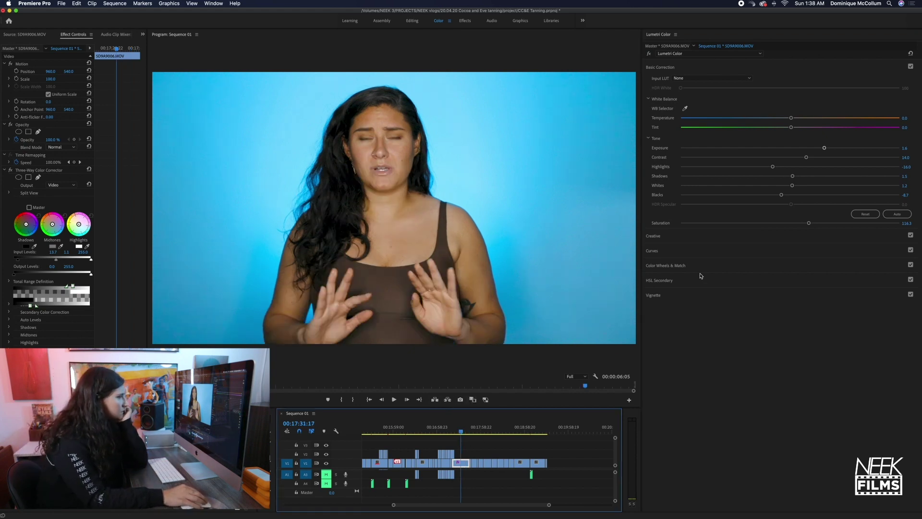
Step: Display a reference frame beside the current clip for comparison and lower the clip's Basic Correction Contrast
click(725, 264)
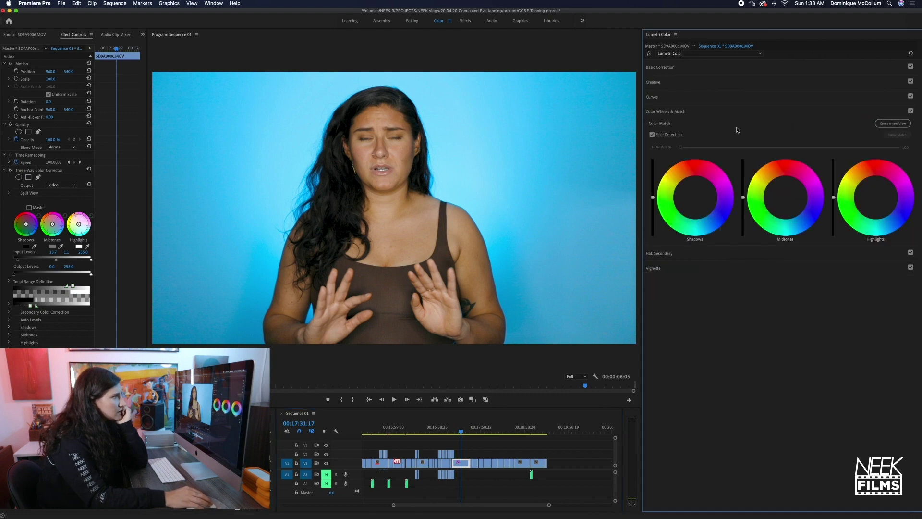
click(904, 124)
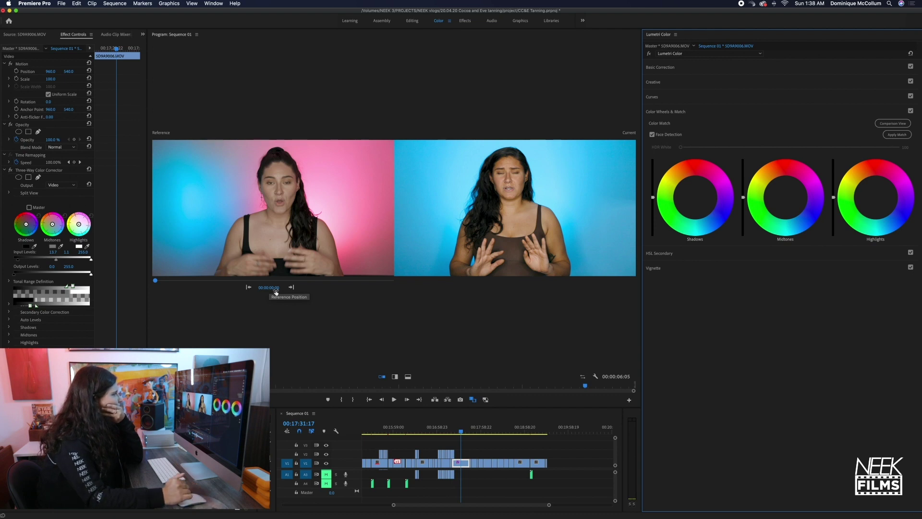
click(733, 68)
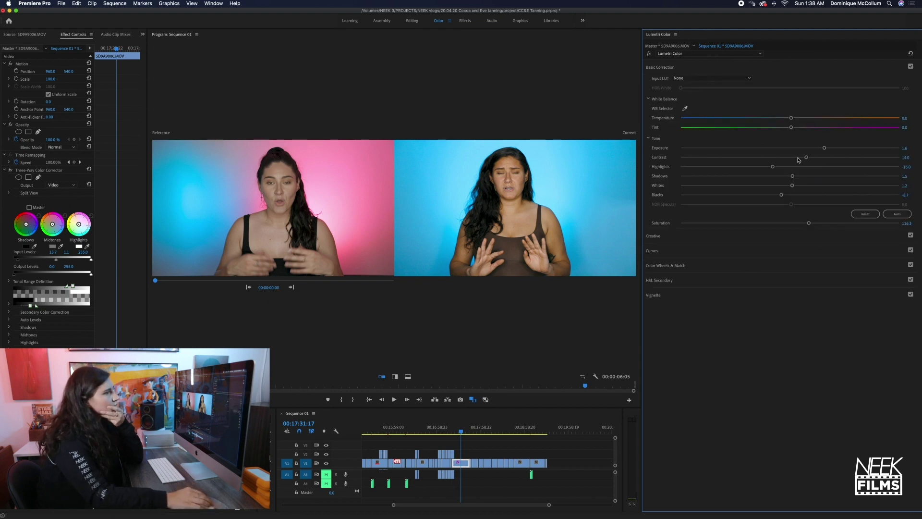
drag(792, 158, 788, 158)
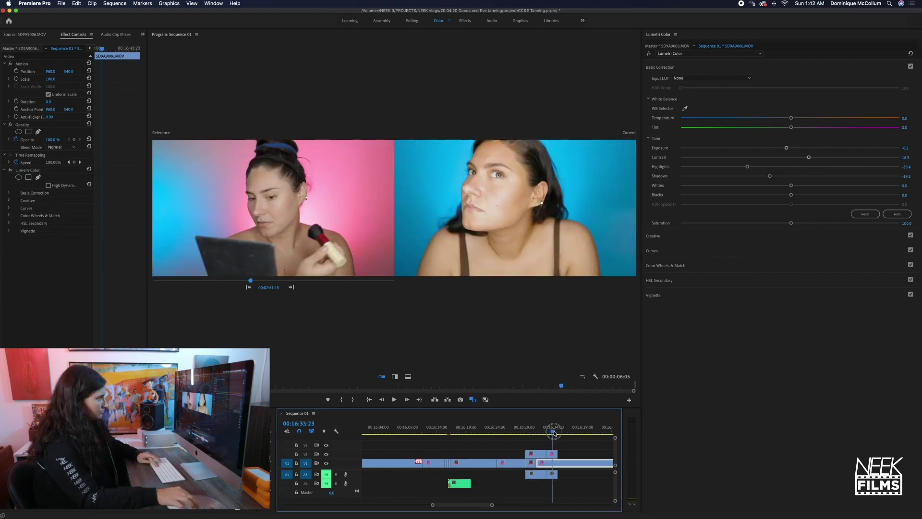
Step: Review the remaining clips along the sequence against the pink-and-blue reference frame to check how well the grade matches
drag(551, 434, 593, 435)
scroll(578, 435, right, 3)
drag(530, 431, 536, 430)
scroll(536, 431, right, 3)
click(549, 430)
scroll(549, 430, right, 3)
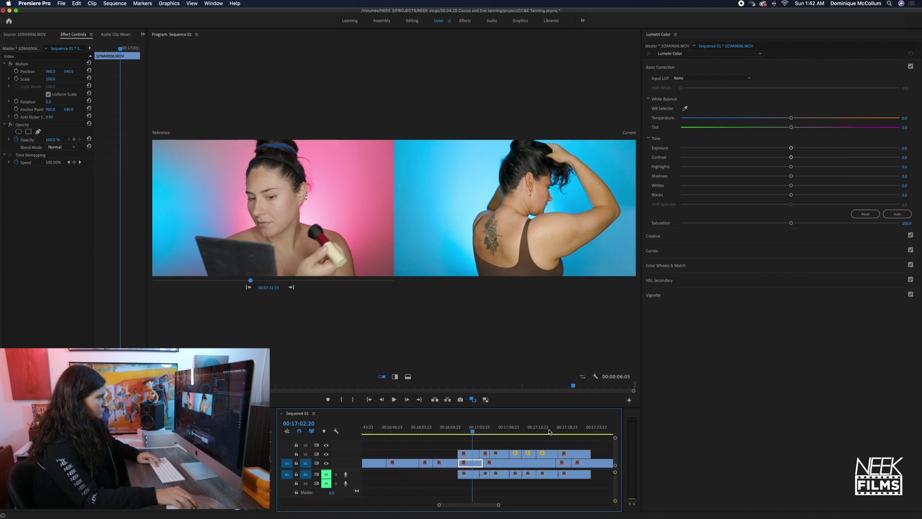
click(606, 432)
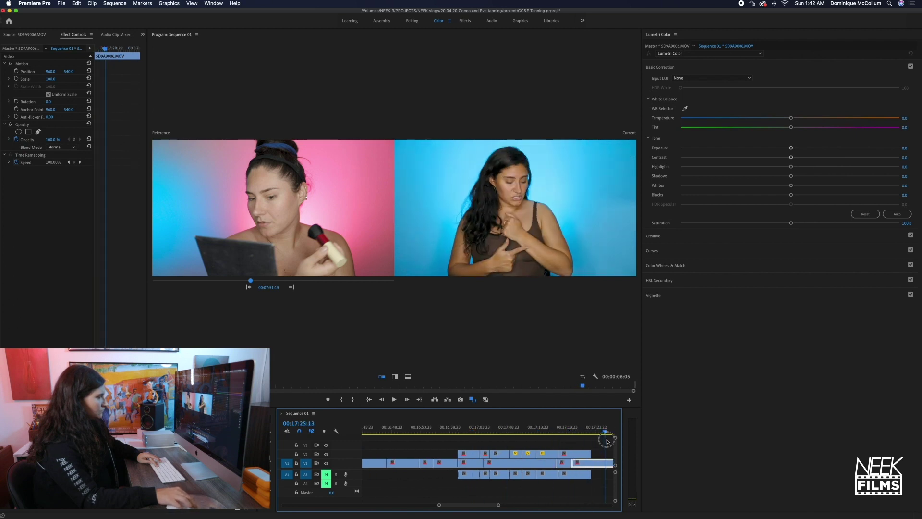
scroll(607, 441, down, 2)
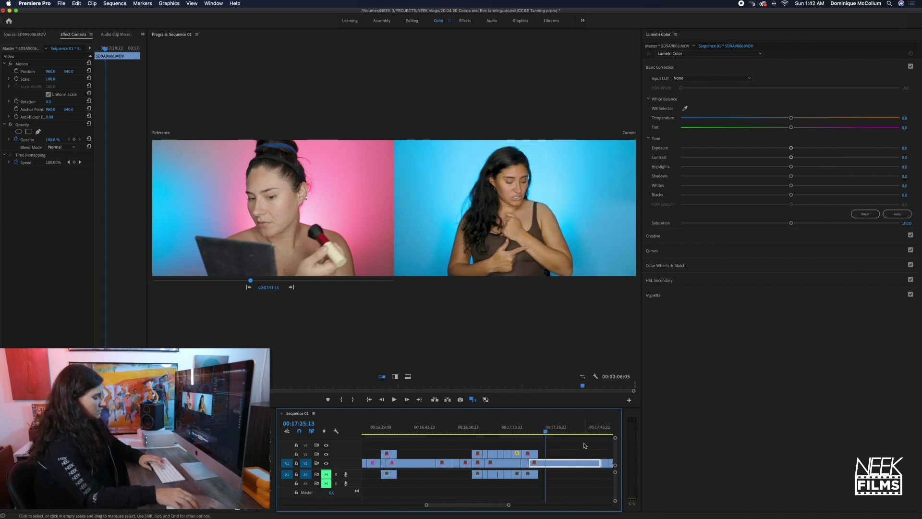
scroll(607, 441, down, 2)
click(510, 428)
drag(510, 428, 545, 435)
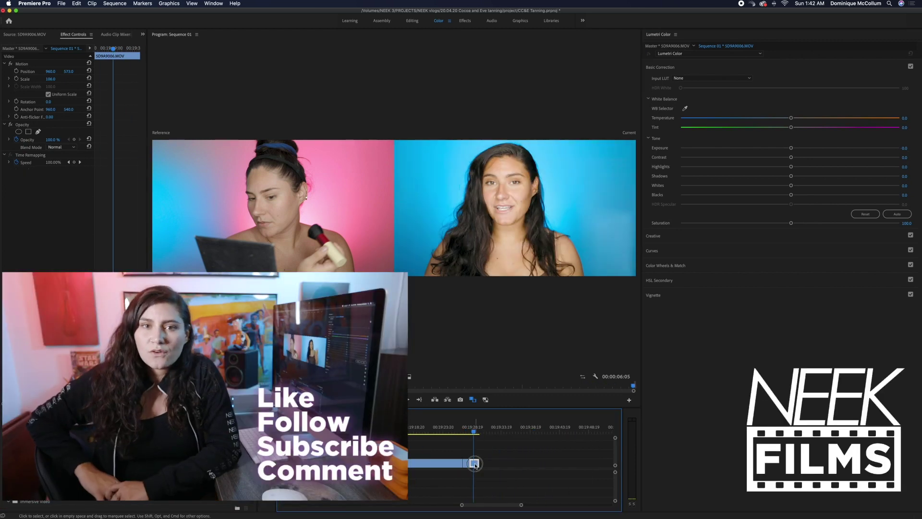
Step: Raise the standing full-body clip's Shadows to about 8.7 and warm its Temperature to about 23, with HSL Secondary disabled
click(483, 431)
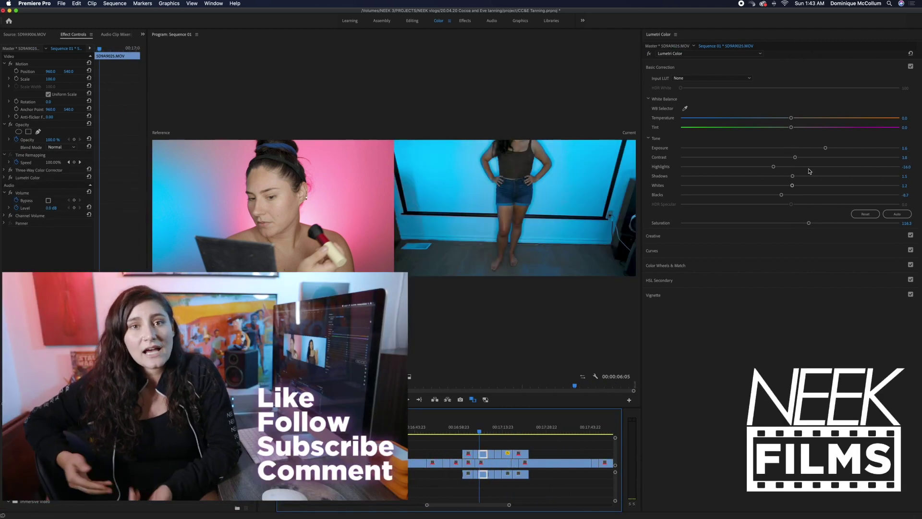
drag(815, 175, 796, 178)
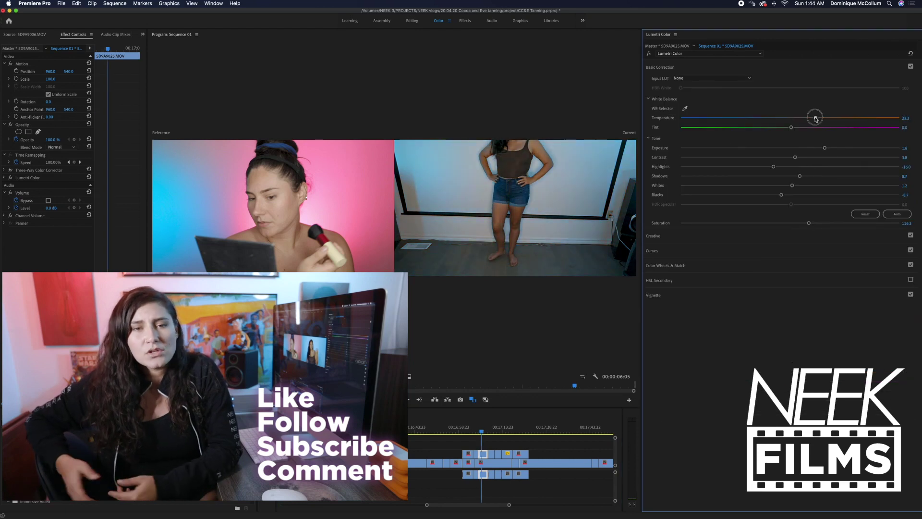
drag(485, 428, 510, 429)
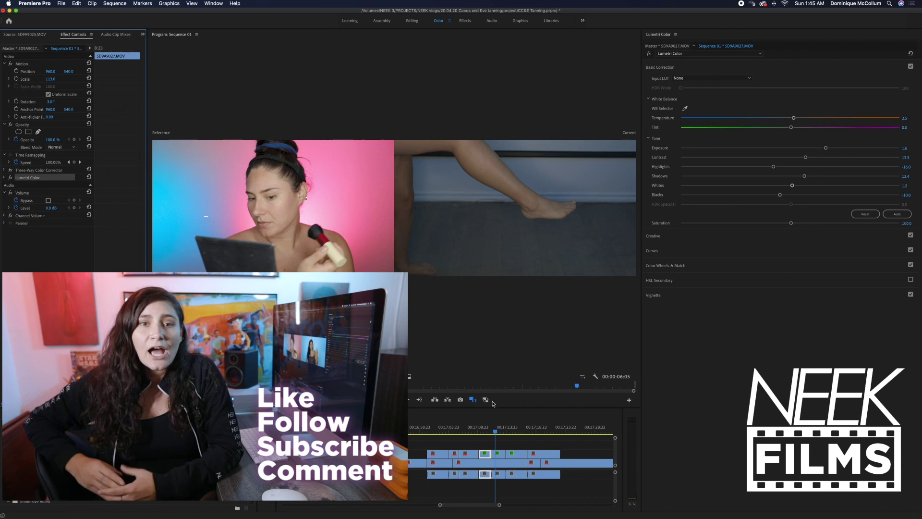